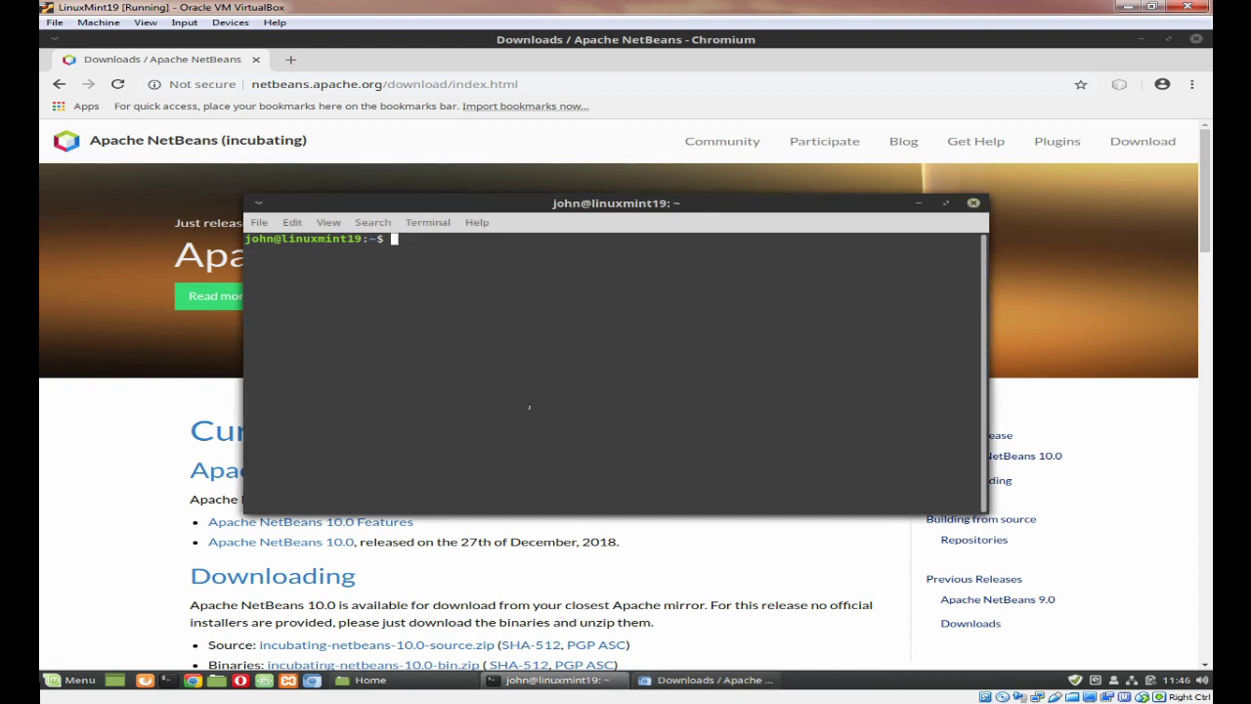
Check Java's location and version with which java and java -version, and exit the terminal
type("which java")
key("Return")
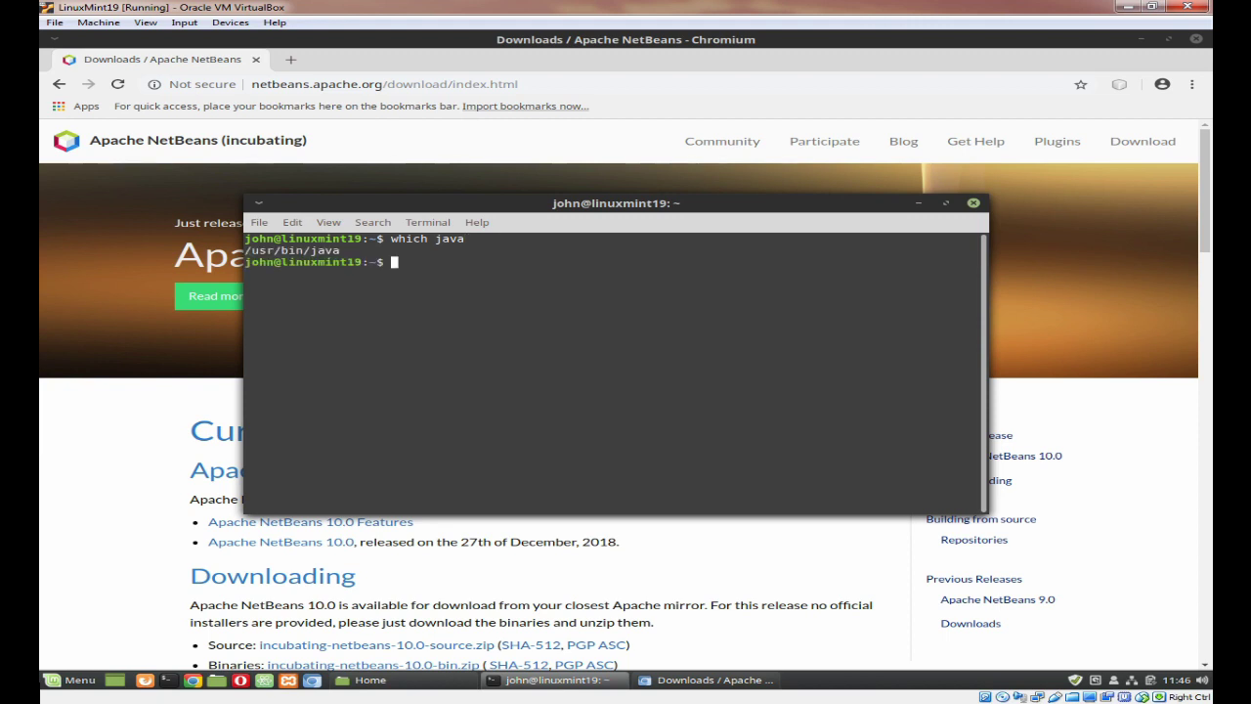
type("java -version")
key("Return")
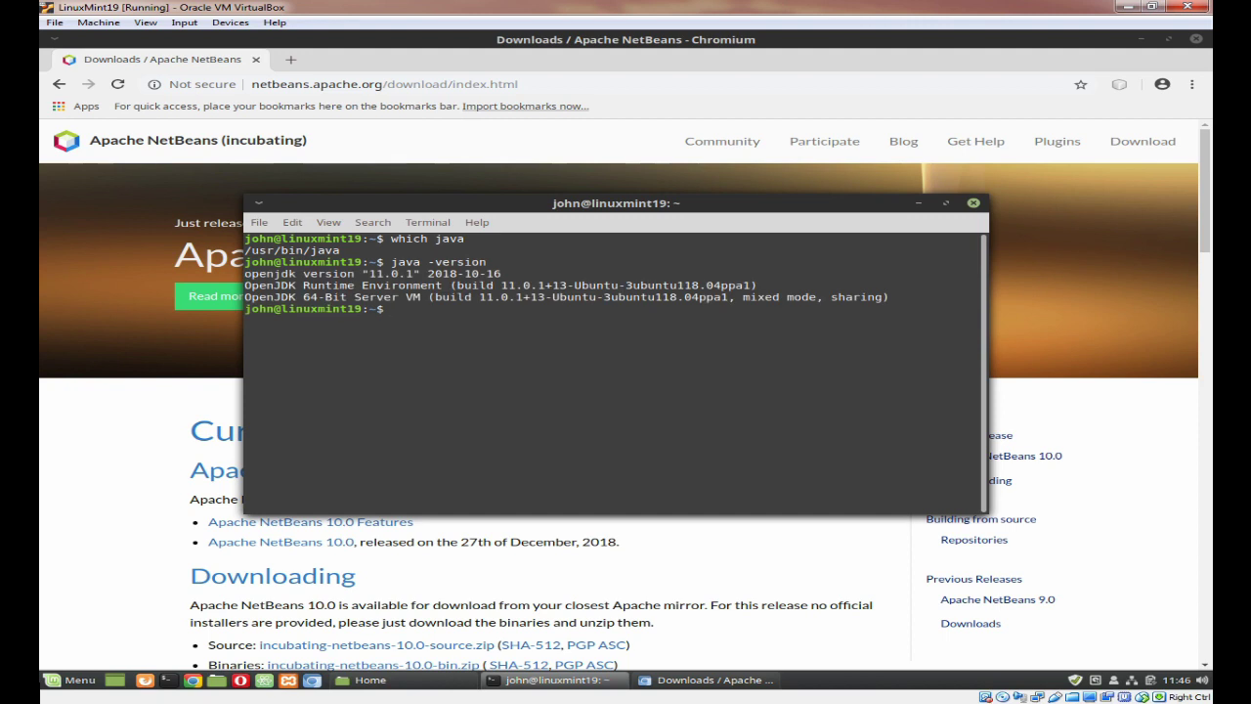
type("exit")
key("BackSpace")
key("BackSpace")
key("BackSpace")
key("BackSpace")
type("exit")
key("Return")
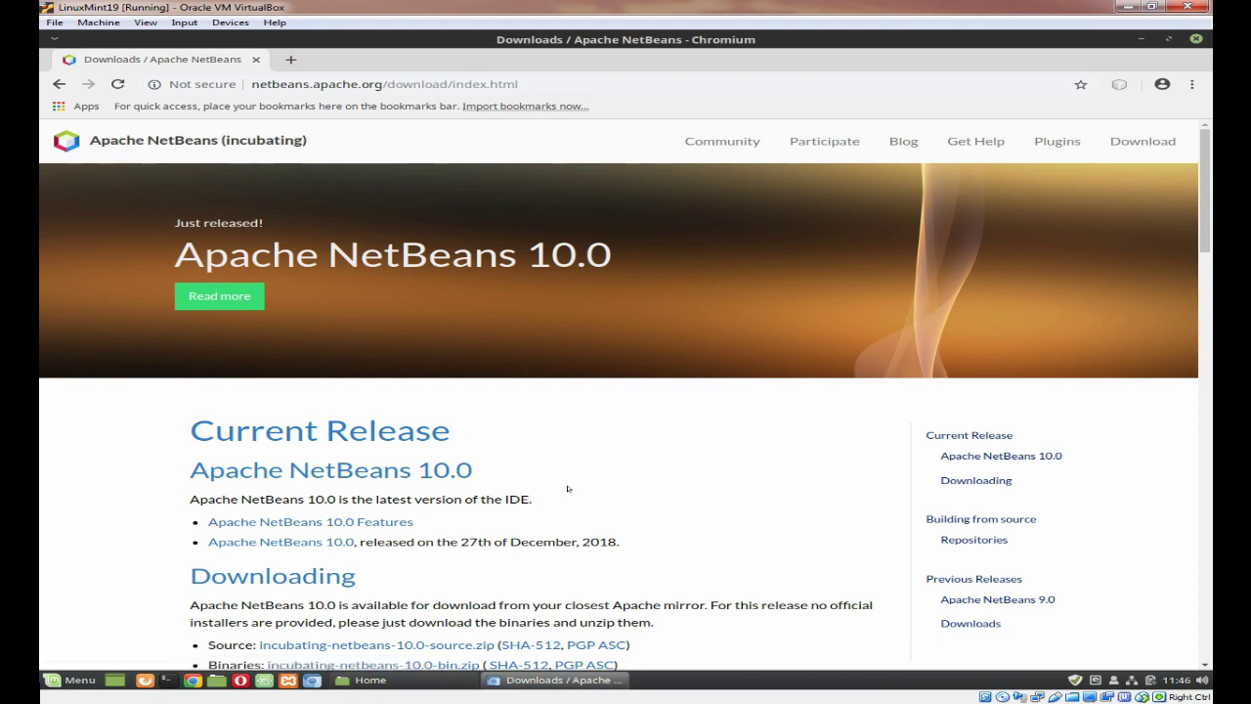
View the download mirrors for the NetBeans 10.0 binaries, incubating-netbeans-10.0-bin.zip, and close the browser
scroll(567, 488, "down", 1)
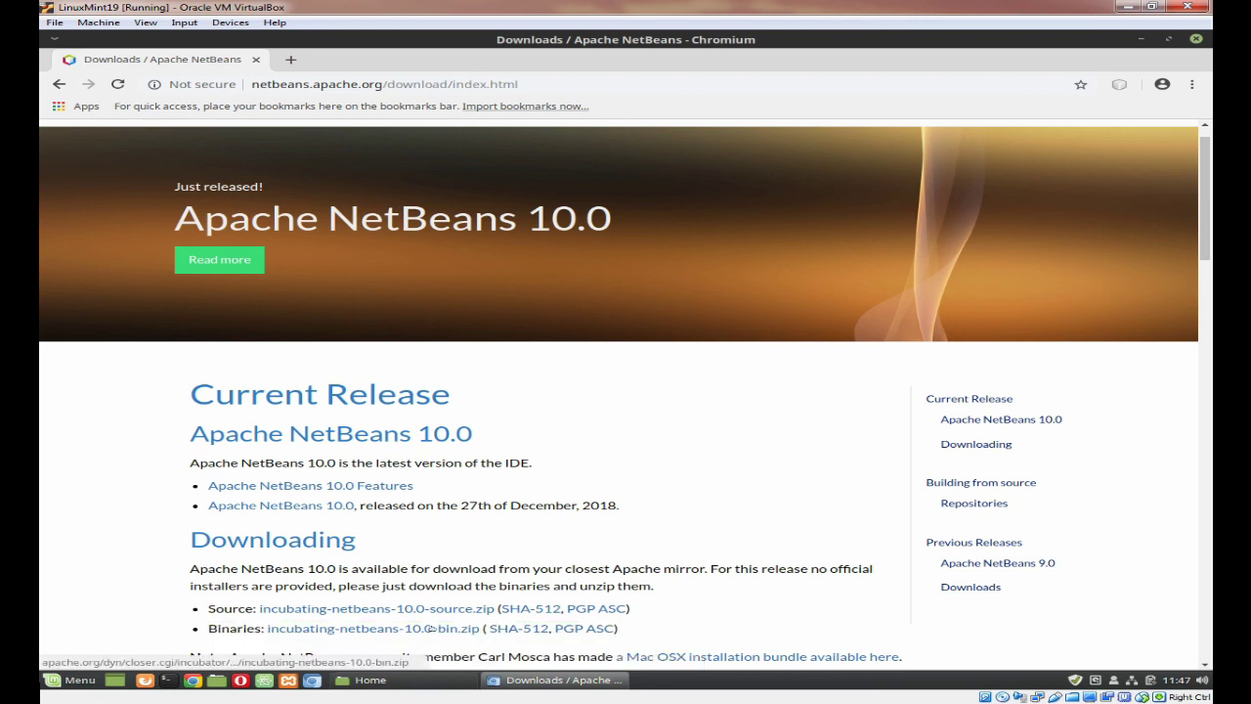
left_click(433, 629)
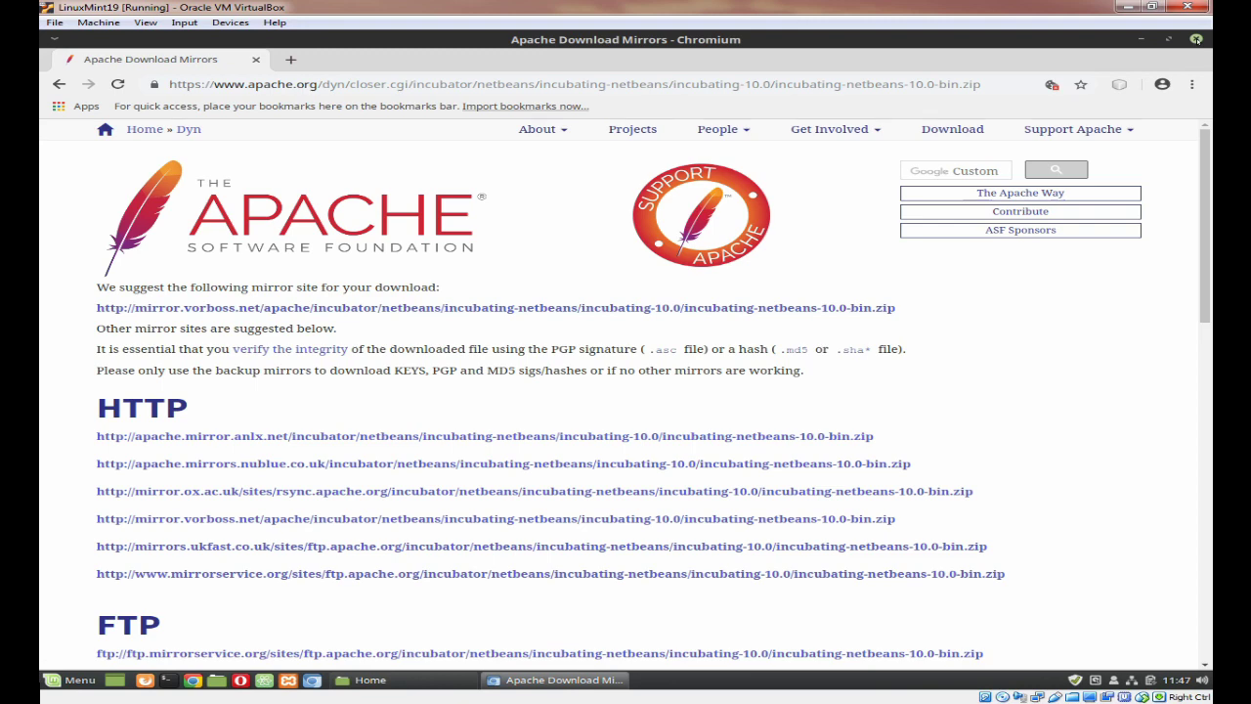
left_click(1196, 39)
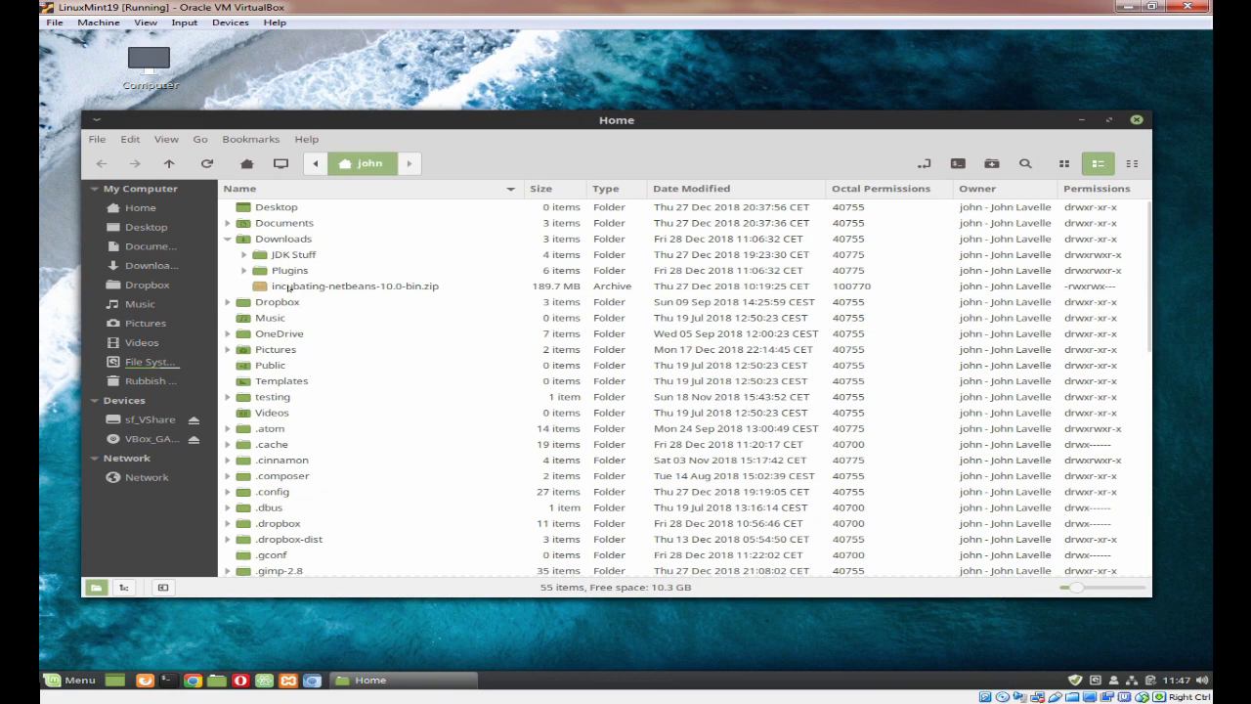
Extract all files of incubating-netbeans-10.0-bin.zip into the Downloads folder, keeping the directory structure, and close the archive
scroll(380, 496, "down", 2)
scroll(389, 490, "up", 2)
left_click(341, 286)
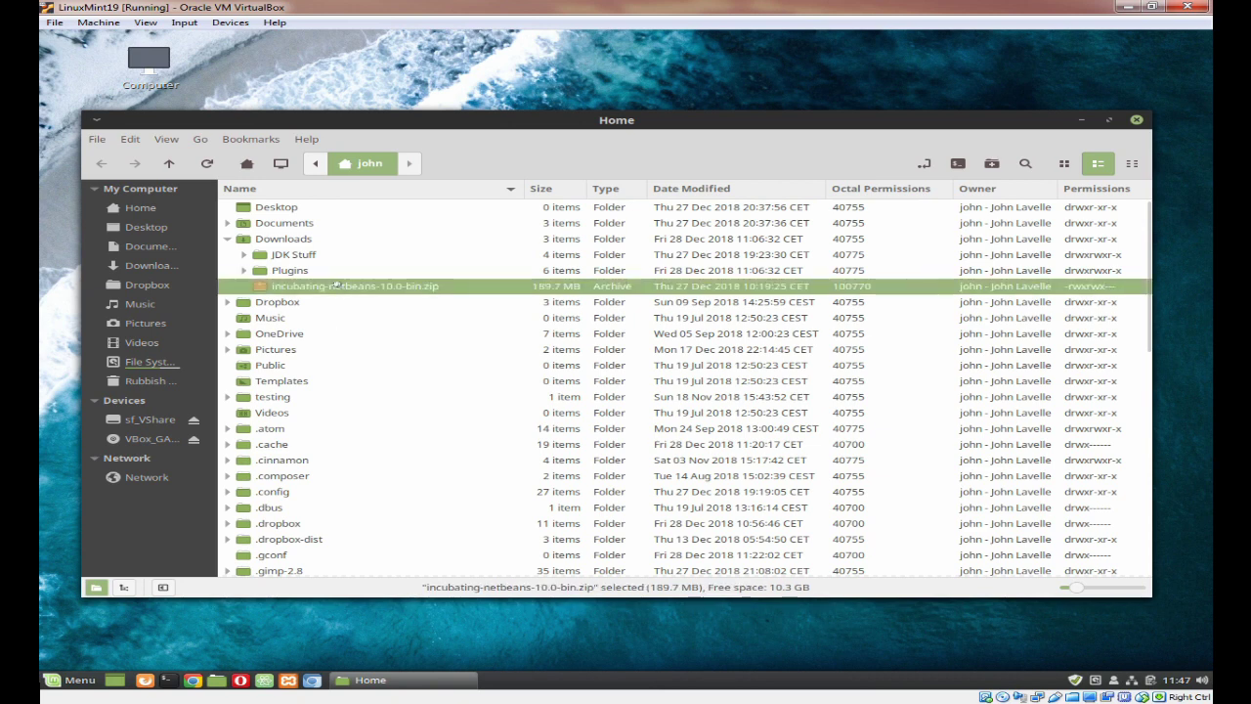
double_click(340, 285)
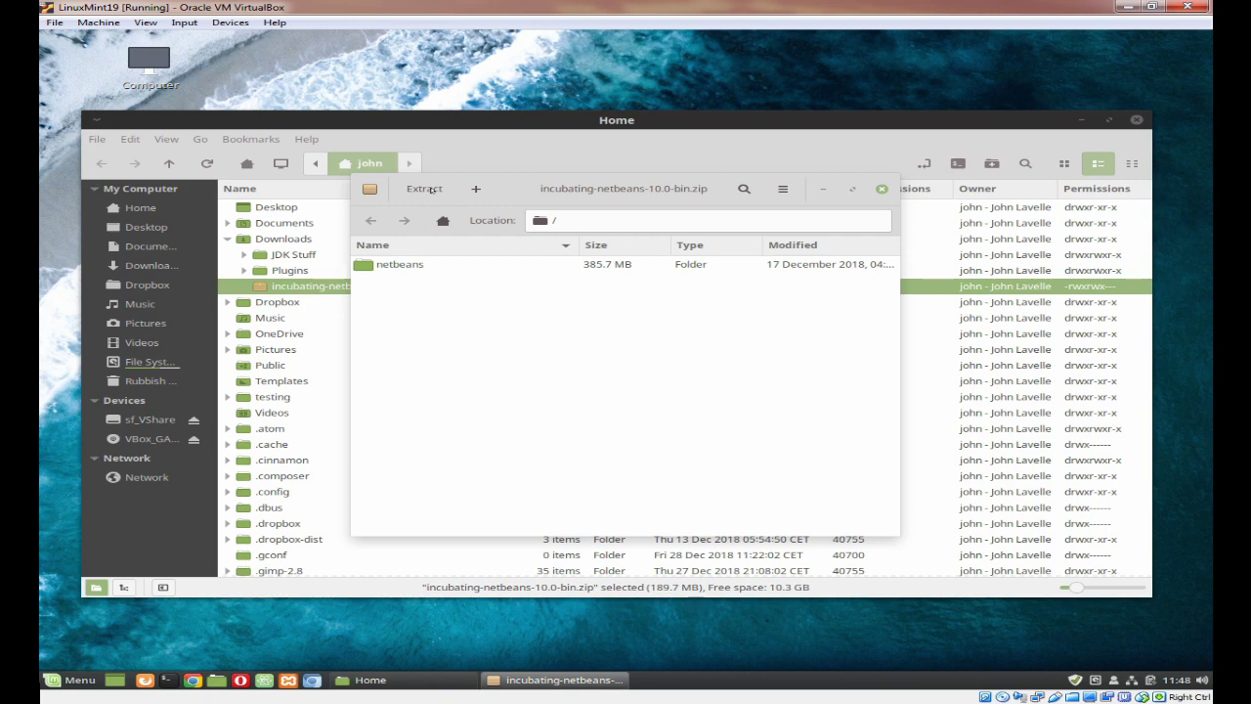
left_click(430, 190)
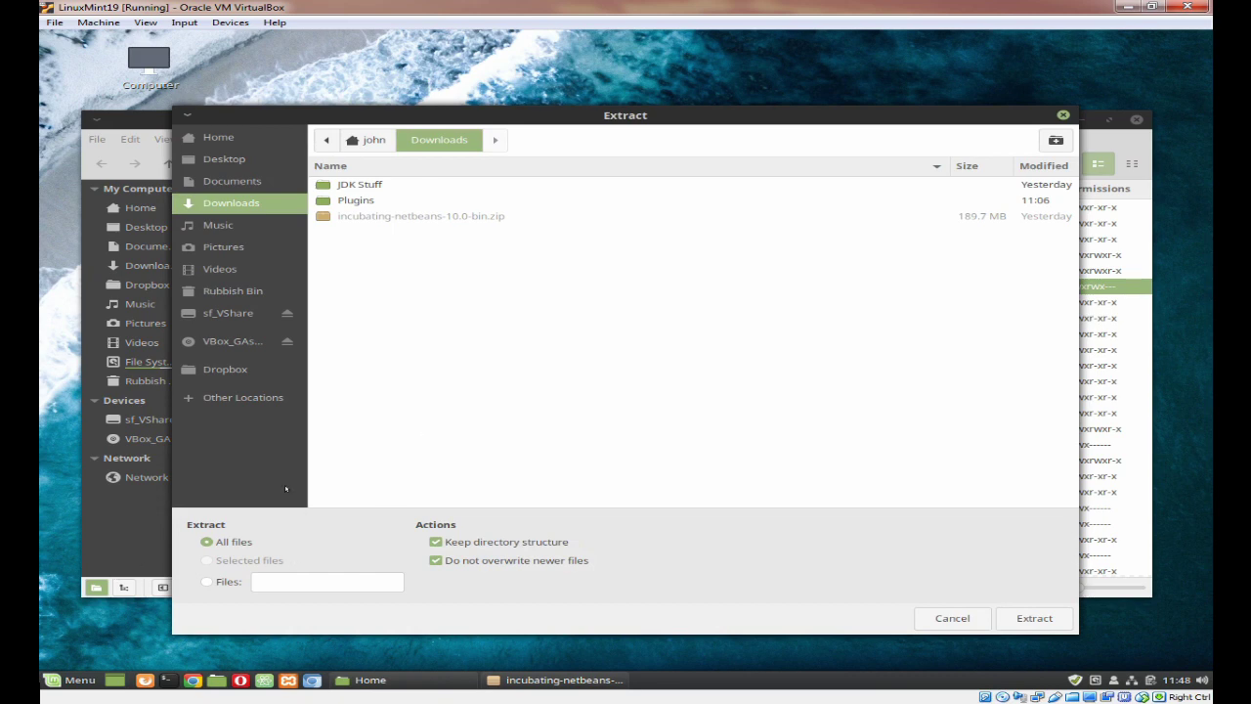
left_click(1031, 619)
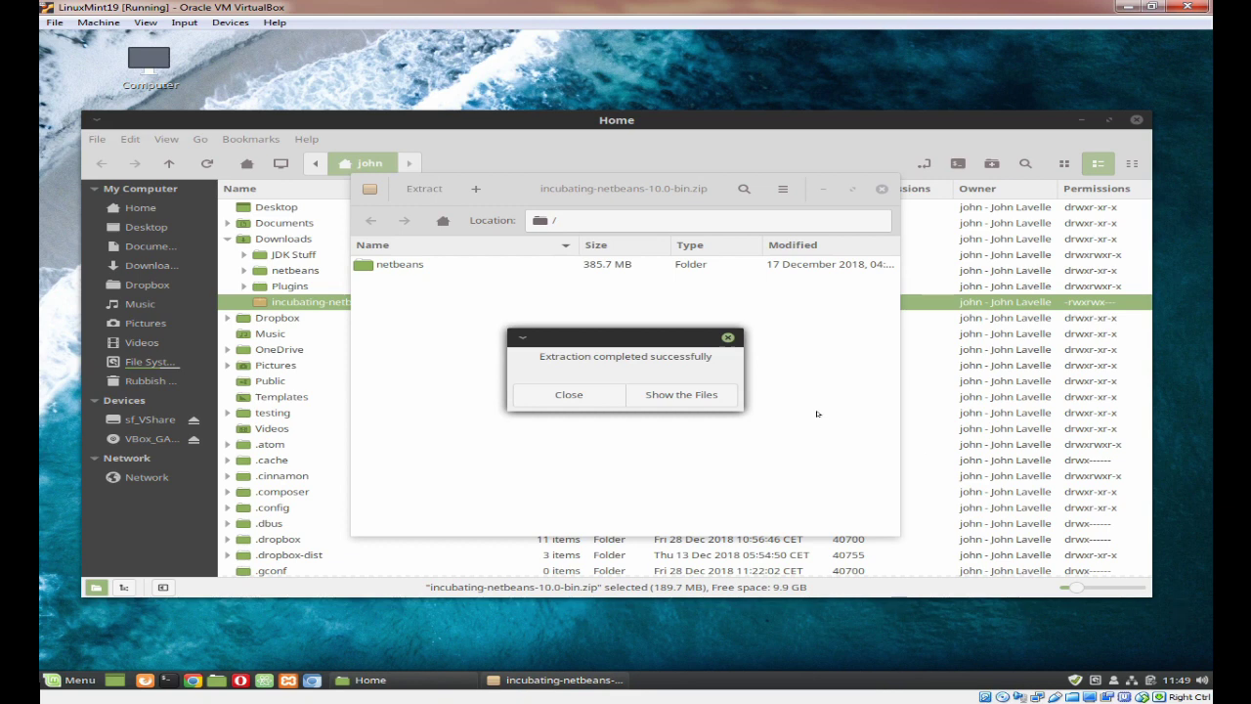
left_click(566, 394)
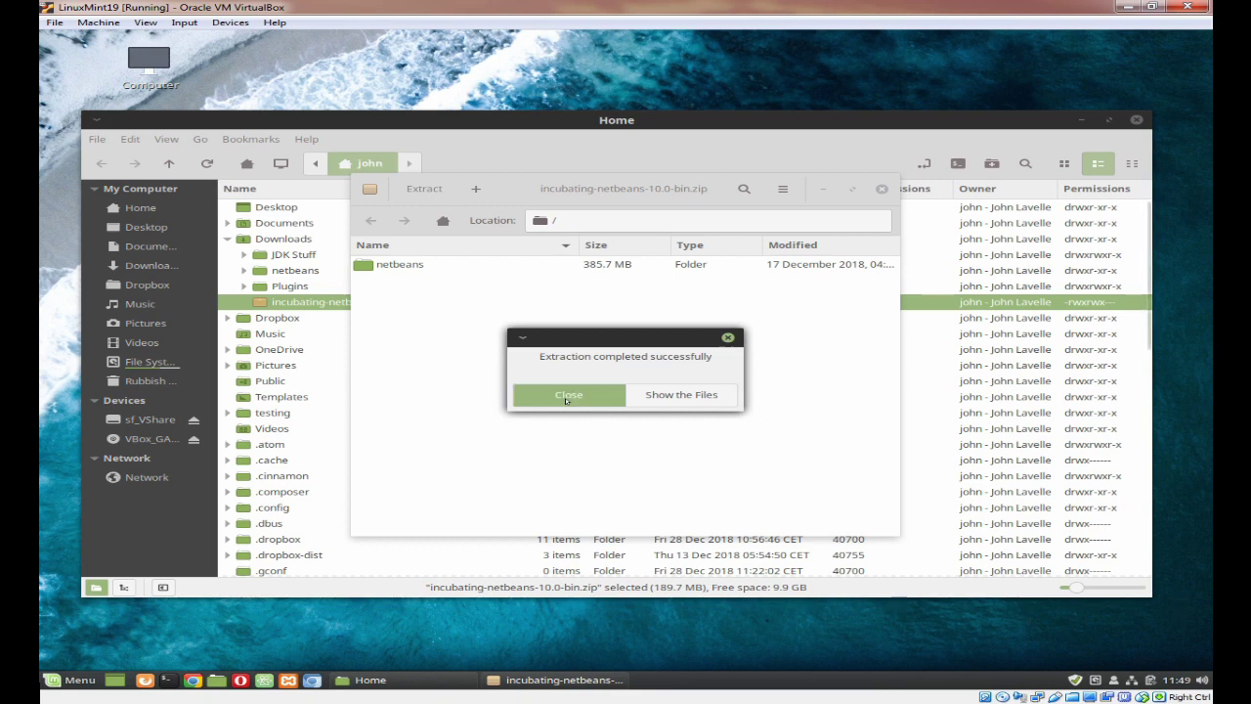
left_click(881, 189)
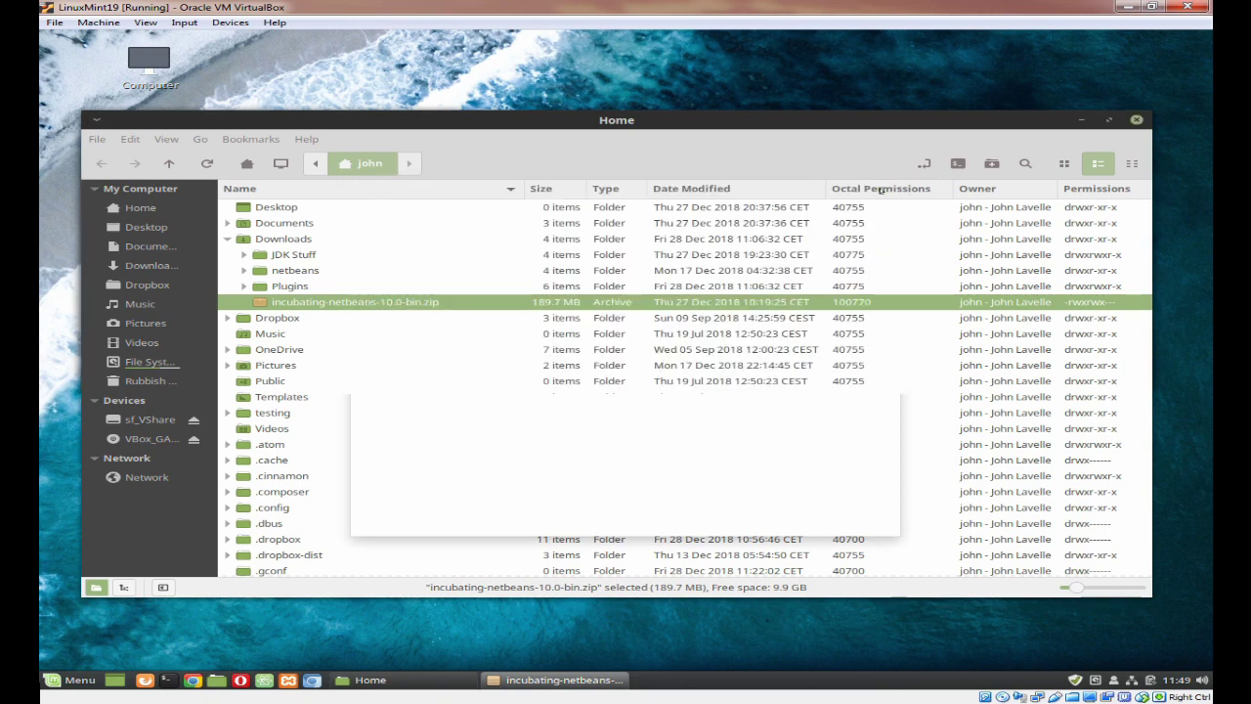
Rename the extracted netbeans folder to netbeans_10.0 and move it from Downloads into the Home folder
left_click(293, 270)
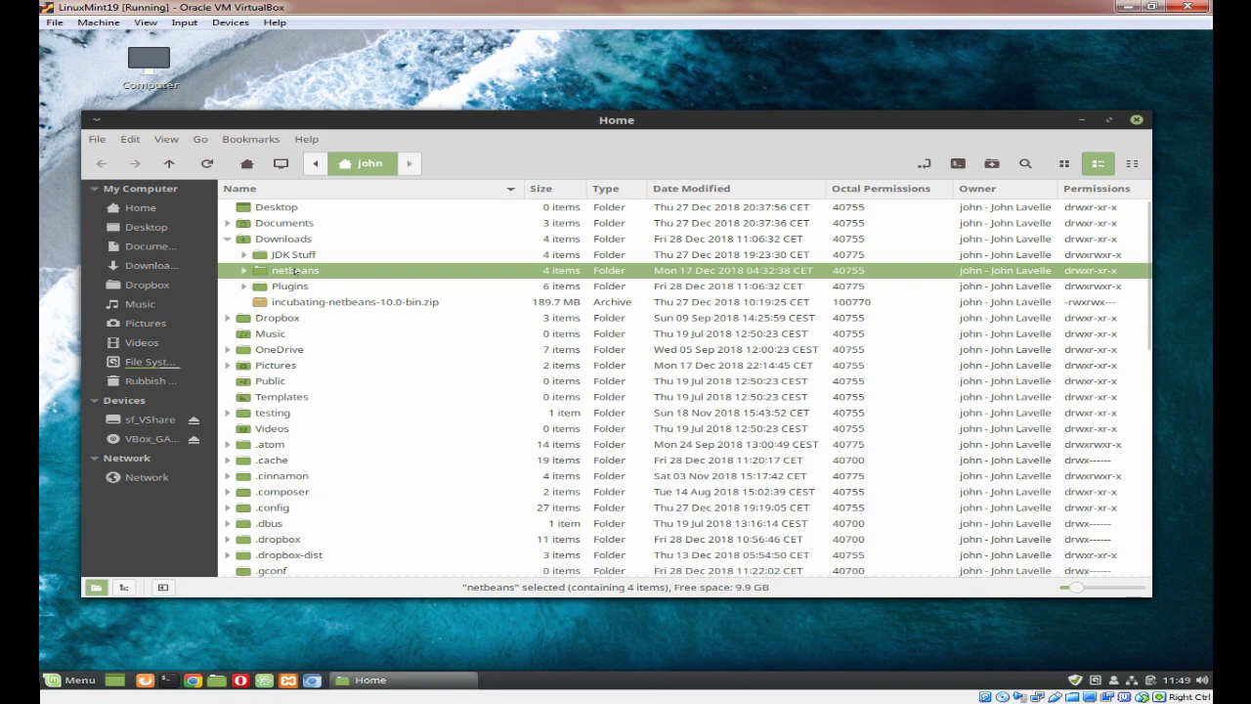
key("F2")
key("End")
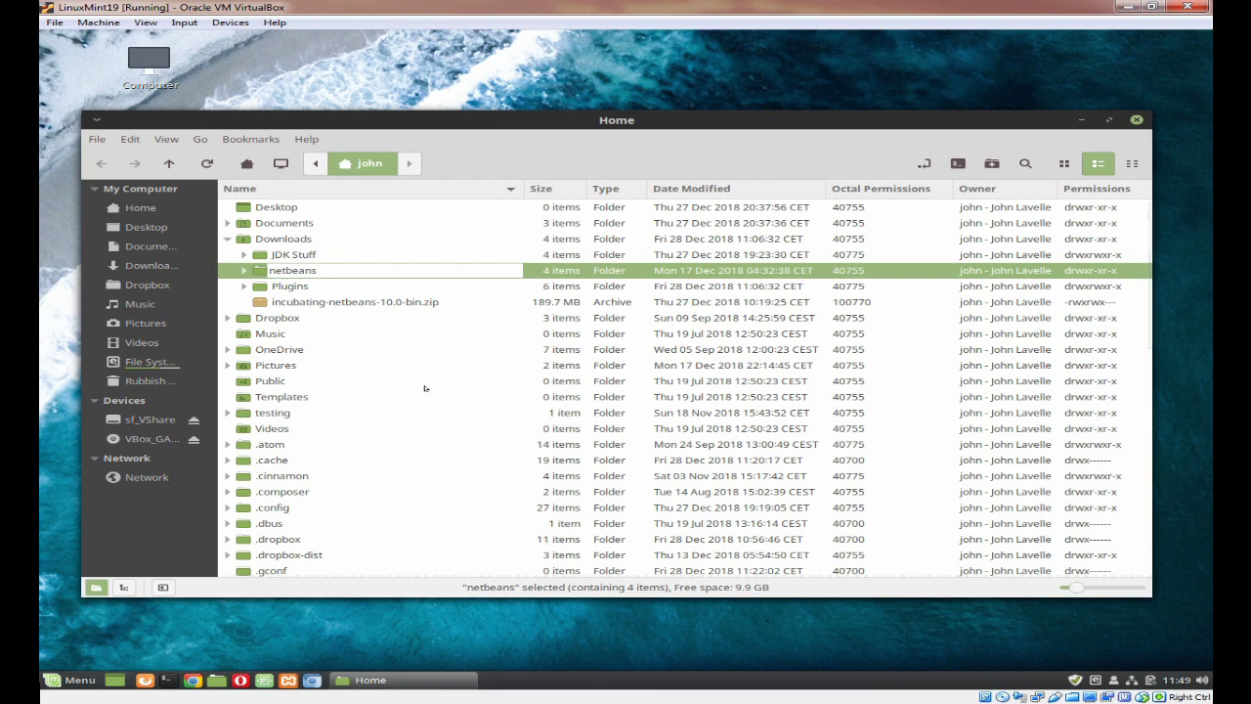
type("_10.0")
key("Return")
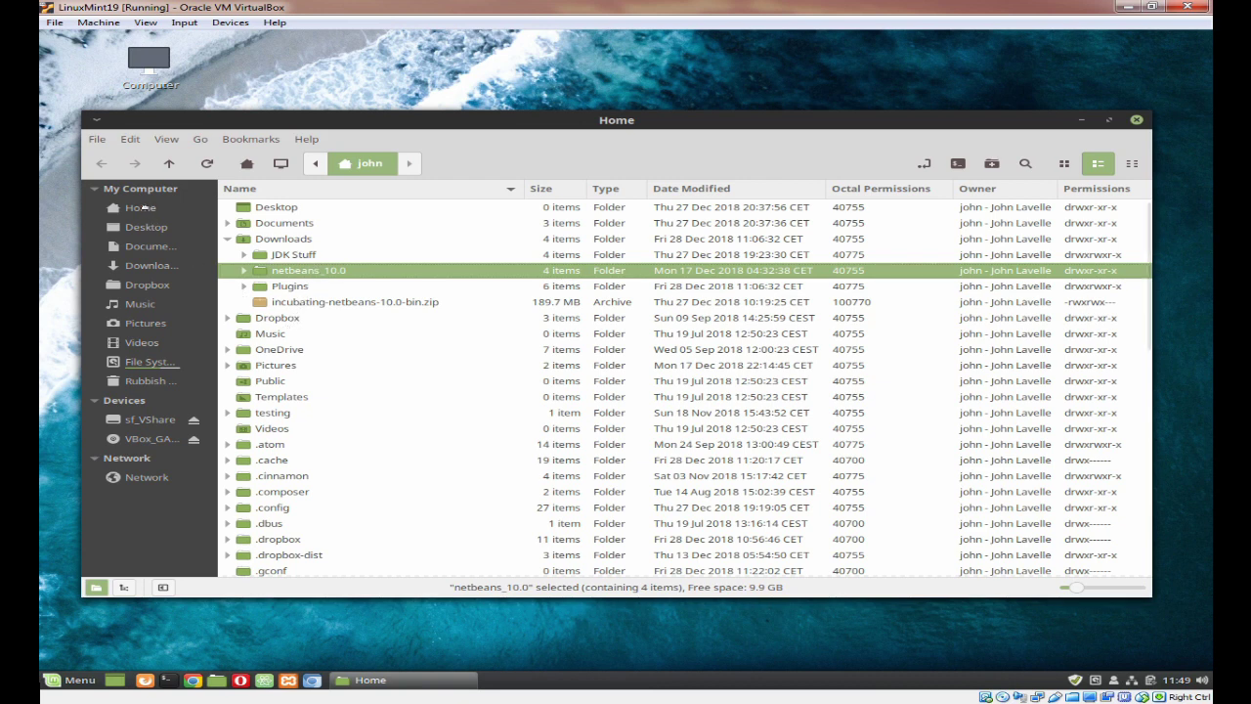
left_click_drag(143, 207, 143, 208)
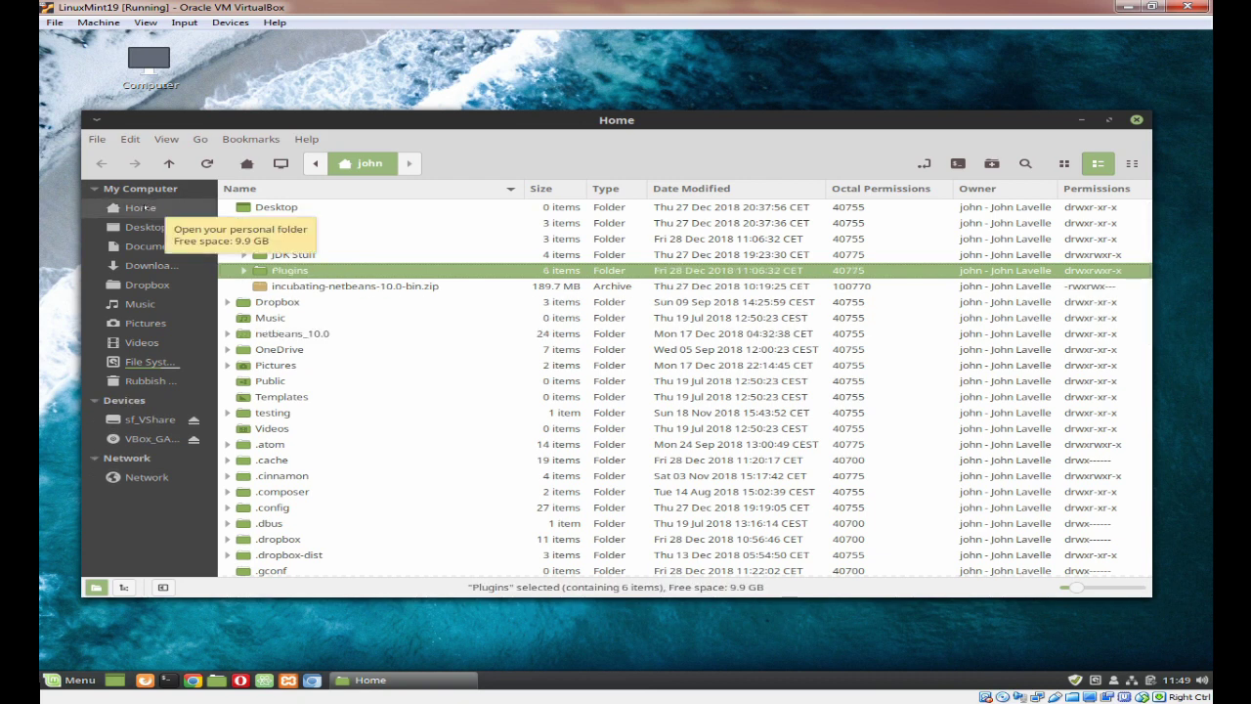
Launch the NetBeans IDE by running the netbeans script in the bin folder of netbeans_10.0
left_click(226, 333)
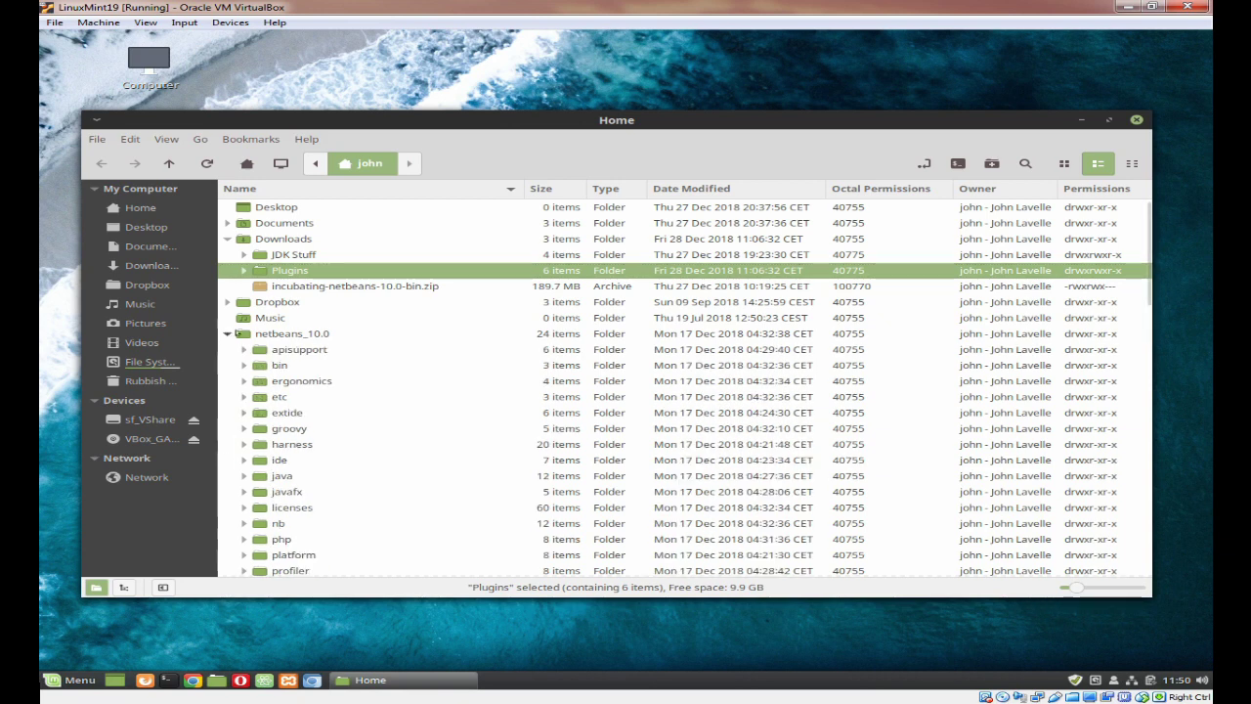
left_click(244, 365)
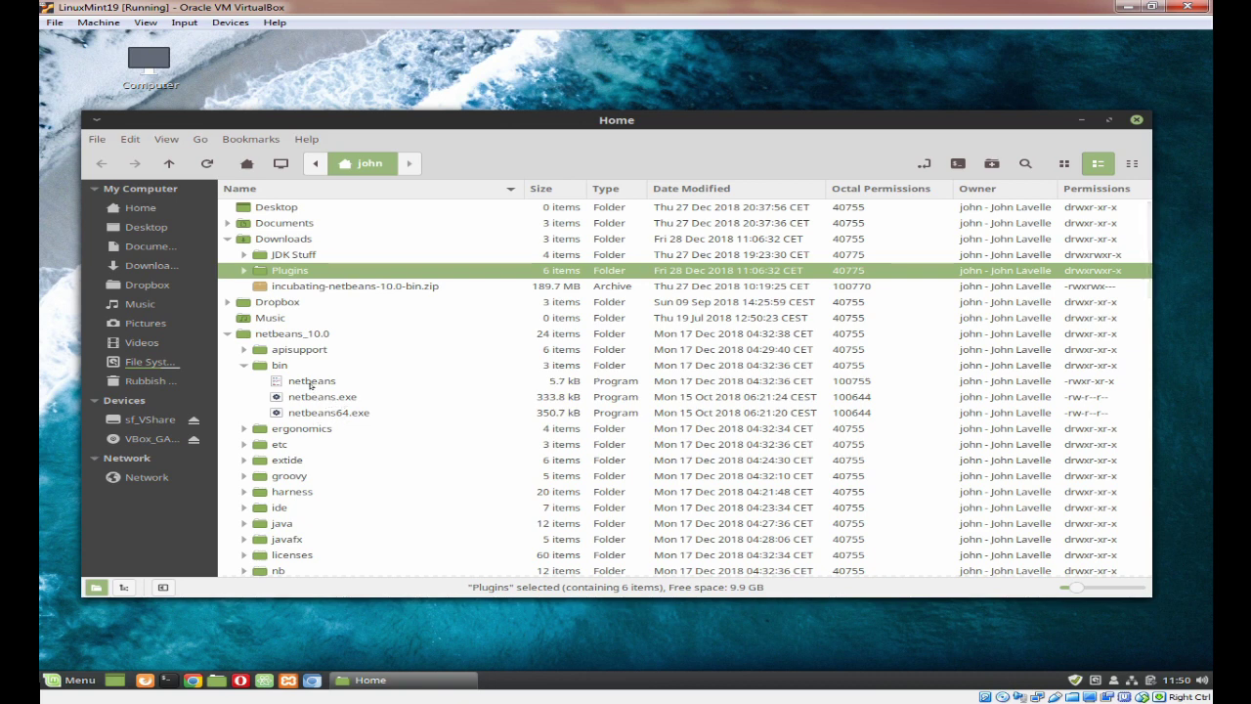
double_click(311, 382)
left_click(824, 408)
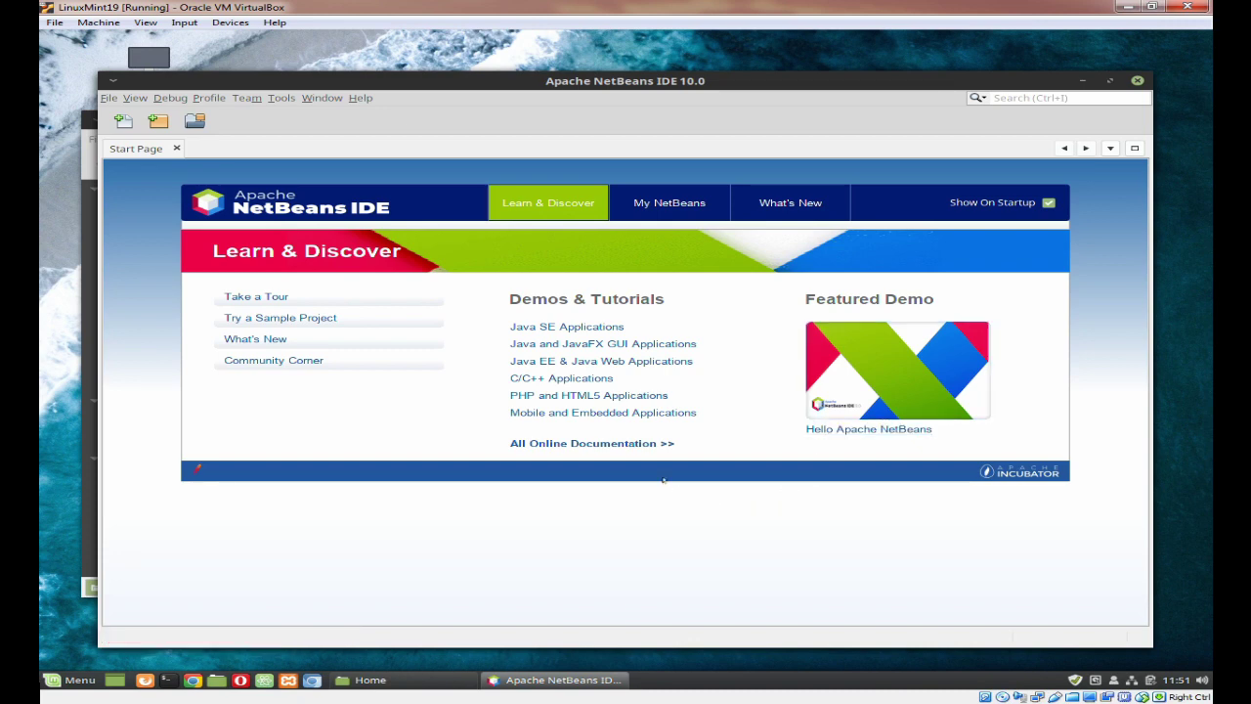
Install the available nbjavac Library and Oracle JS Parser Implementation plugins, accepting their license agreements
left_click(280, 99)
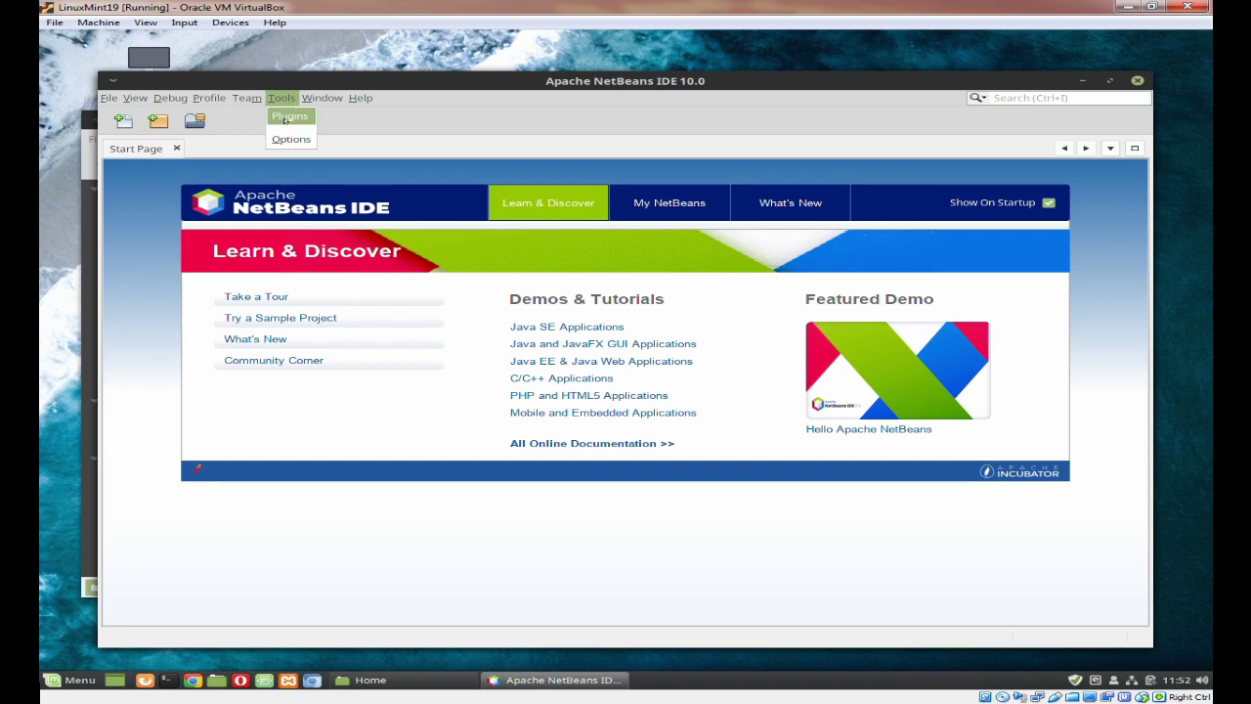
left_click(288, 116)
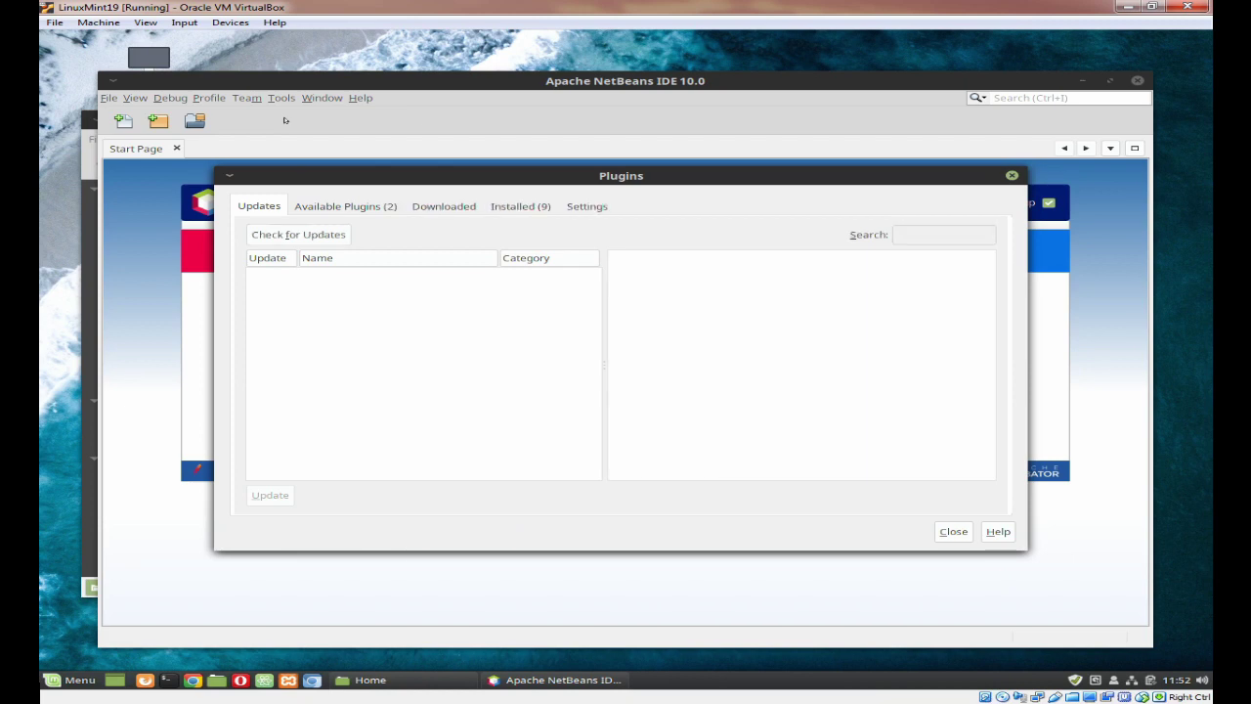
left_click(336, 206)
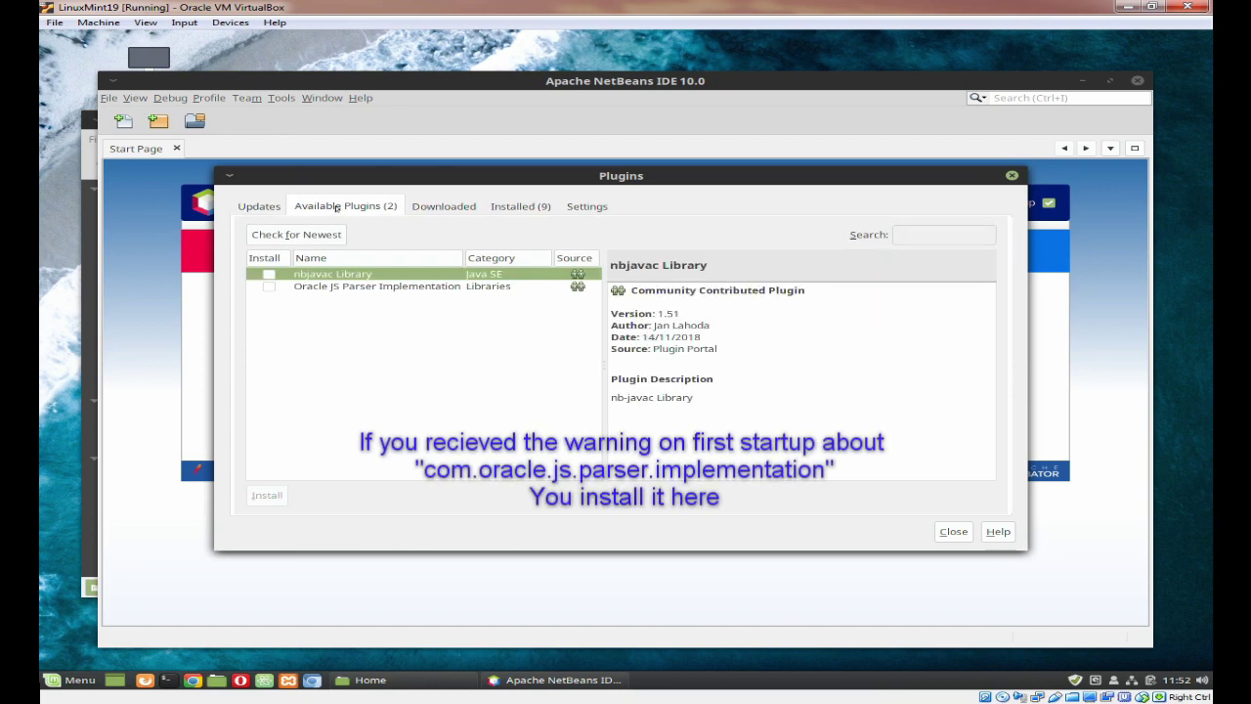
left_click(266, 286)
left_click(268, 275)
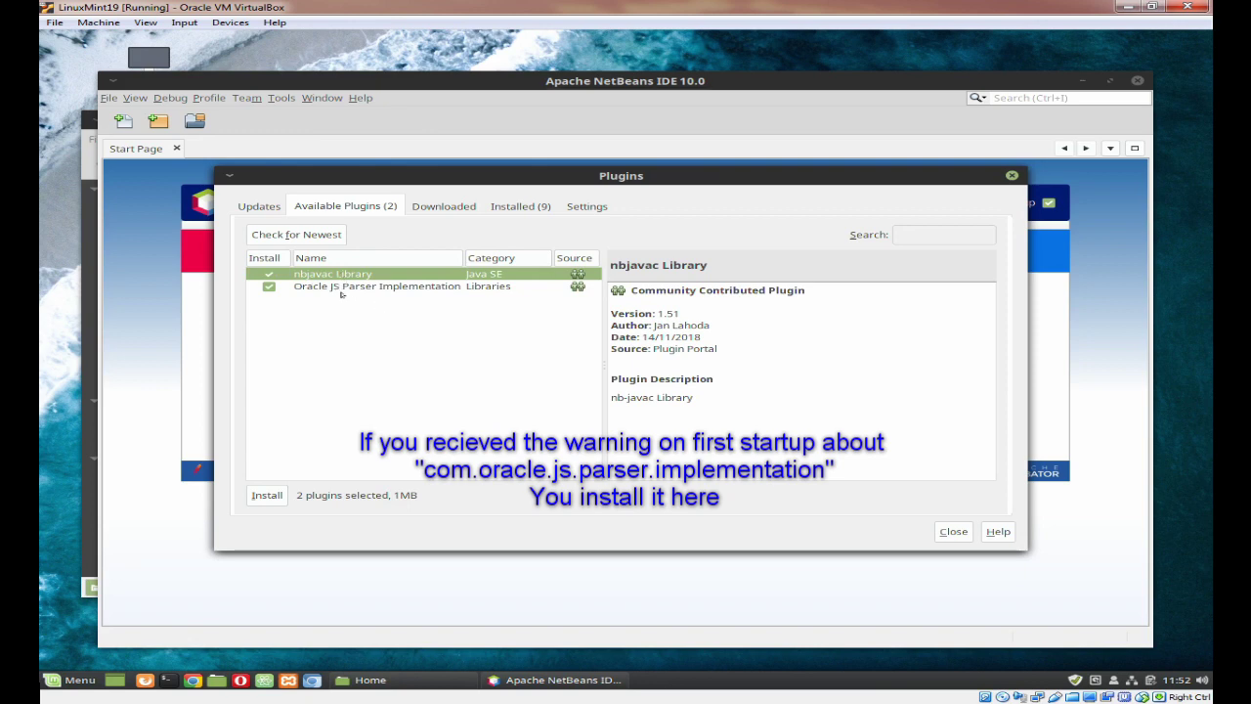
left_click(265, 496)
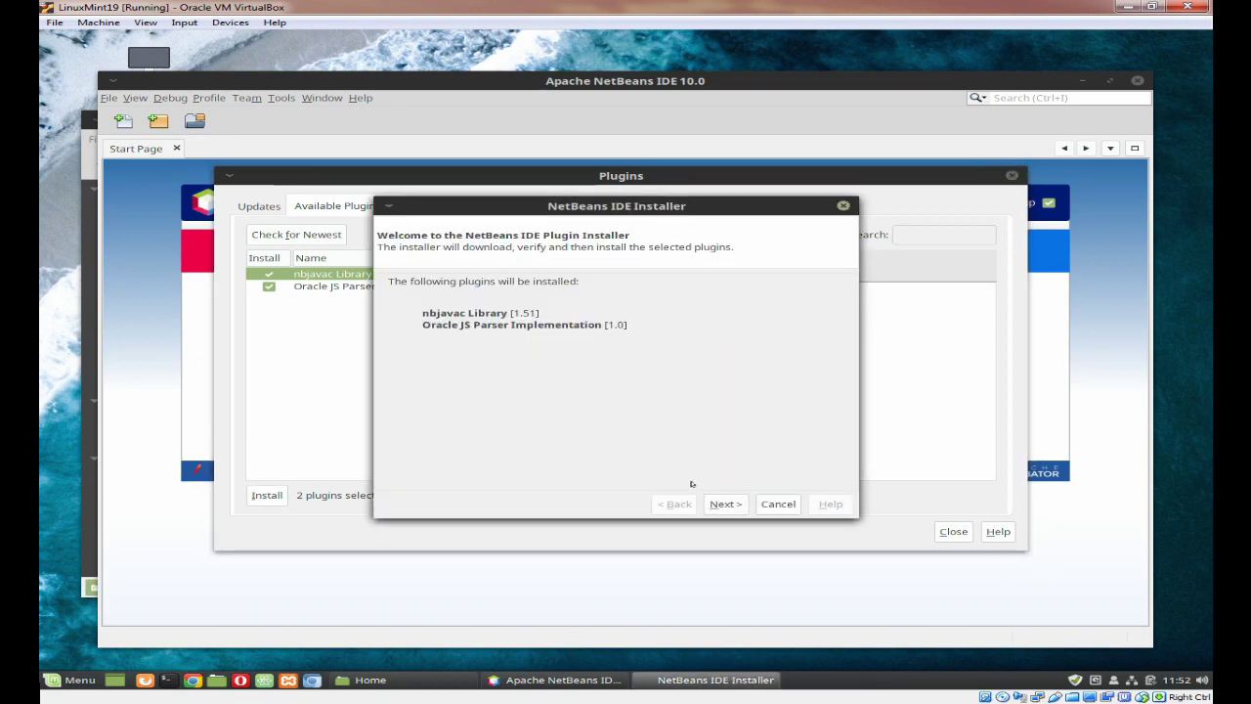
left_click(723, 503)
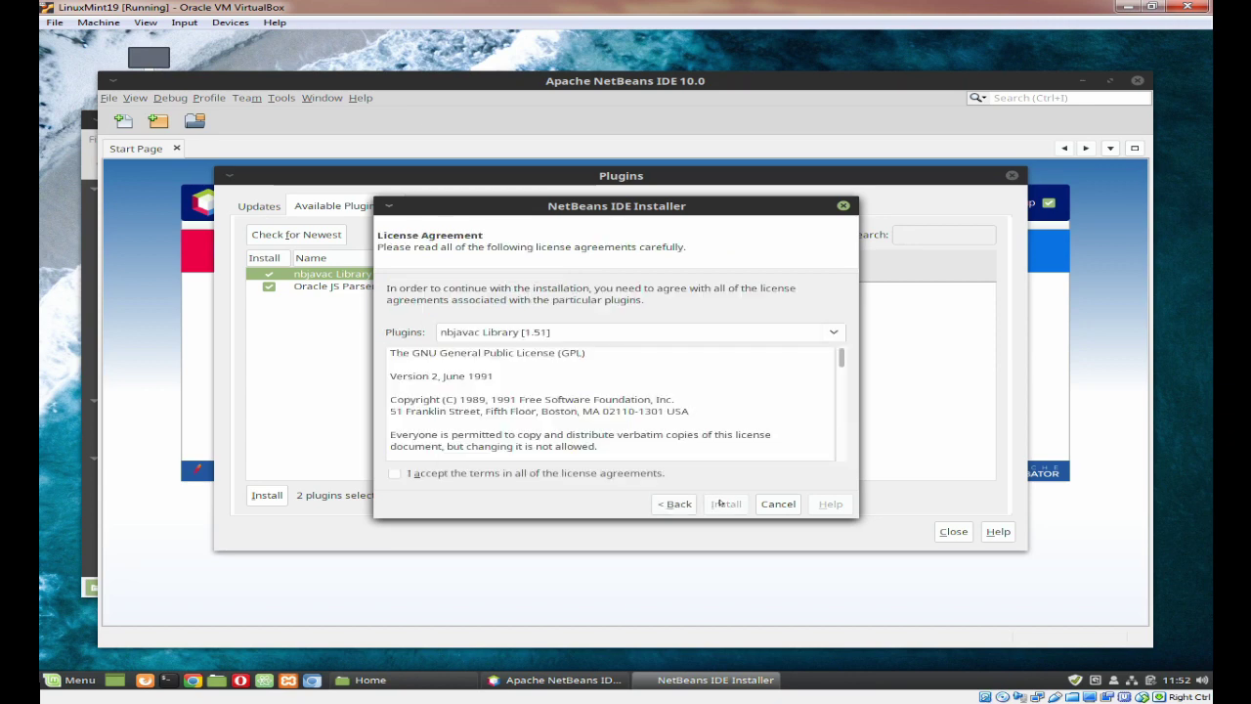
left_click(450, 471)
left_click(725, 503)
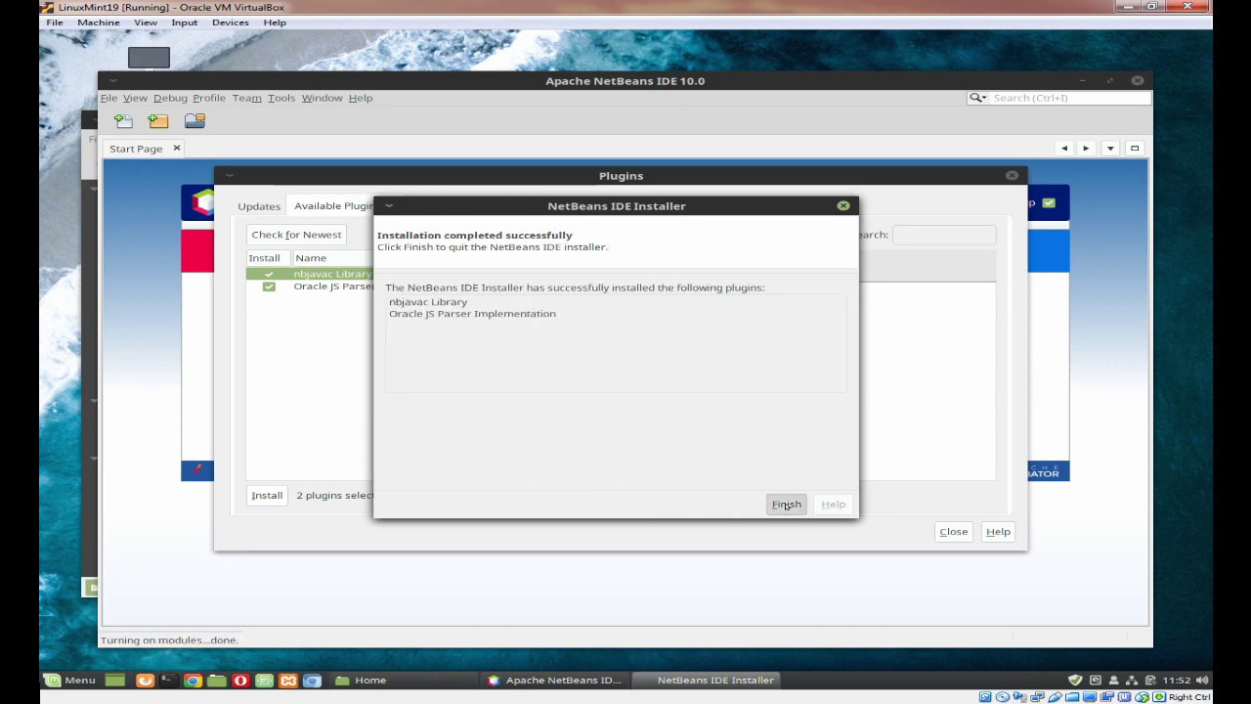
left_click(786, 504)
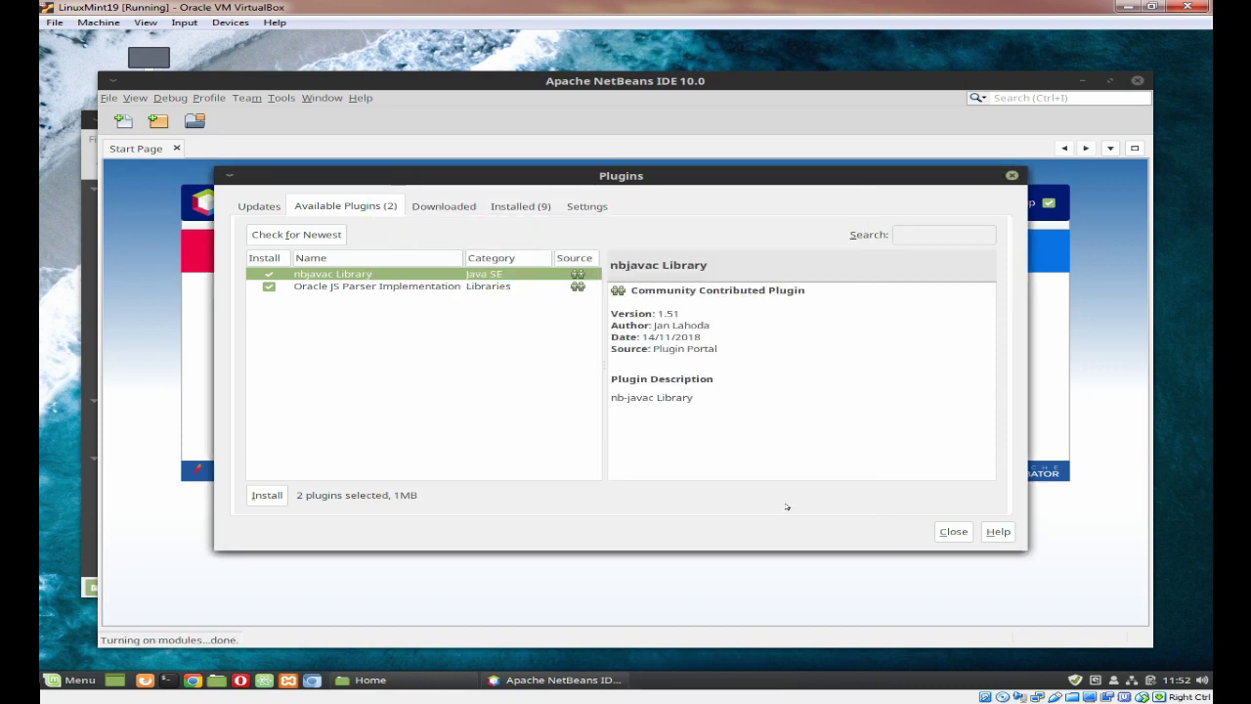
Activate the installed Groovy, HTML5, Developing NetBeans, Java SE, Service Registry, Tools, PHP, JavaFX 2 and Base IDE features
left_click(498, 207)
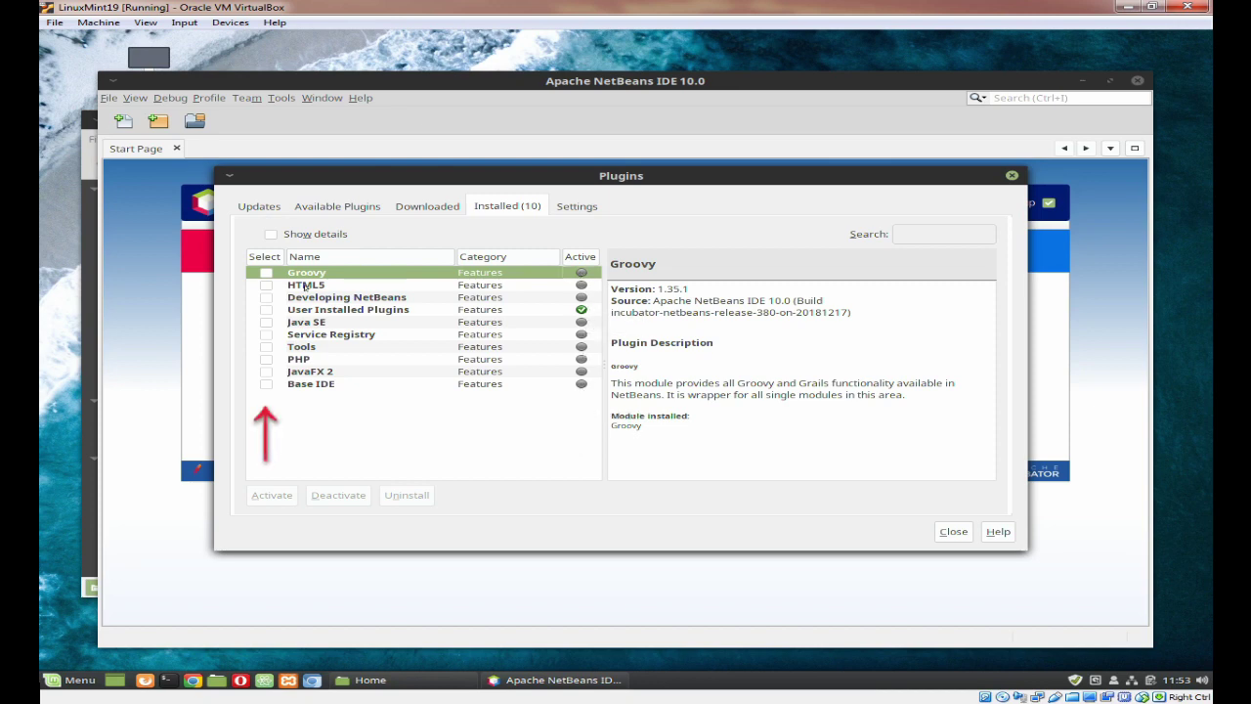
left_click(265, 274)
left_click(264, 286)
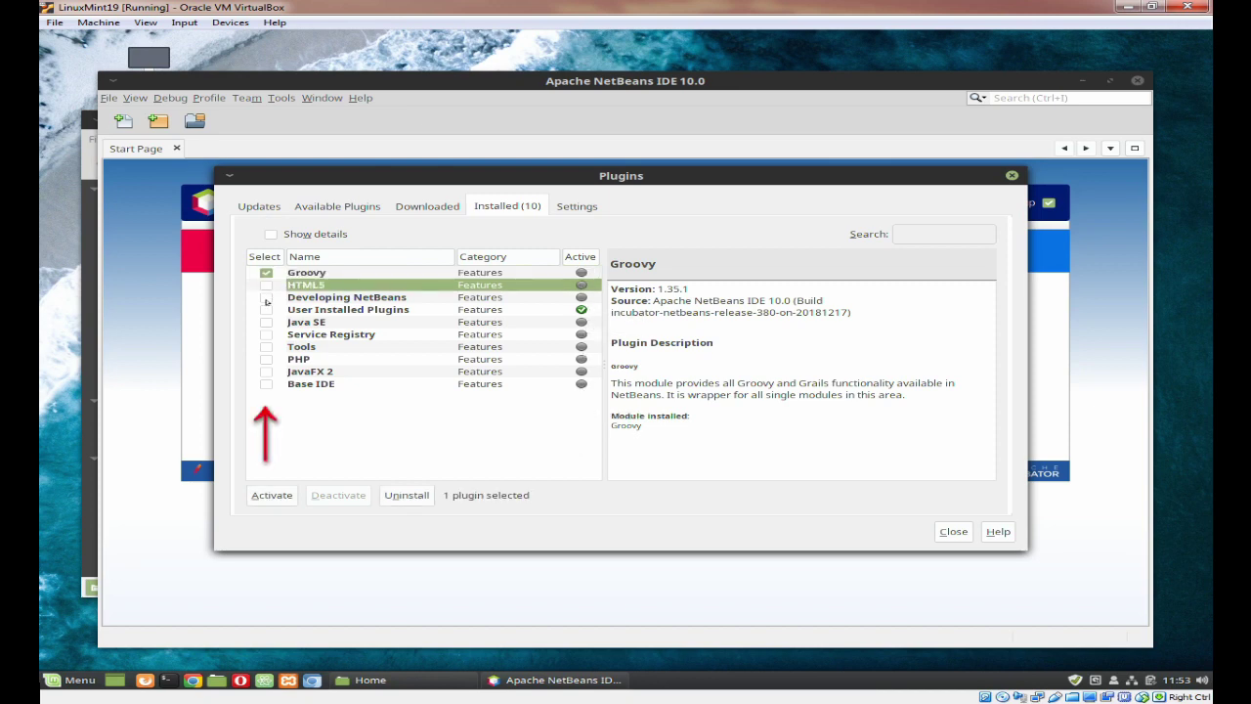
left_click(265, 285)
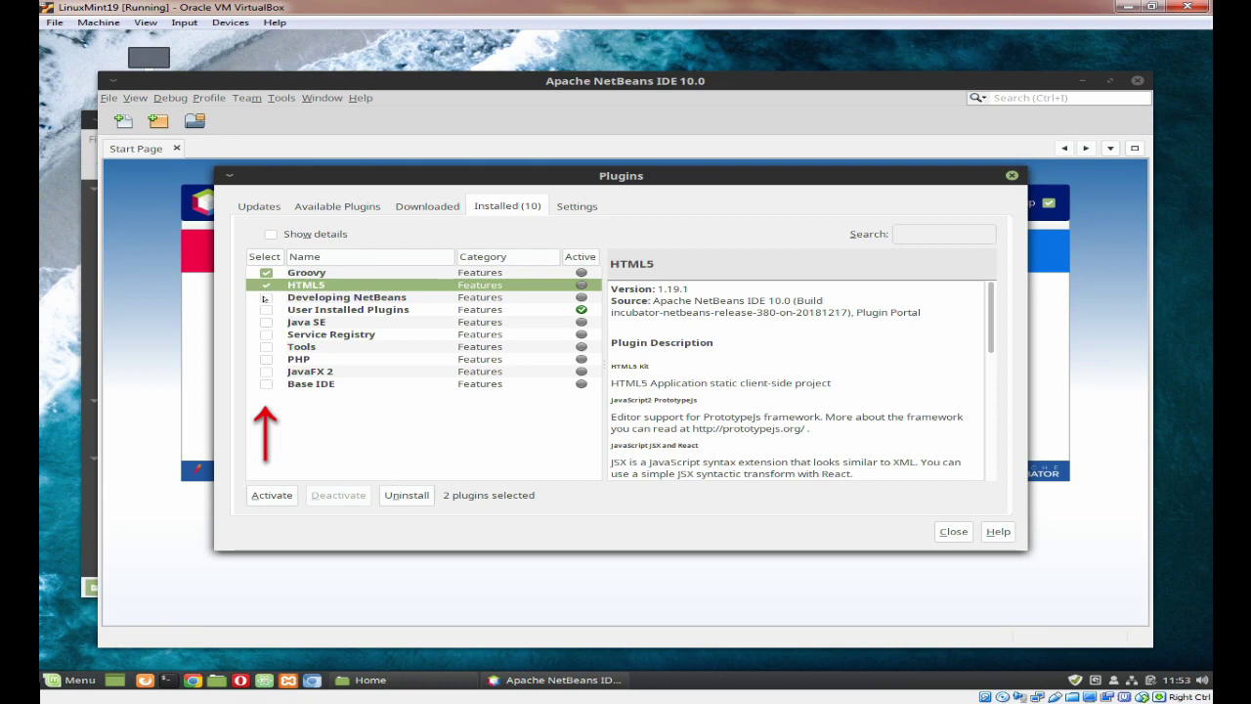
left_click(265, 298)
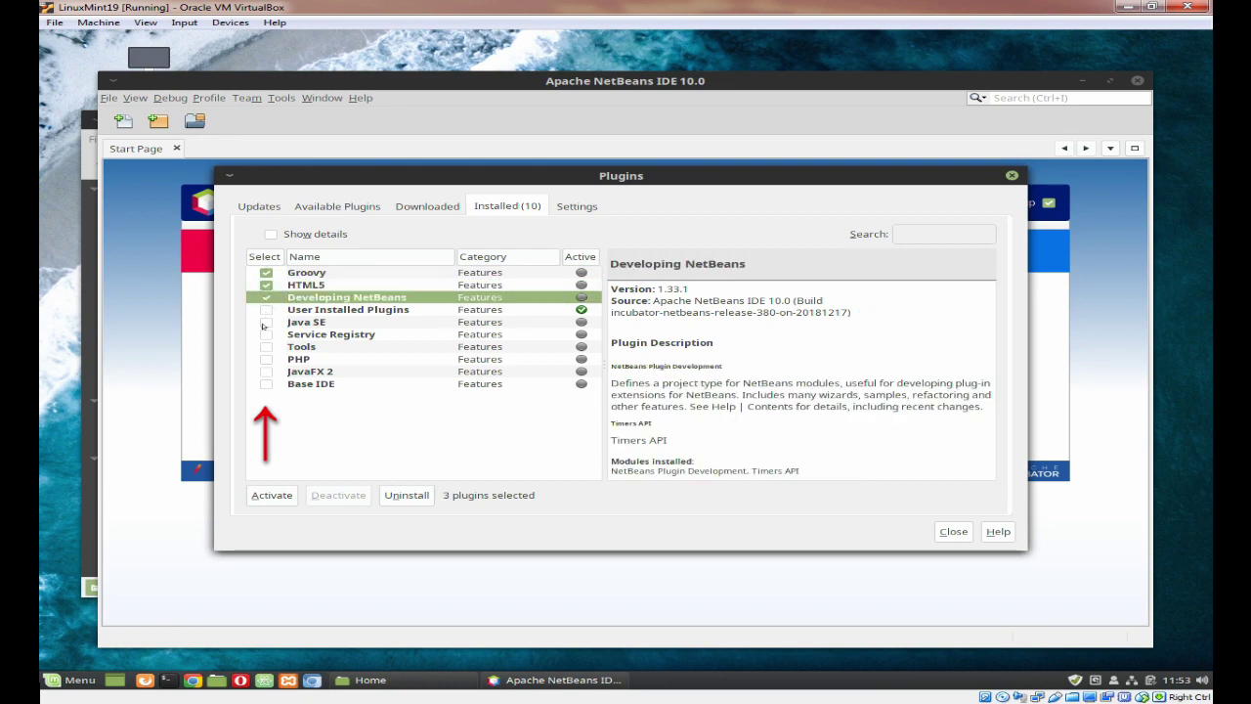
left_click(265, 322)
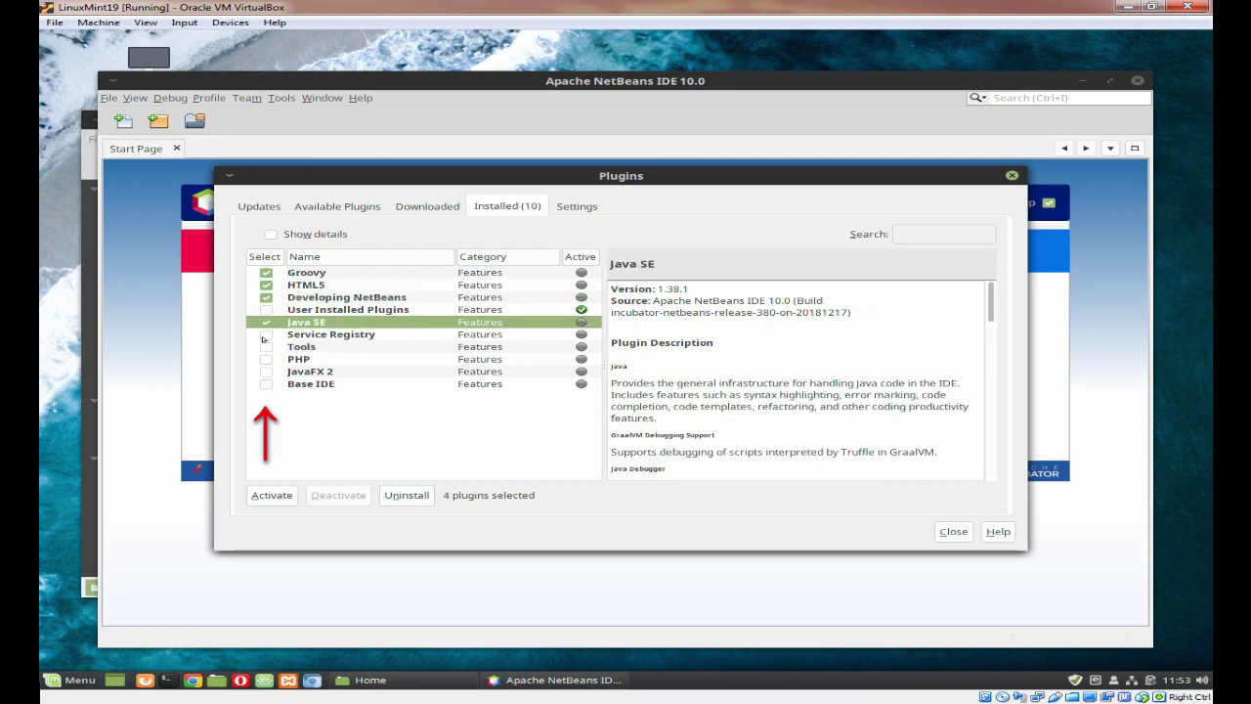
left_click(265, 335)
left_click(265, 347)
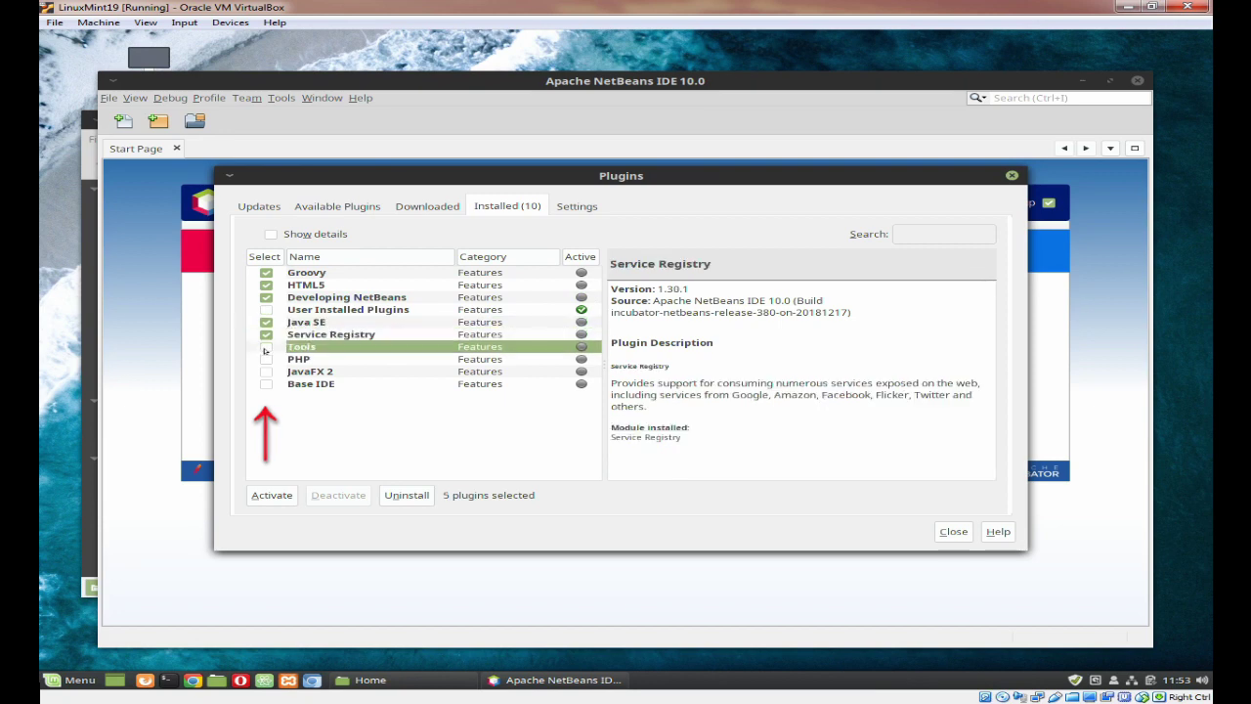
left_click(265, 359)
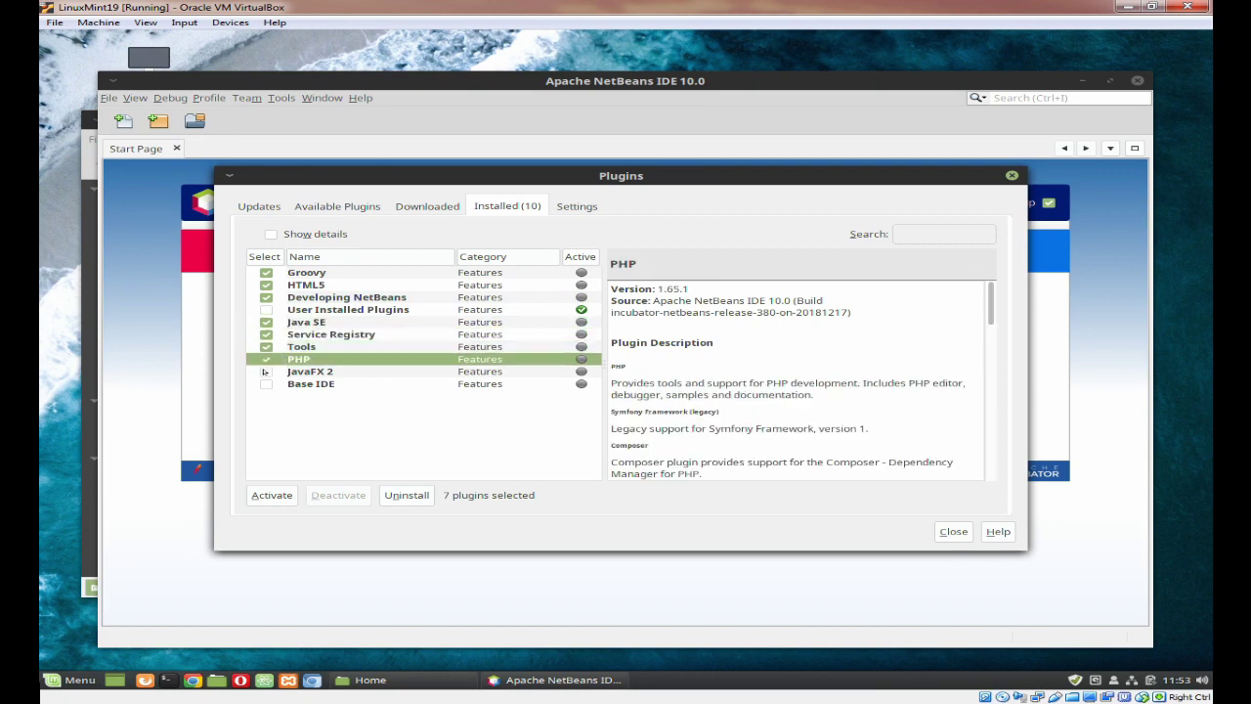
left_click(265, 372)
left_click(265, 384)
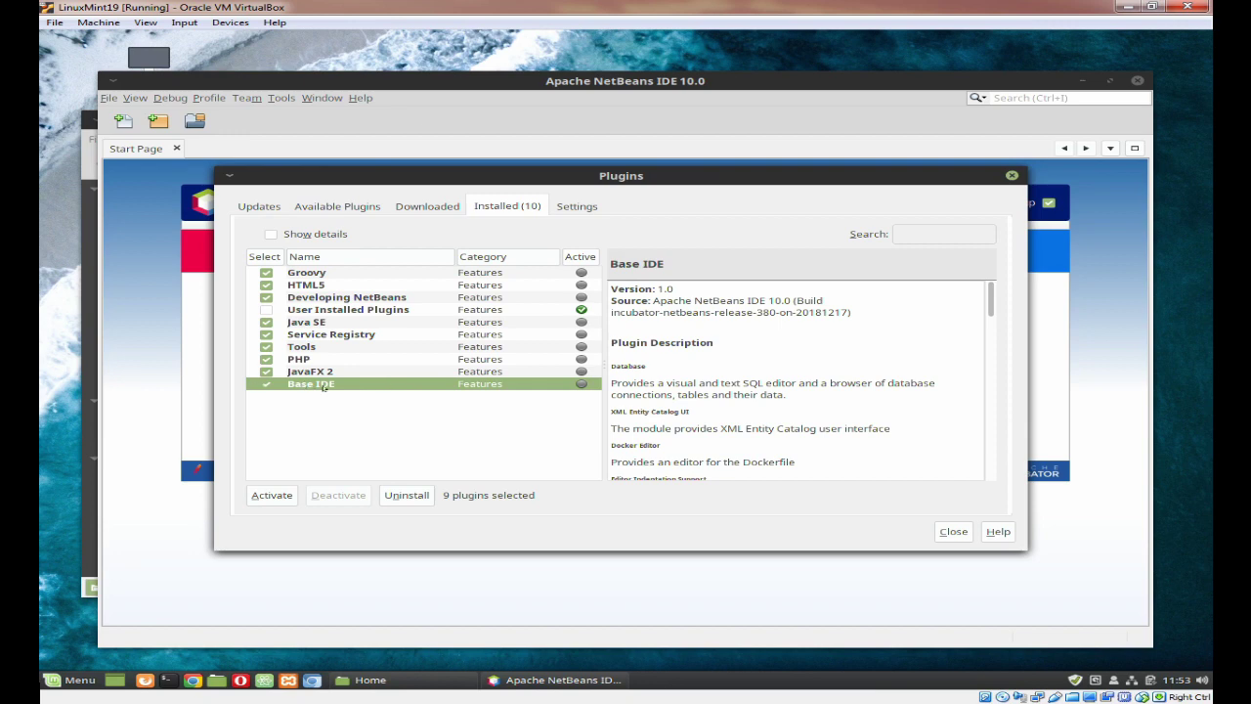
left_click(265, 495)
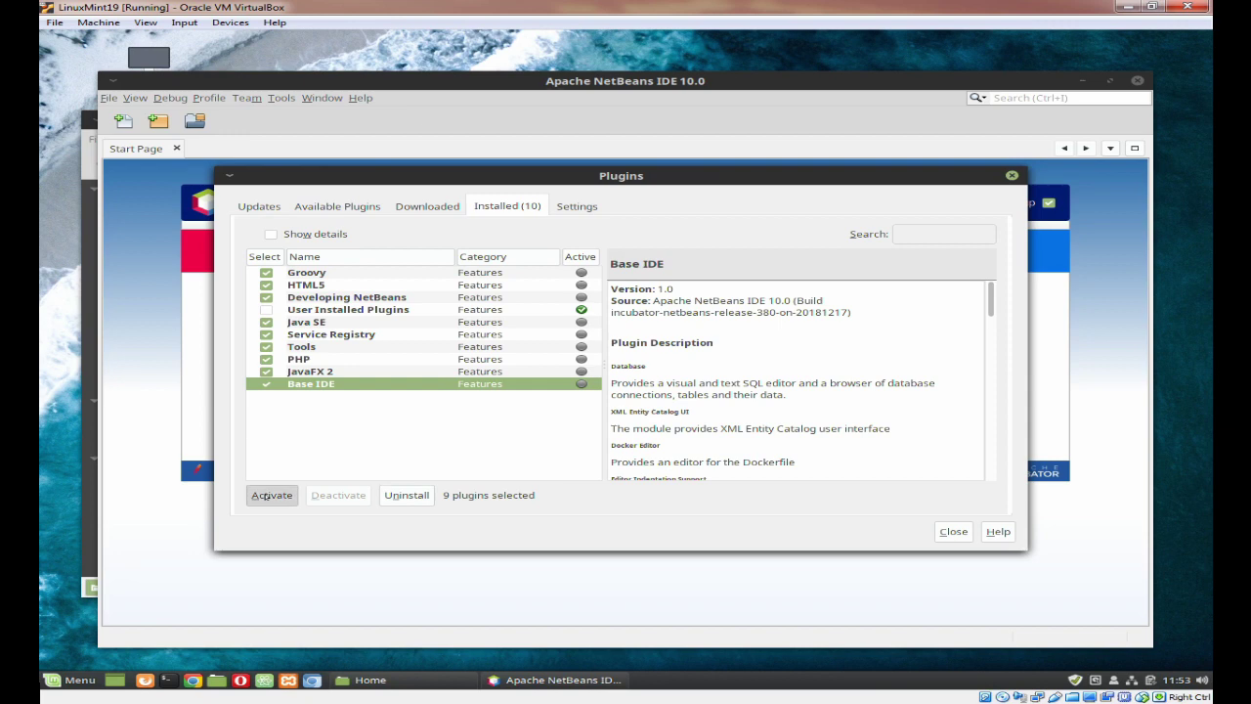
scroll(850, 437, "down", 1)
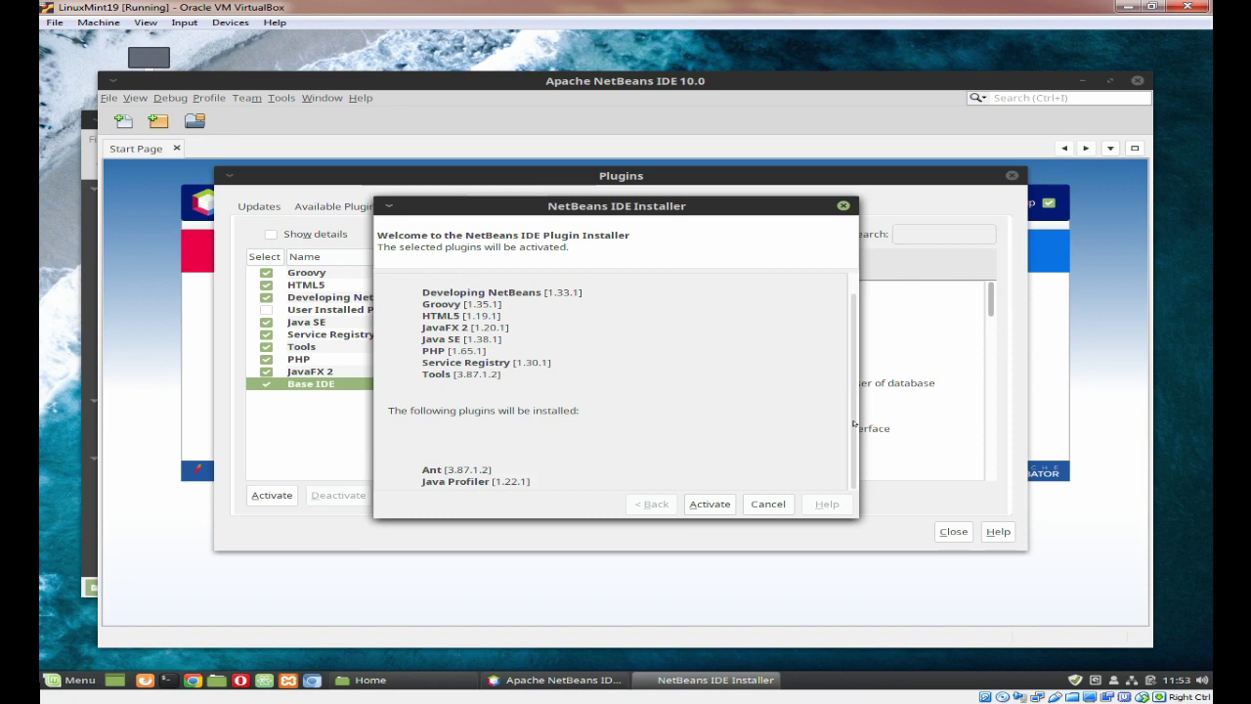
scroll(771, 408, "up", 1)
left_click(707, 504)
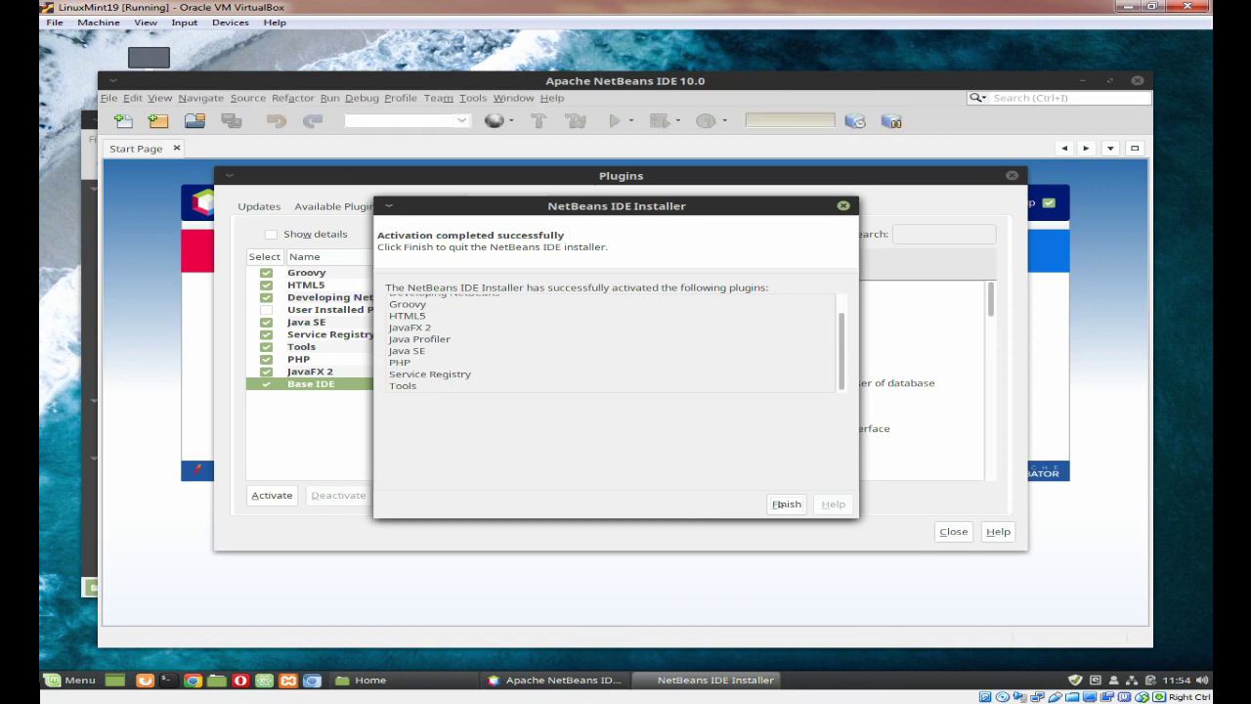
left_click(786, 504)
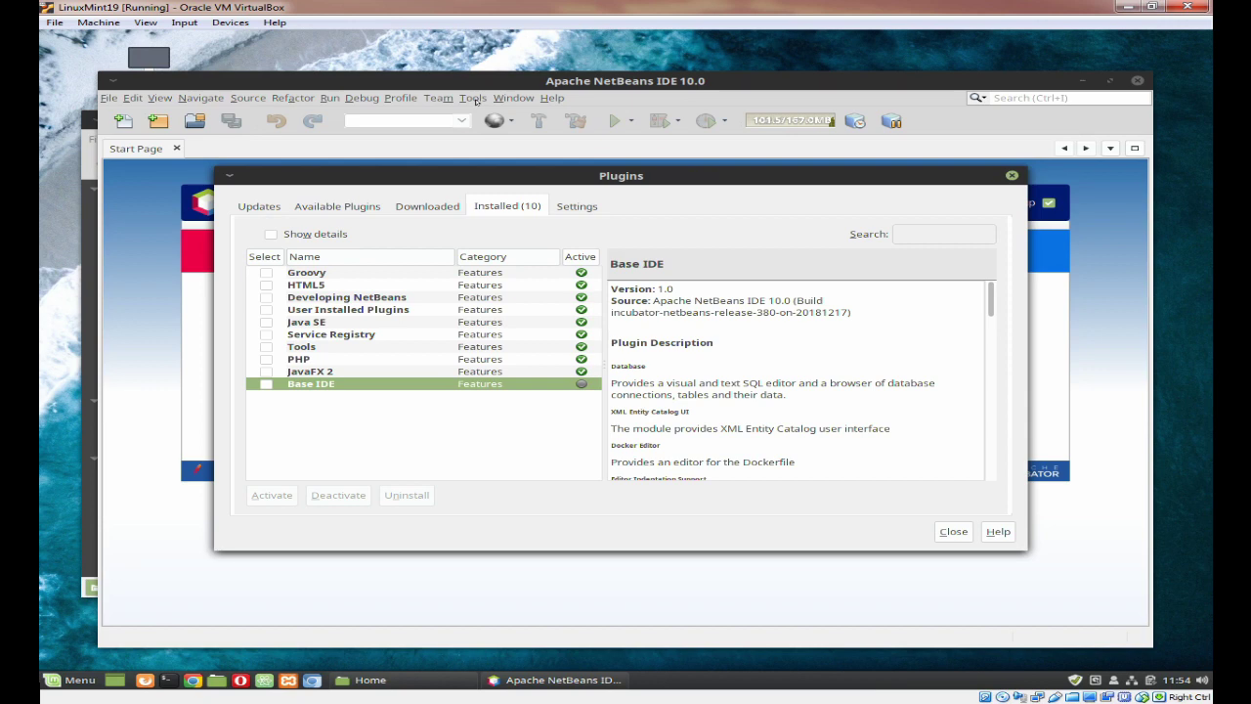
left_click(474, 98)
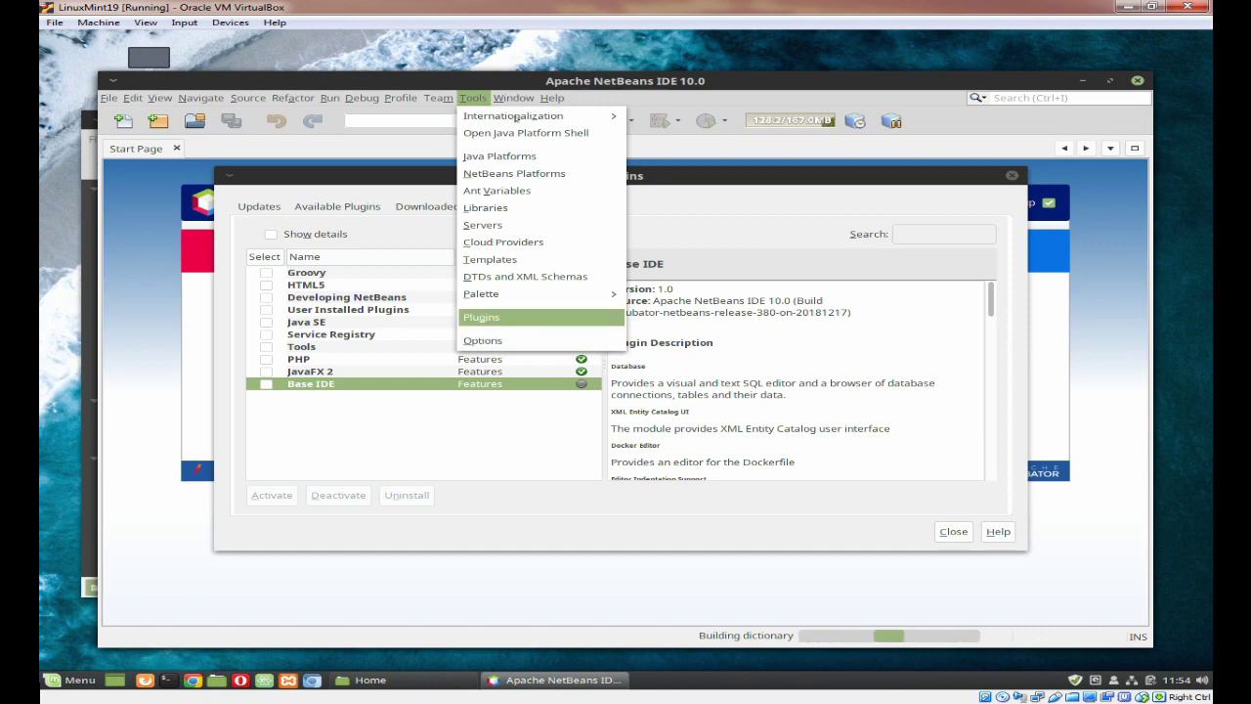
key("Down")
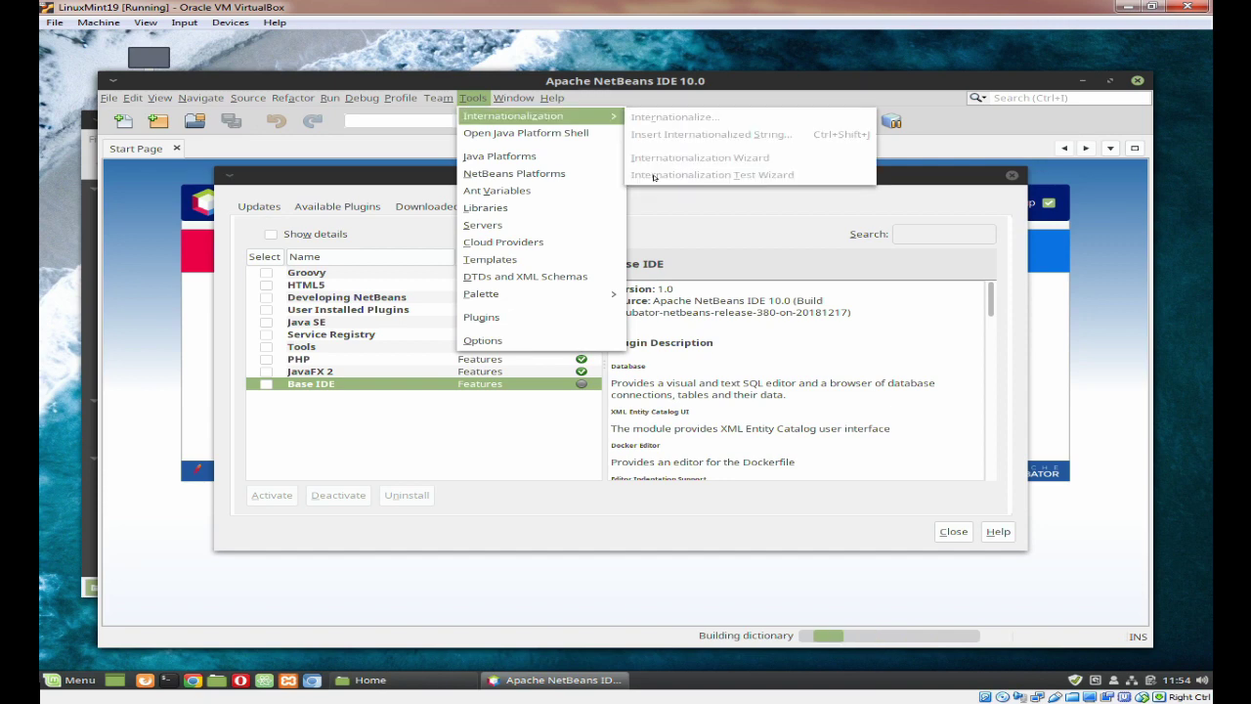
key("Escape")
key("Escape")
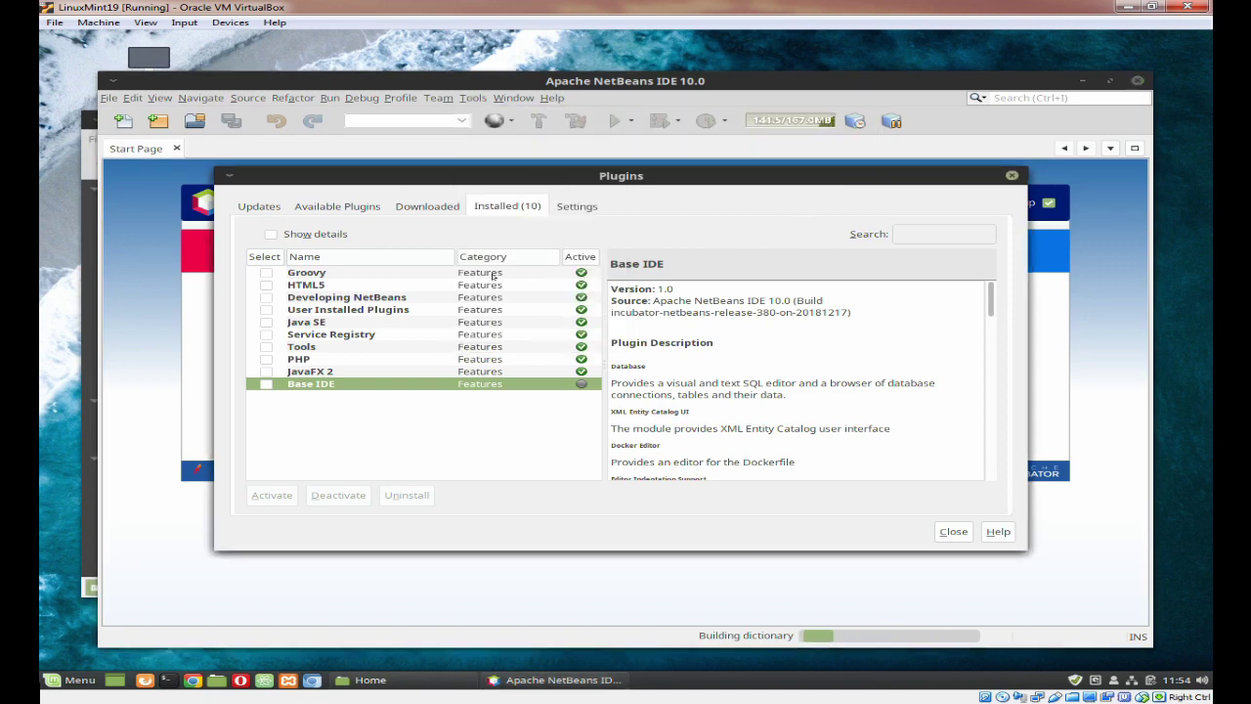
Enable the NetBeans 8.2 Plugin Portal update center and check for the newest available plugins
left_click(576, 208)
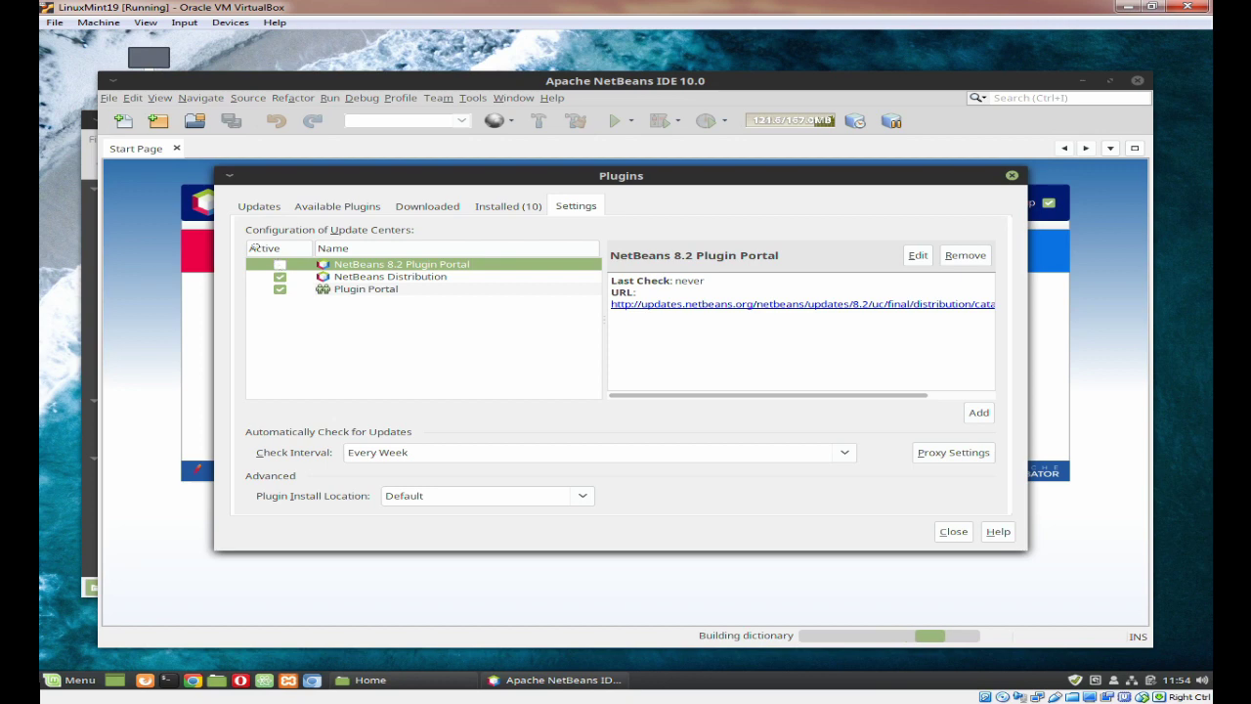
left_click(280, 263)
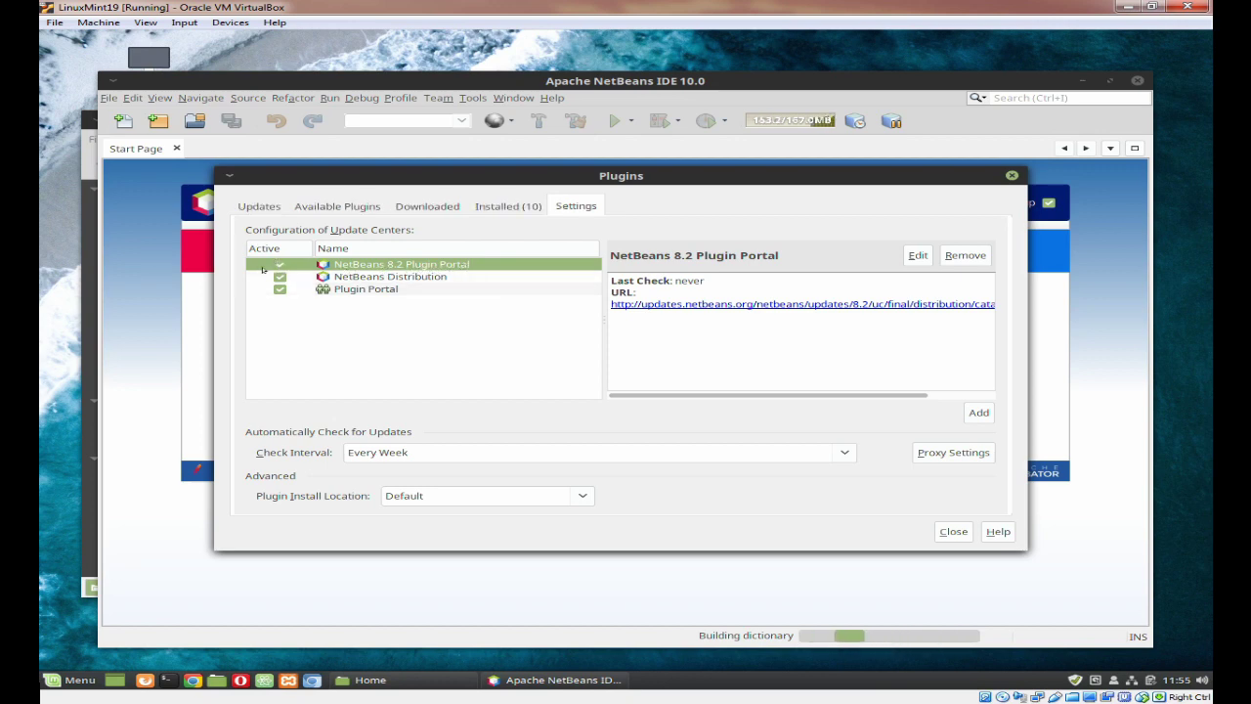
left_click(330, 207)
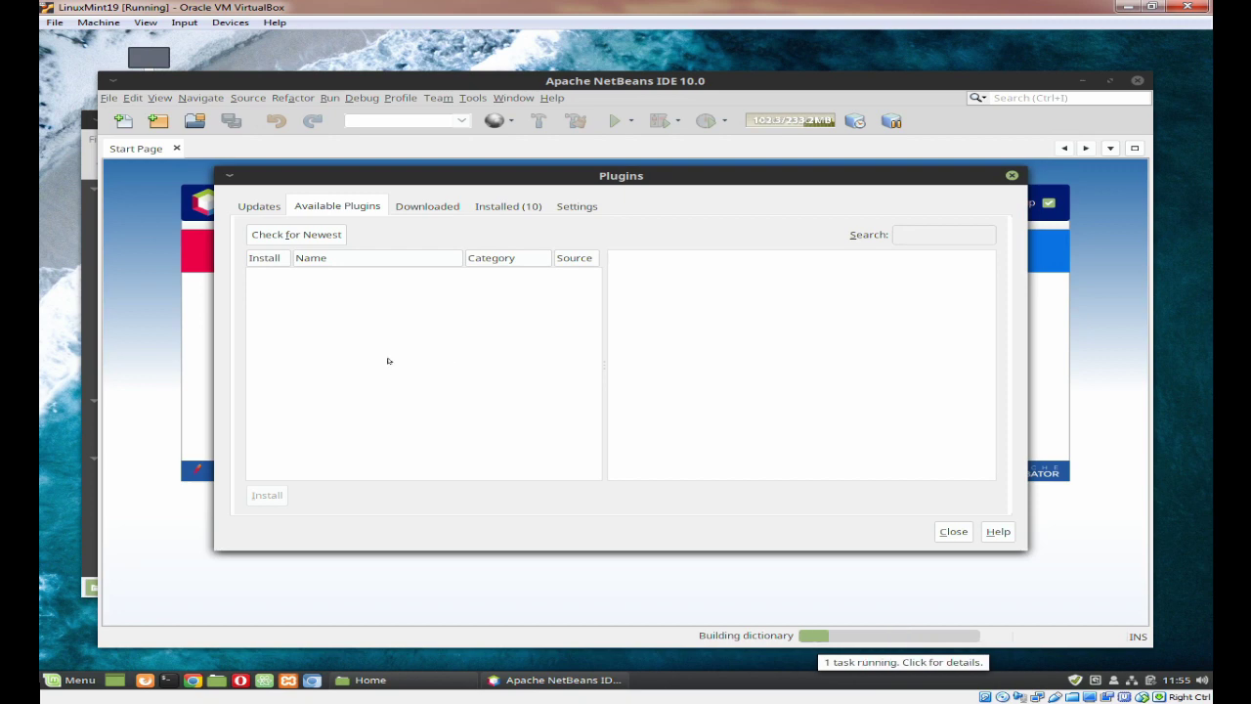
left_click(318, 234)
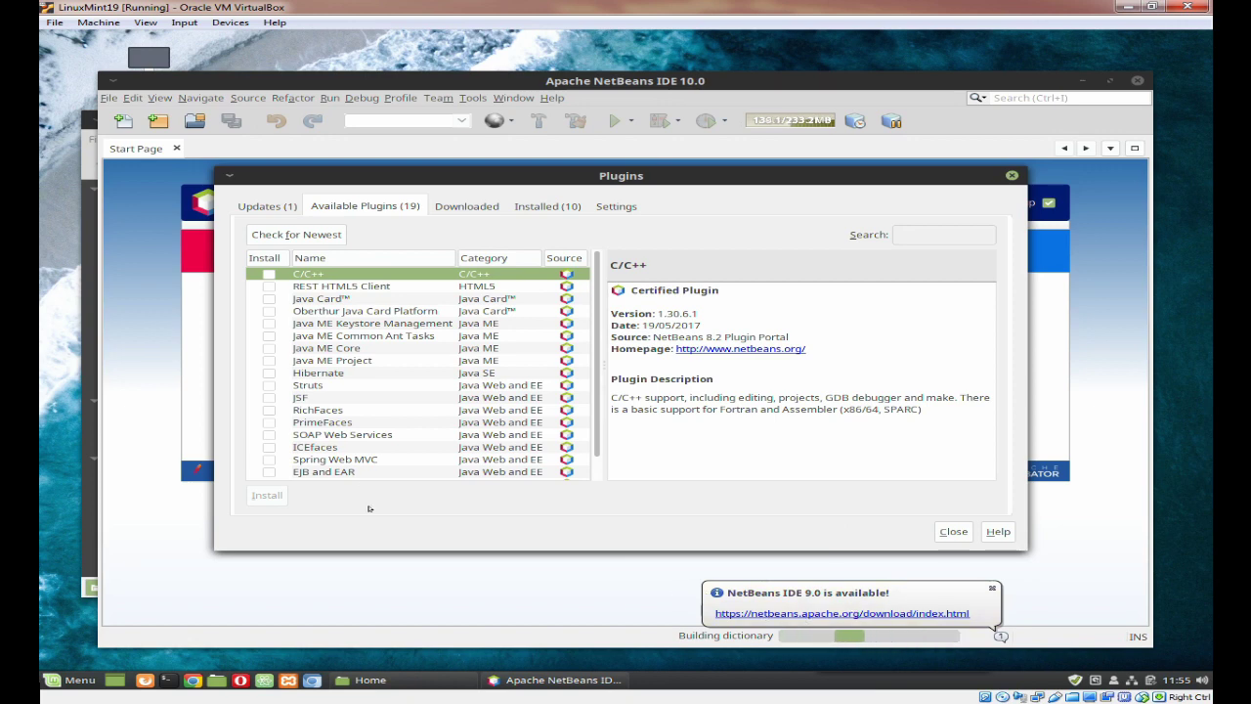
Install the C/C++ and REST HTML5 Client plugins, accepting the license agreements and self-signed certificates, and choose to restart the IDE later
left_click(269, 274)
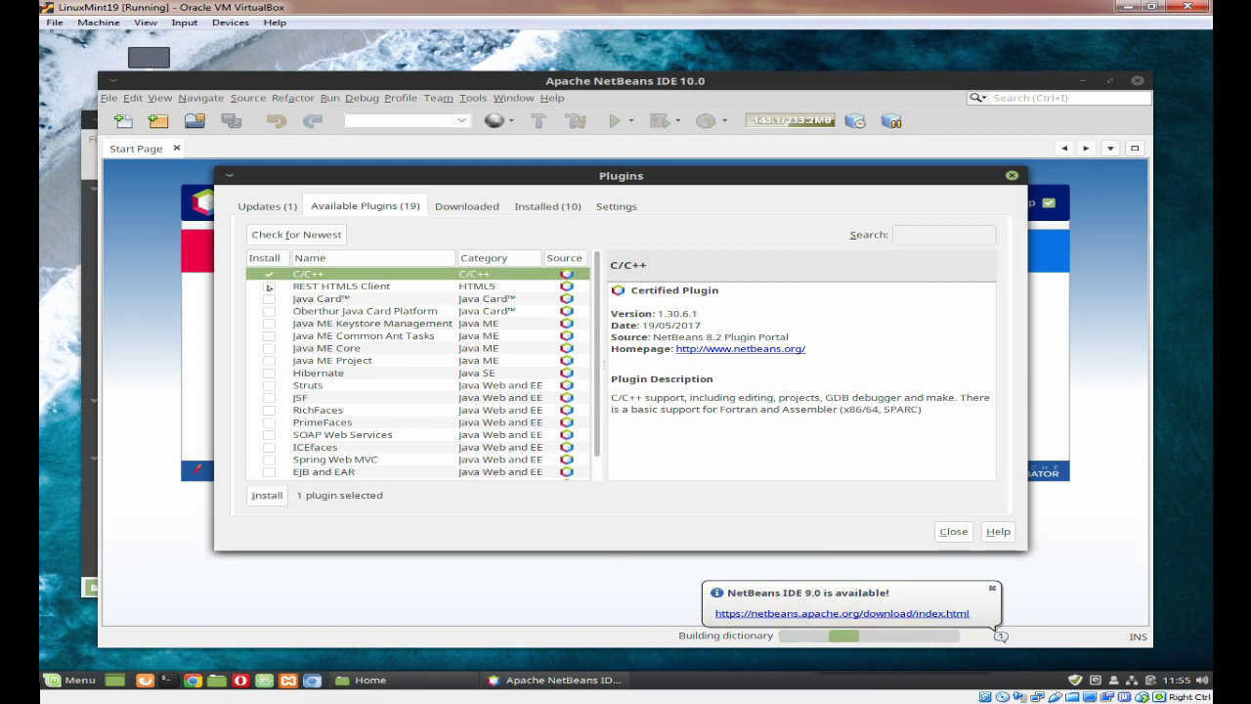
left_click(268, 286)
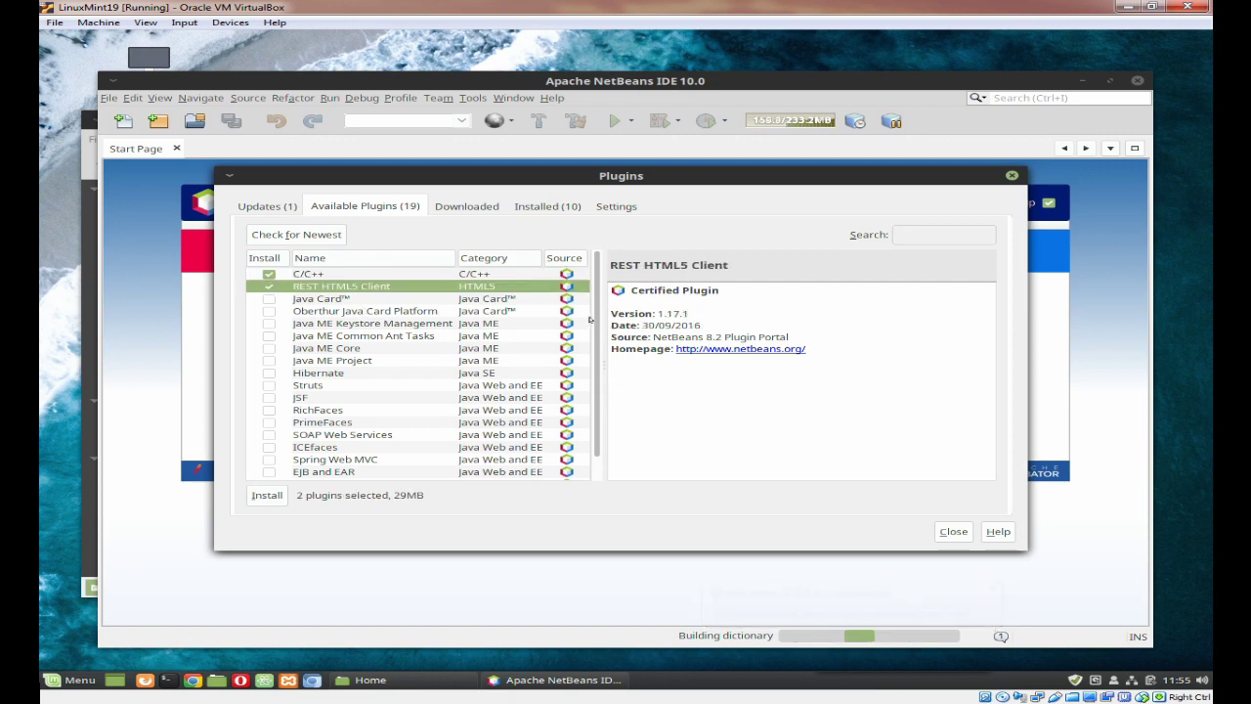
scroll(598, 430, "down", 1)
scroll(590, 357, "up", 1)
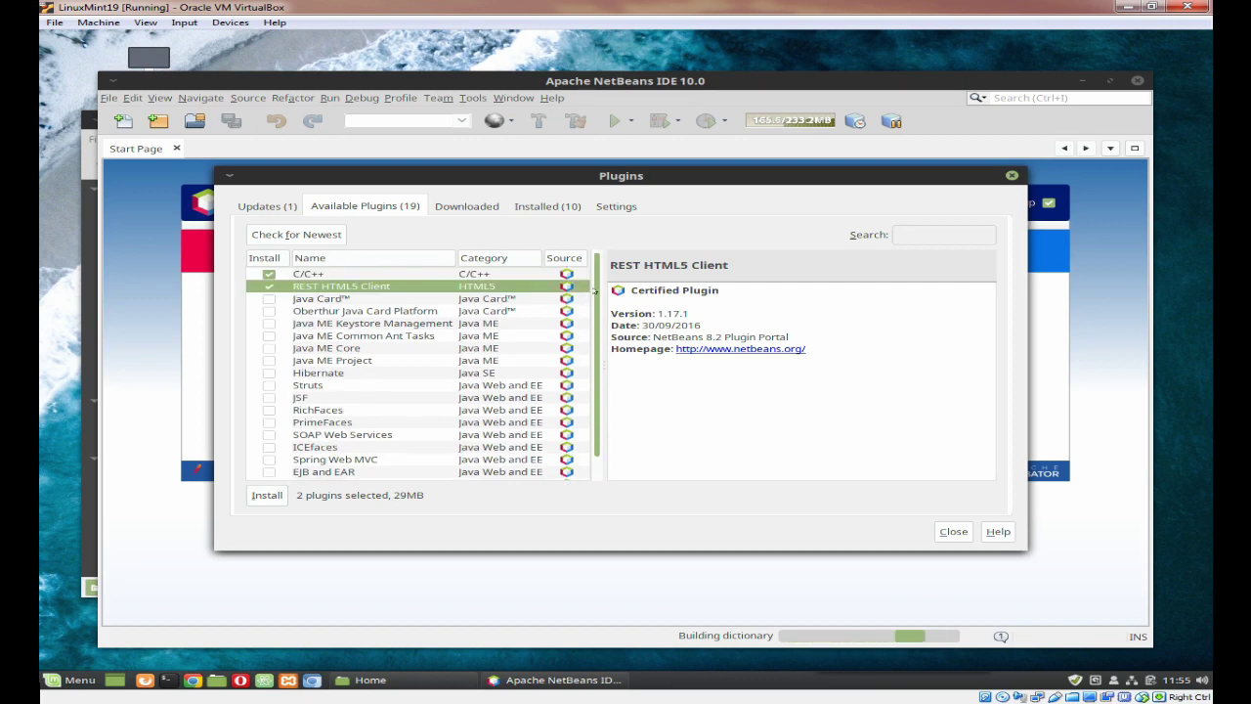
left_click(267, 495)
left_click(721, 504)
left_click(493, 475)
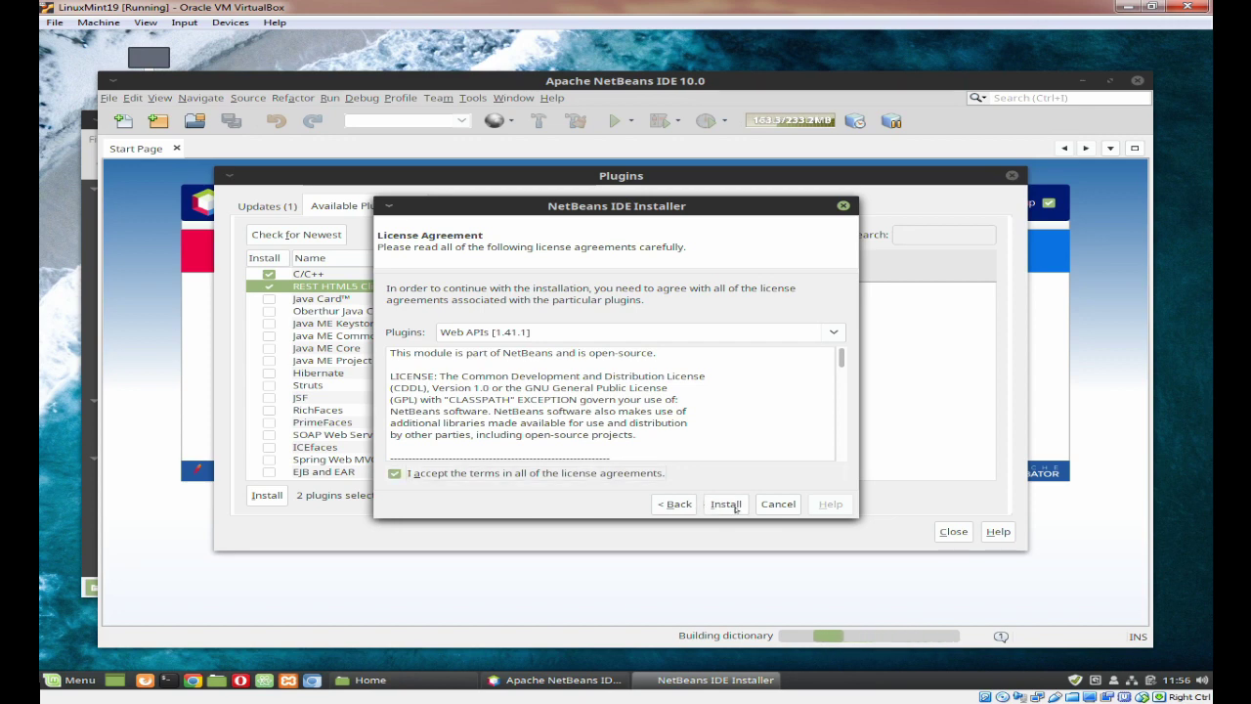
left_click(734, 507)
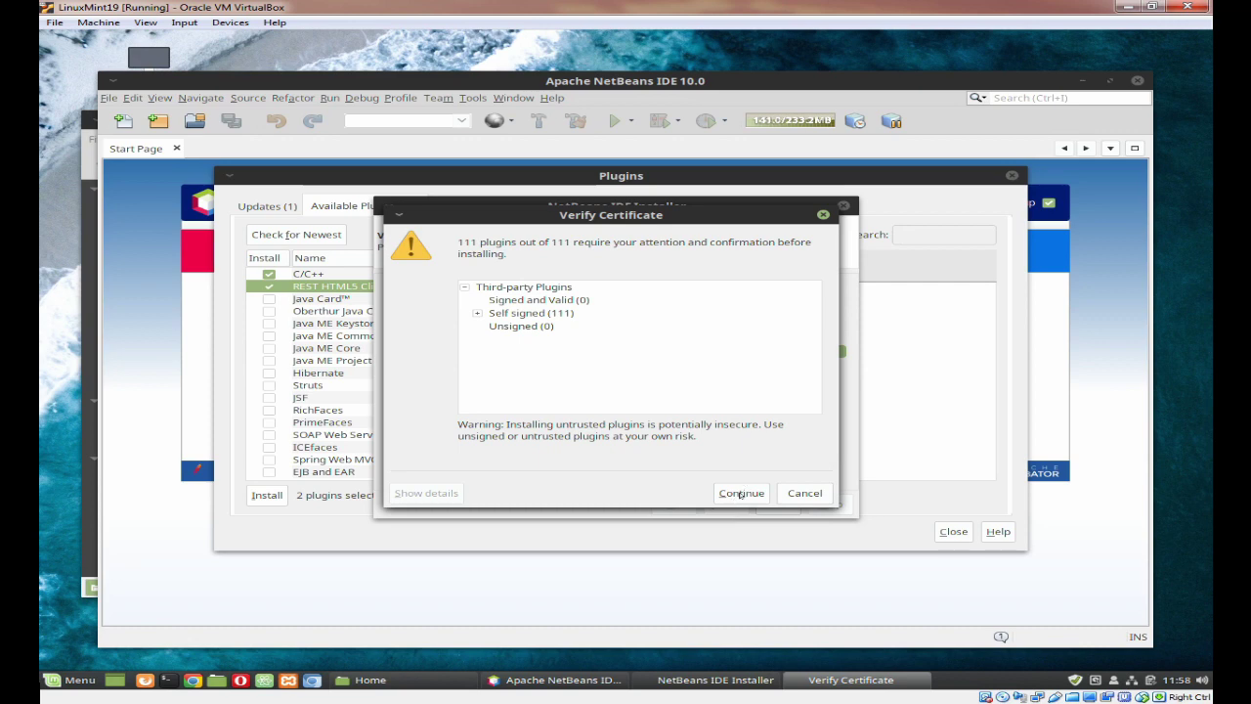
left_click(740, 494)
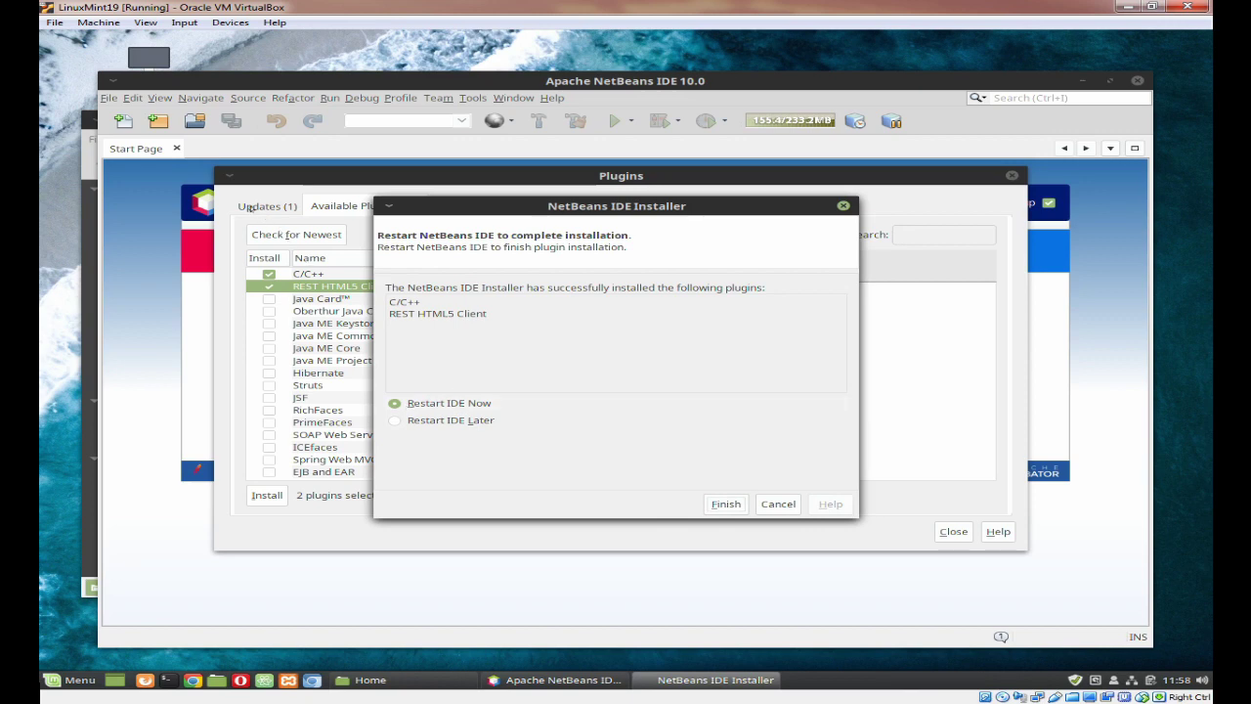
left_click(394, 420)
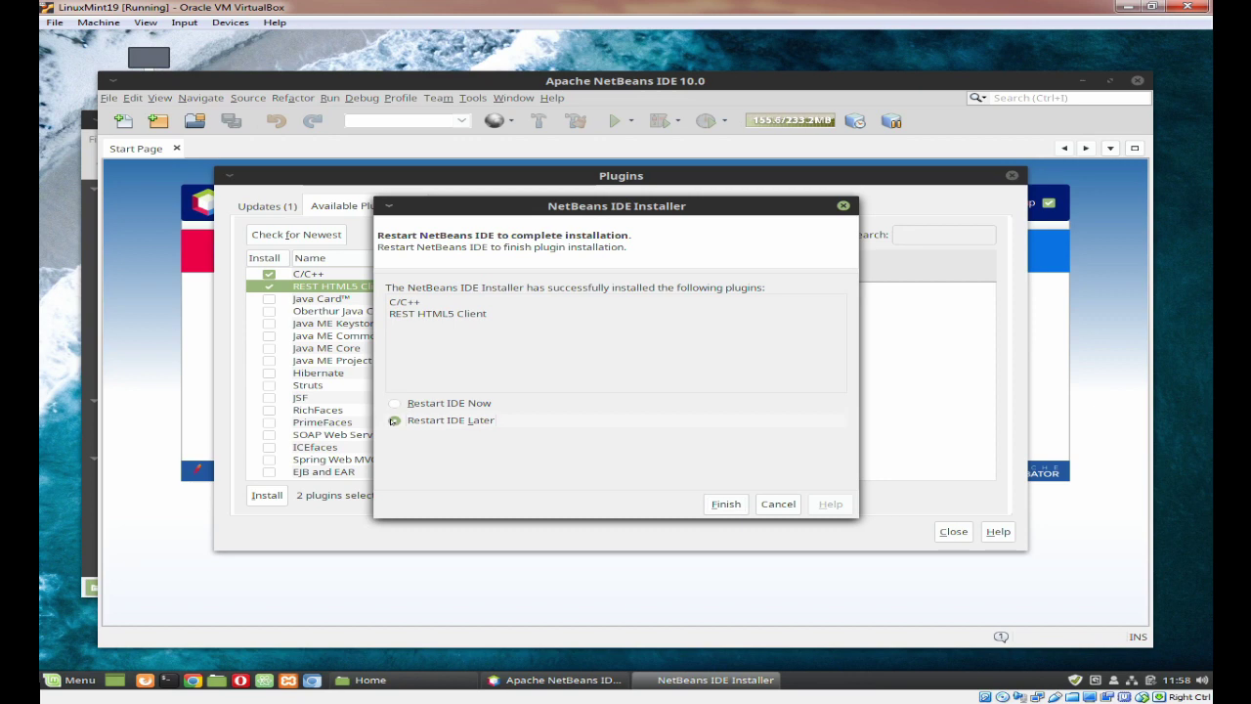
left_click(724, 504)
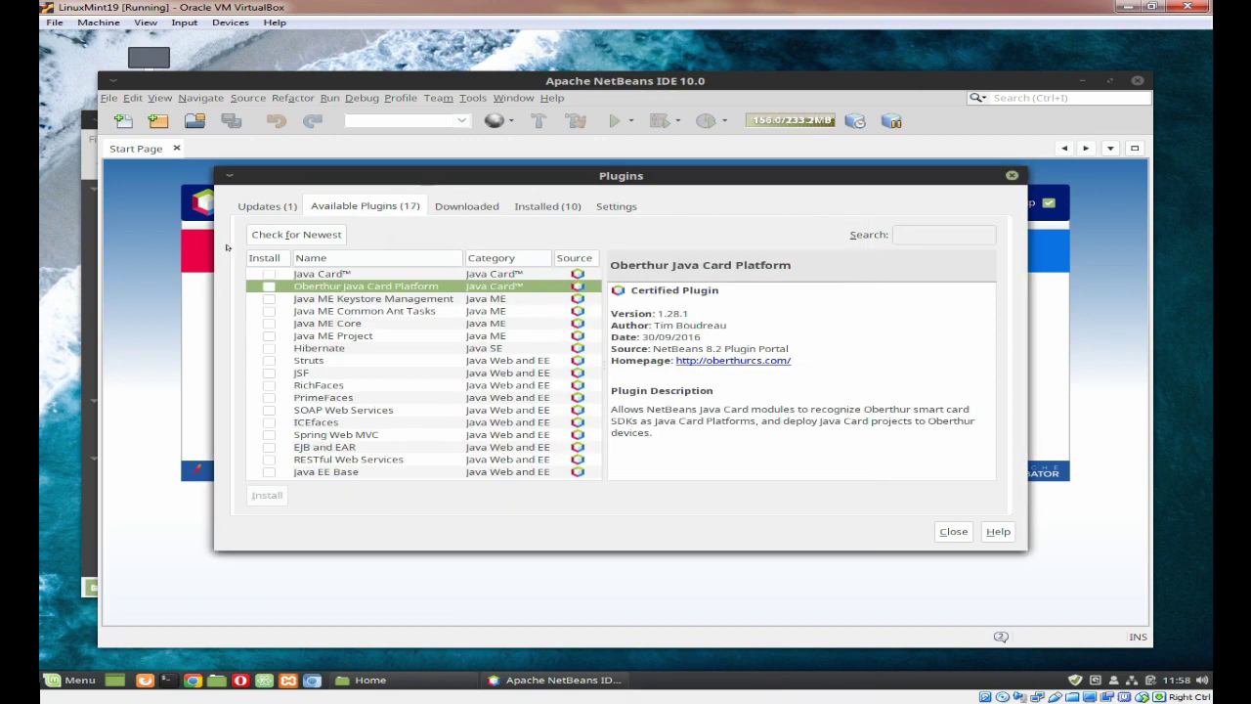
Update the Local Tasks plugin, accepting its self-signed certificate, and restart the IDE immediately
left_click(277, 207)
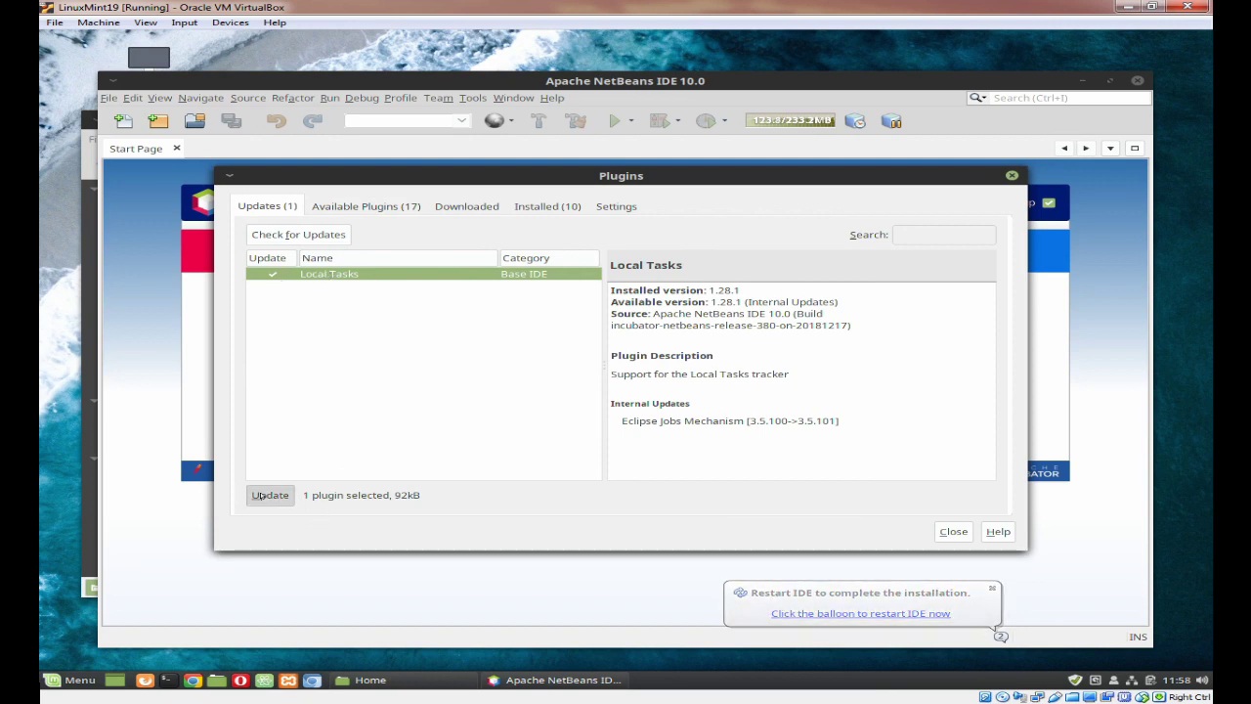
left_click(257, 496)
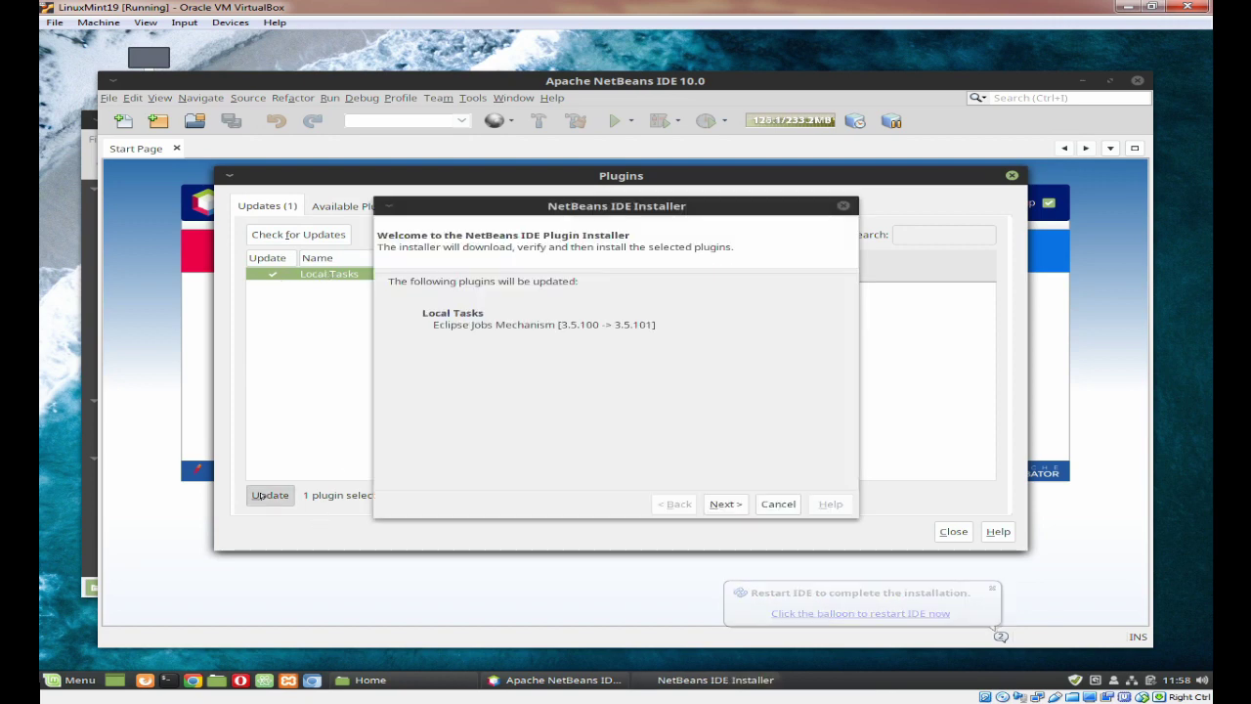
left_click(707, 504)
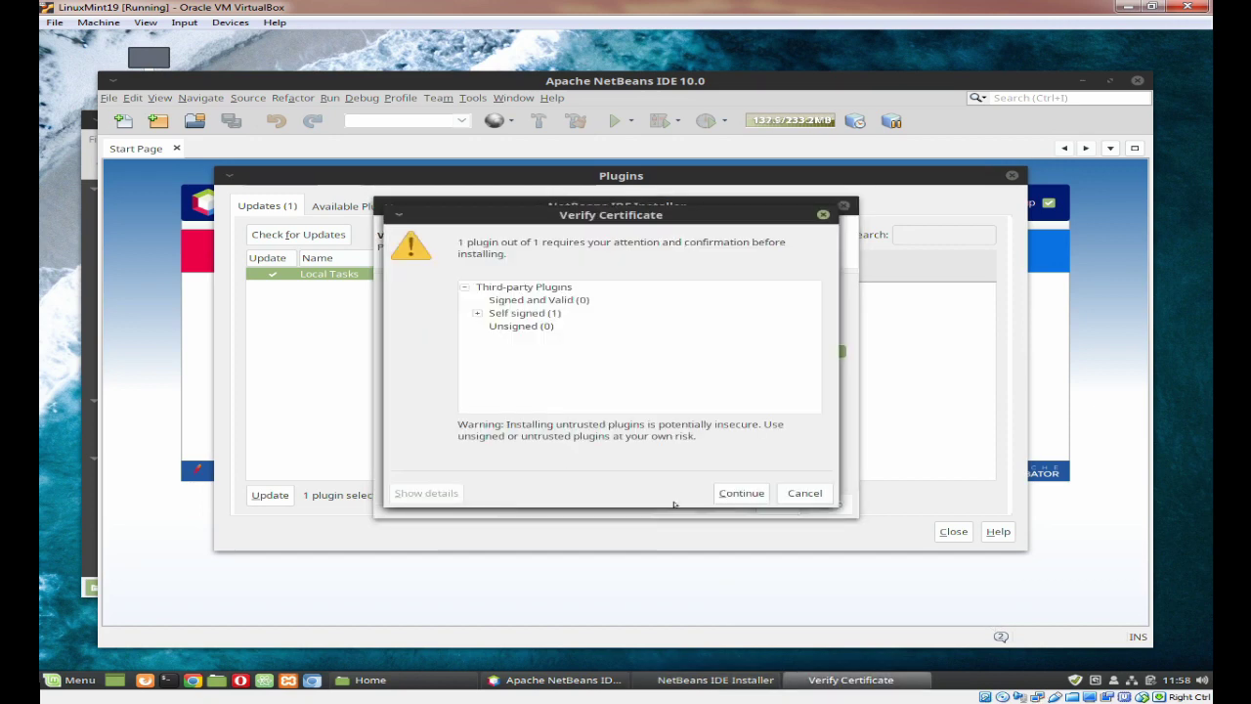
left_click(740, 493)
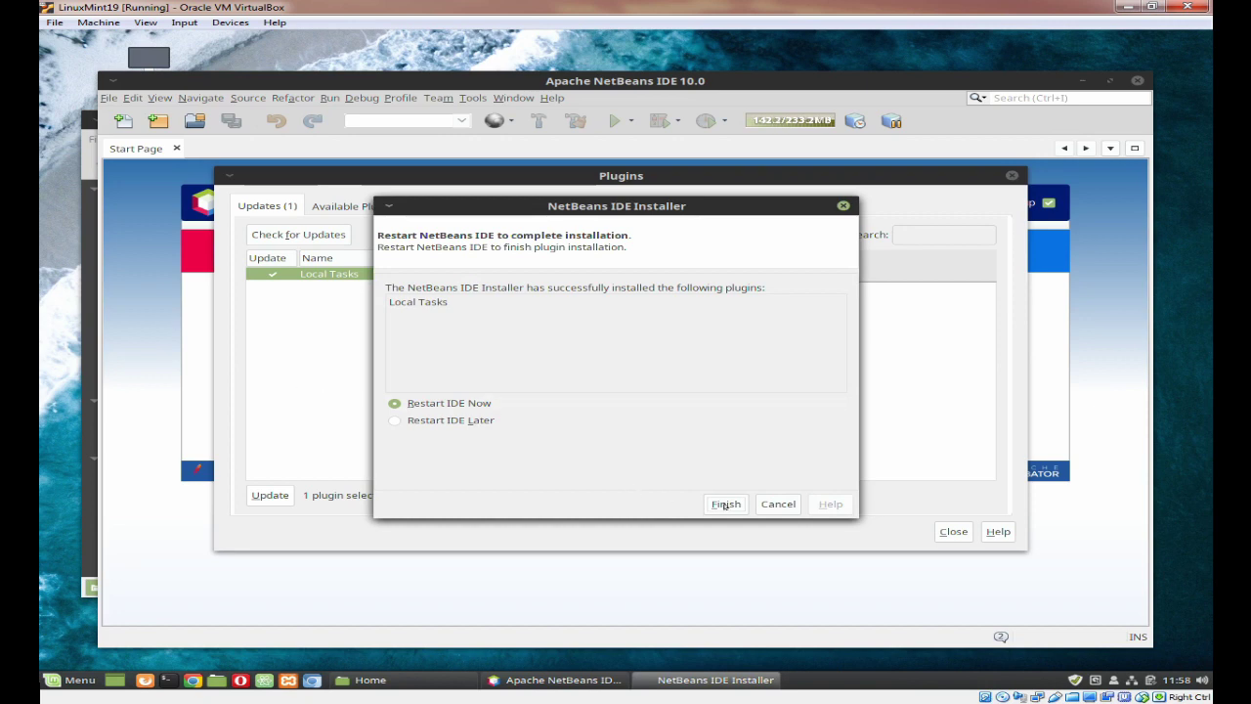
left_click(725, 503)
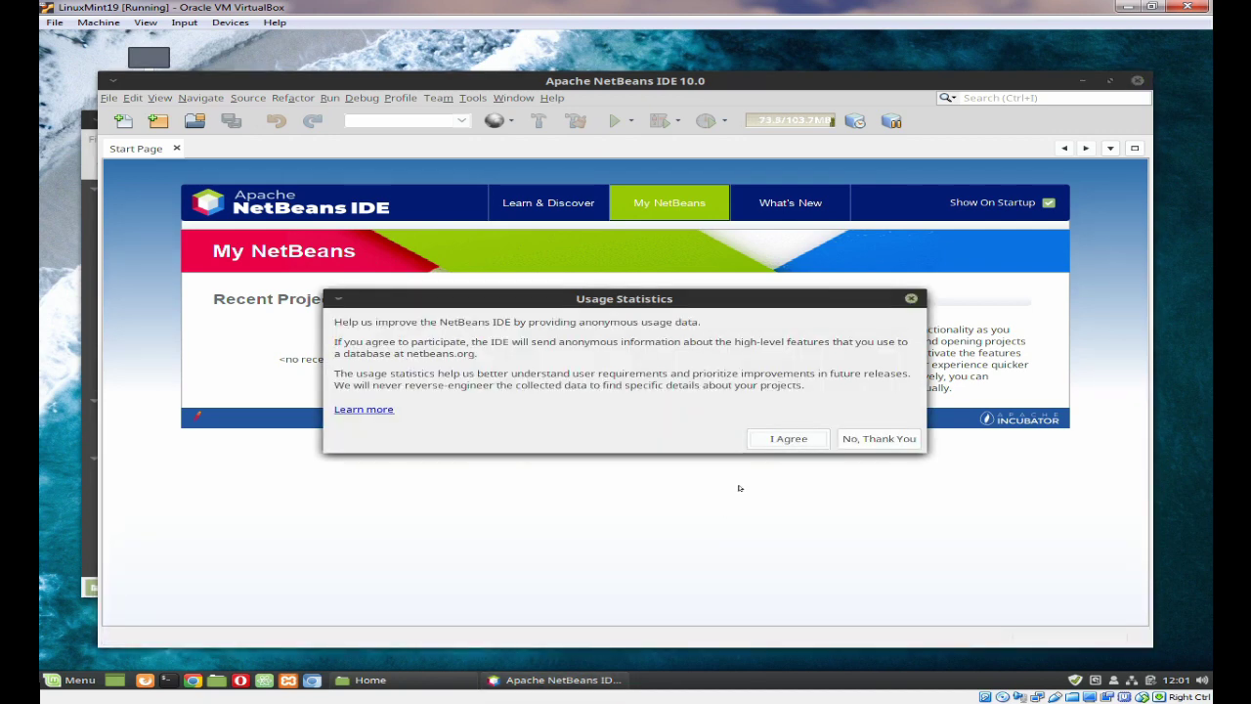
Agree to provide anonymous usage statistics and open the IDE's Options dialog
left_click(781, 440)
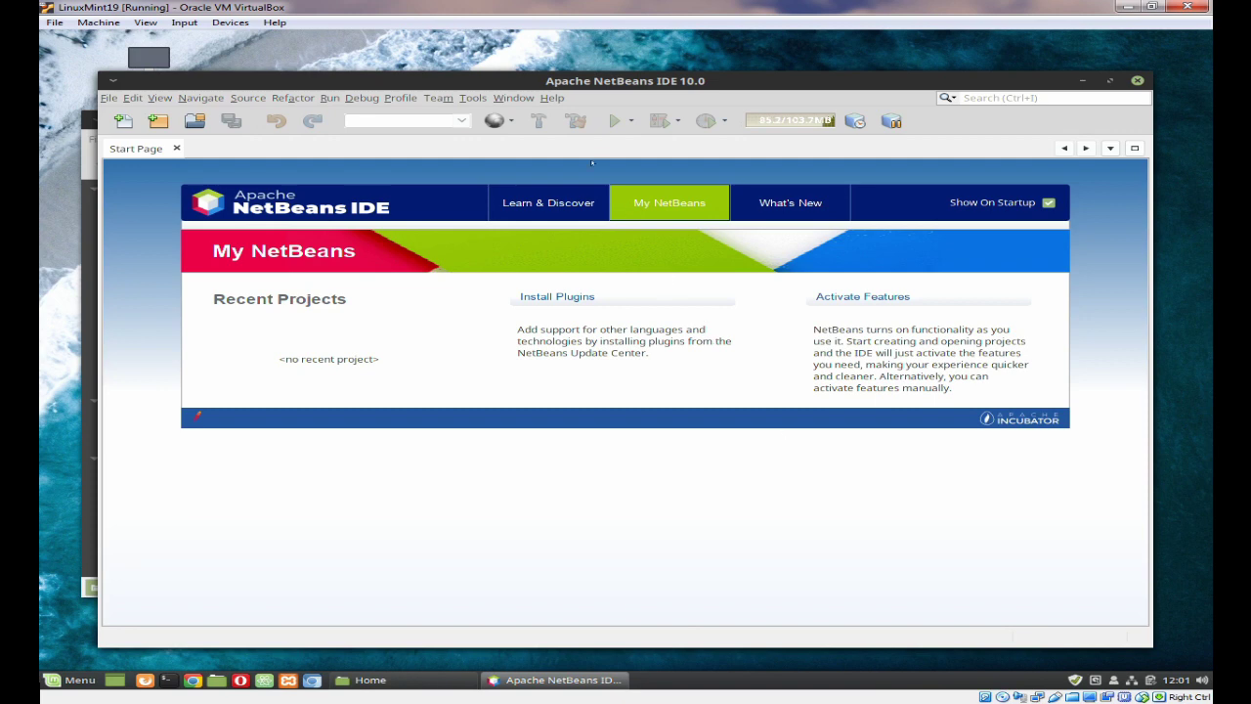
left_click(471, 98)
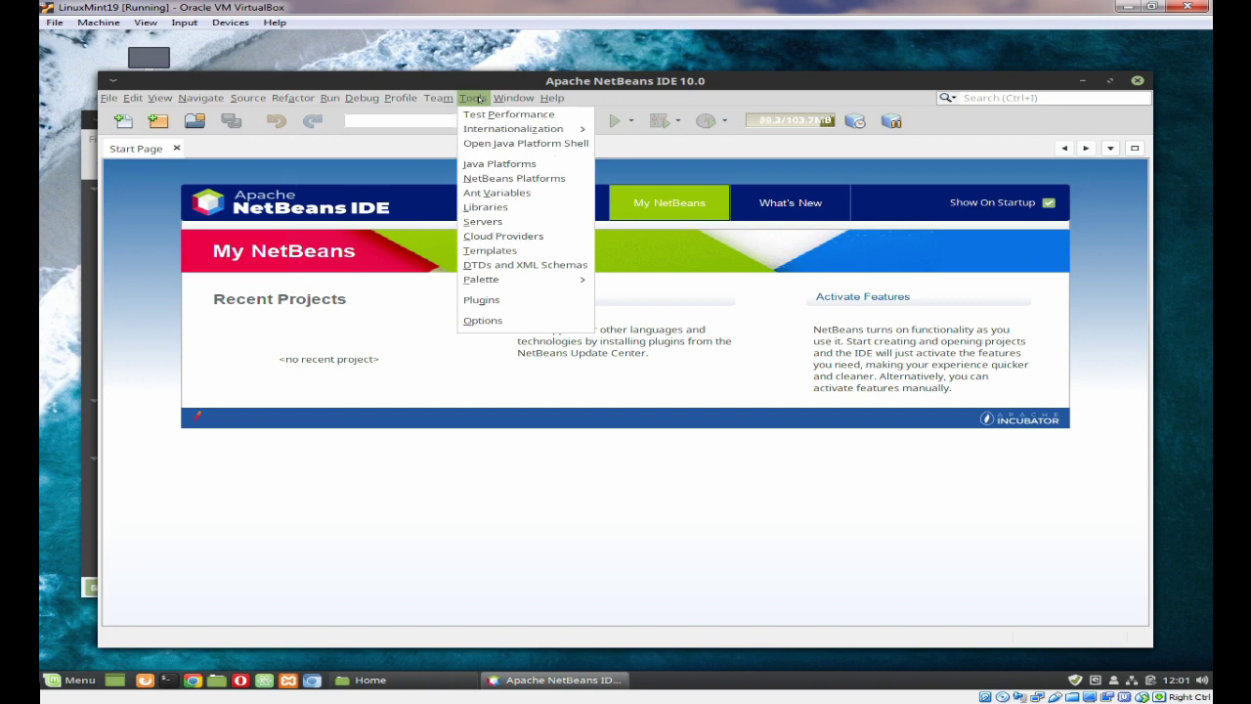
left_click(486, 320)
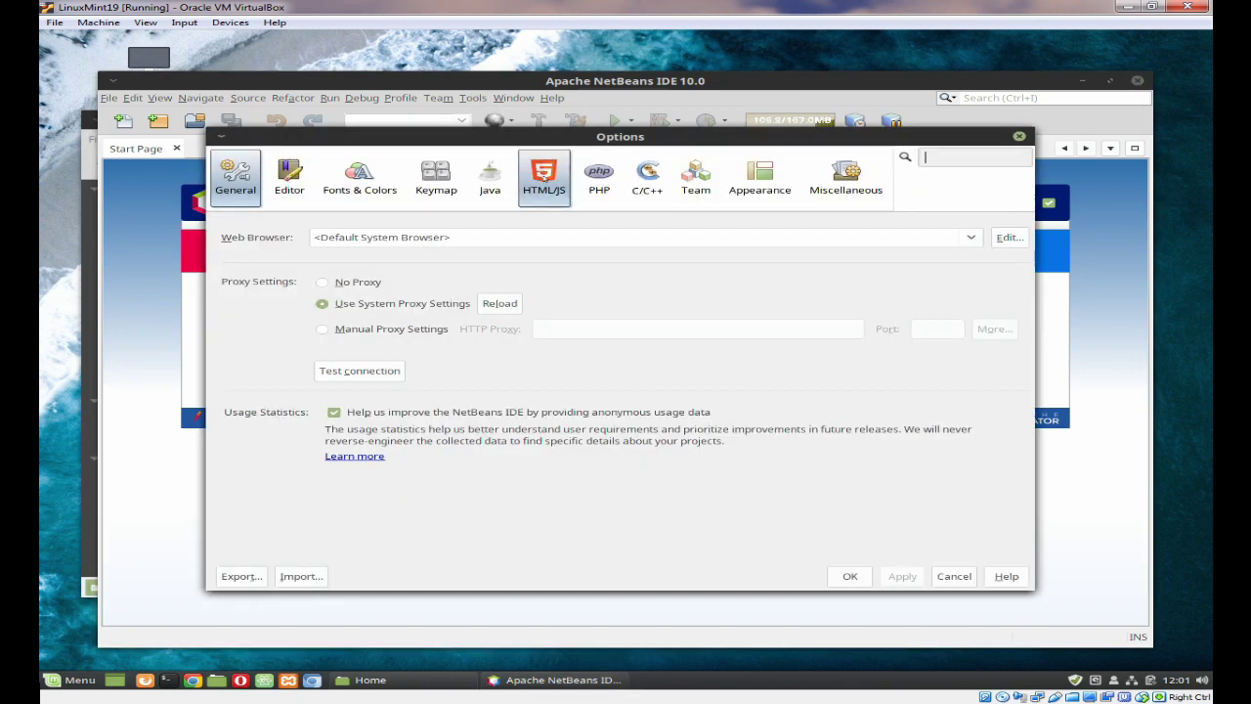
Review the HTML/JS options for Bower, CSS Preprocessors and Node.js
left_click(543, 176)
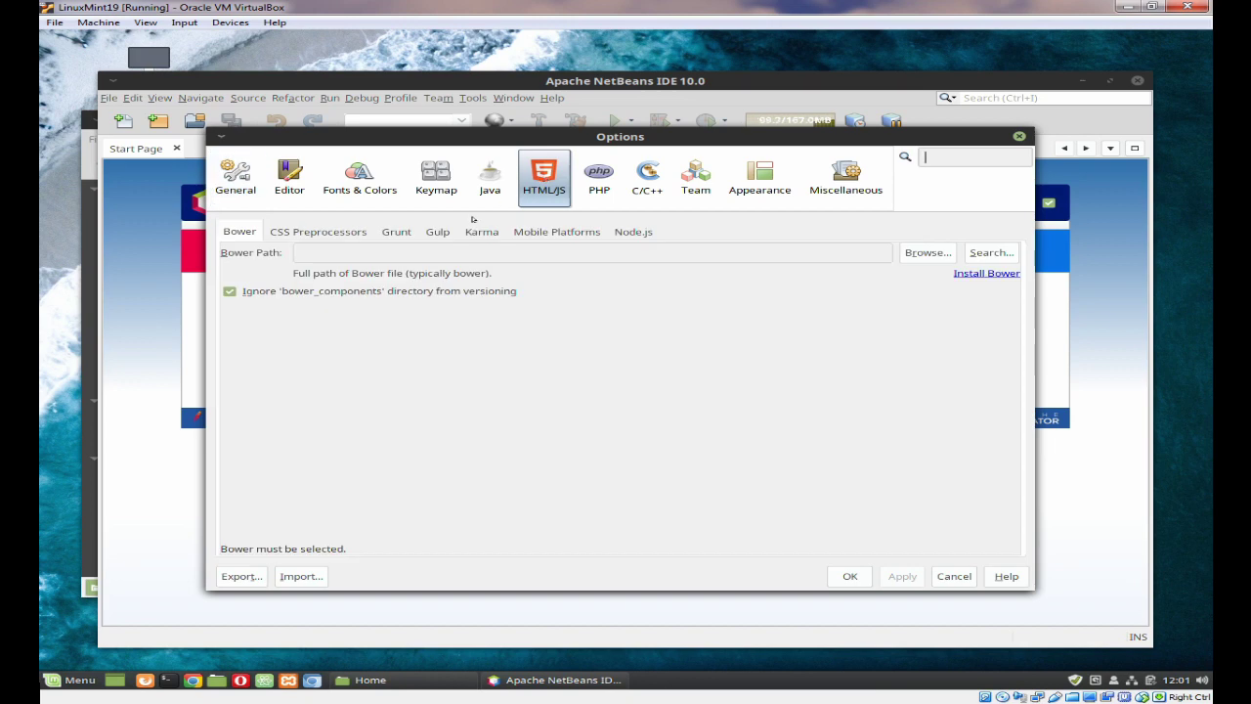
left_click(322, 232)
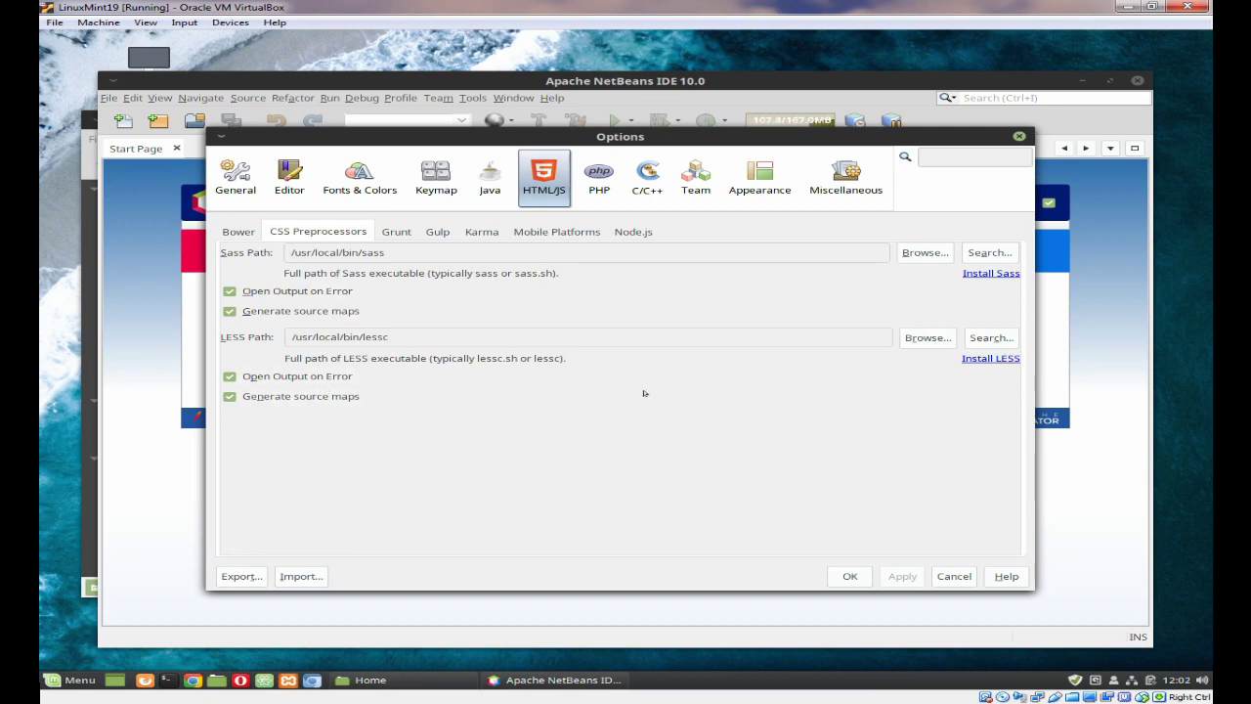
left_click(634, 233)
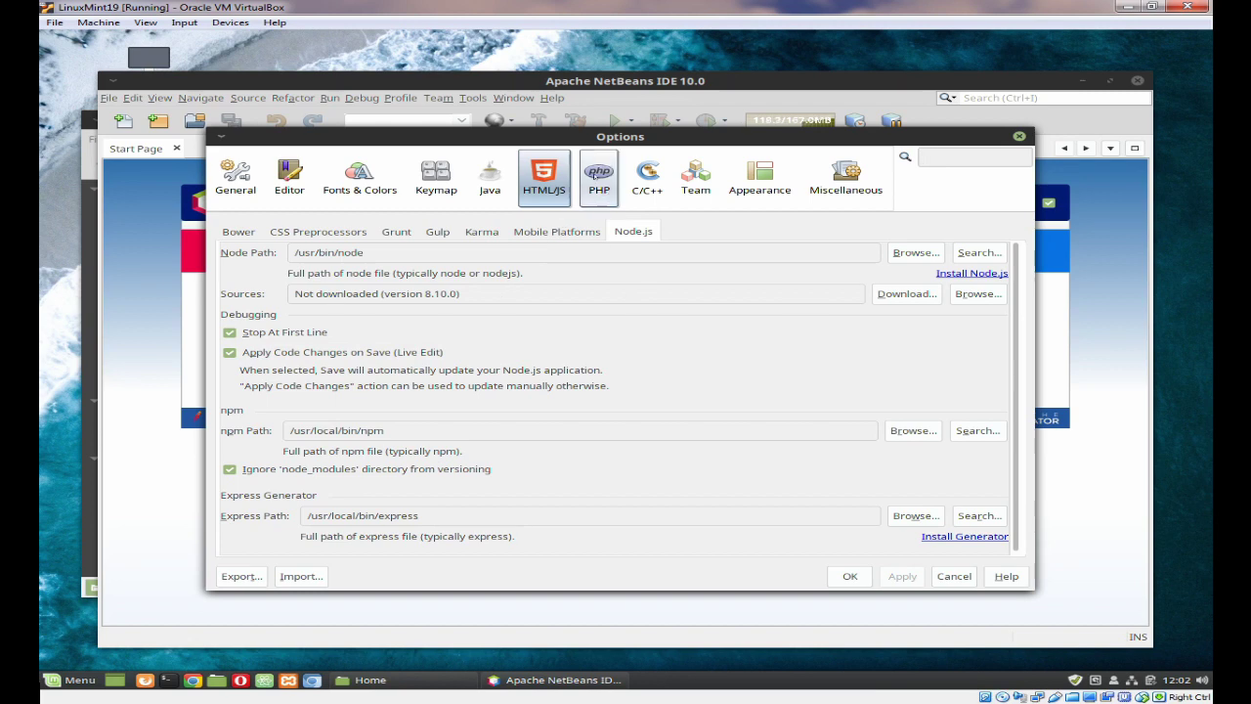
Review the Appearance Look and Feel settings and the Miscellaneous options, then accept and close the Options dialog
left_click(761, 175)
left_click(401, 233)
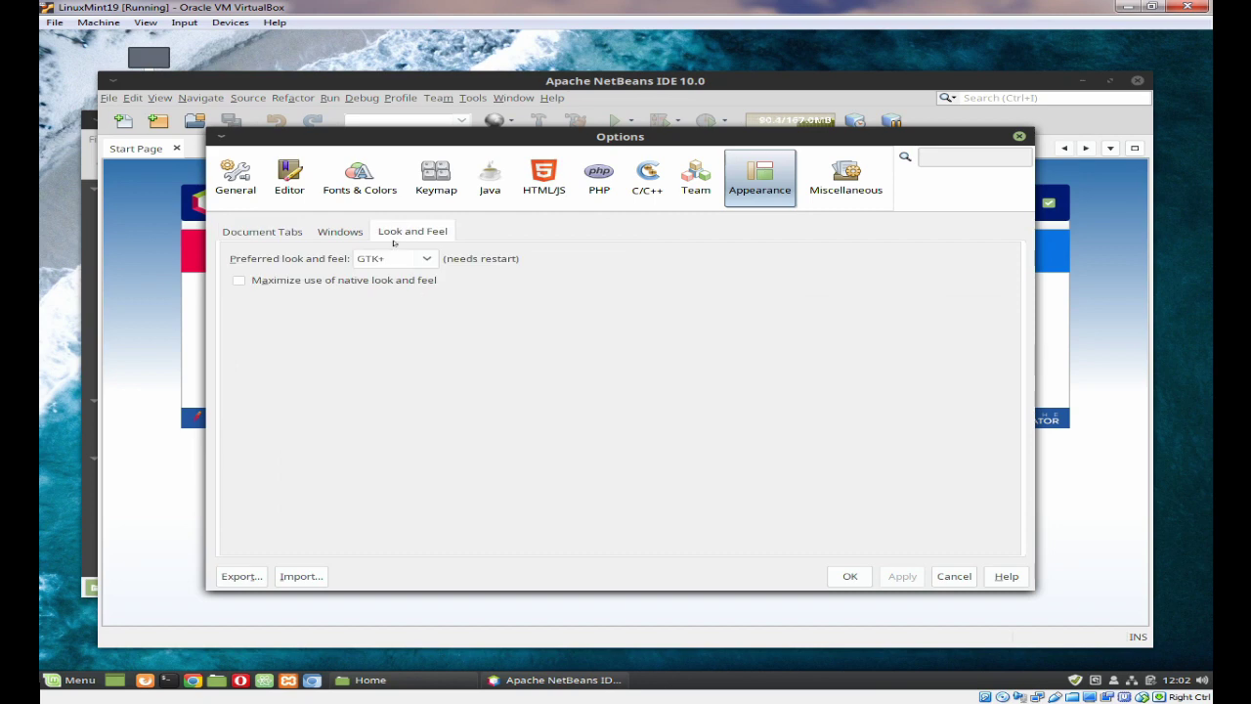
left_click(837, 192)
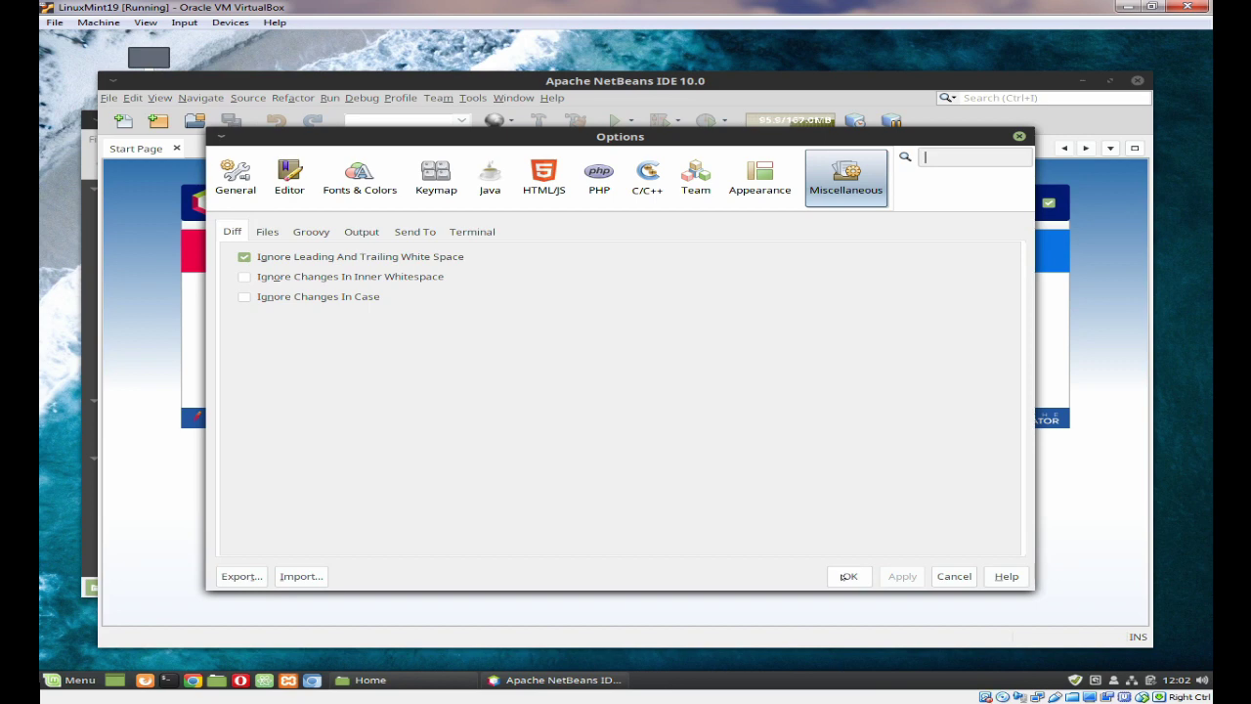
left_click(842, 576)
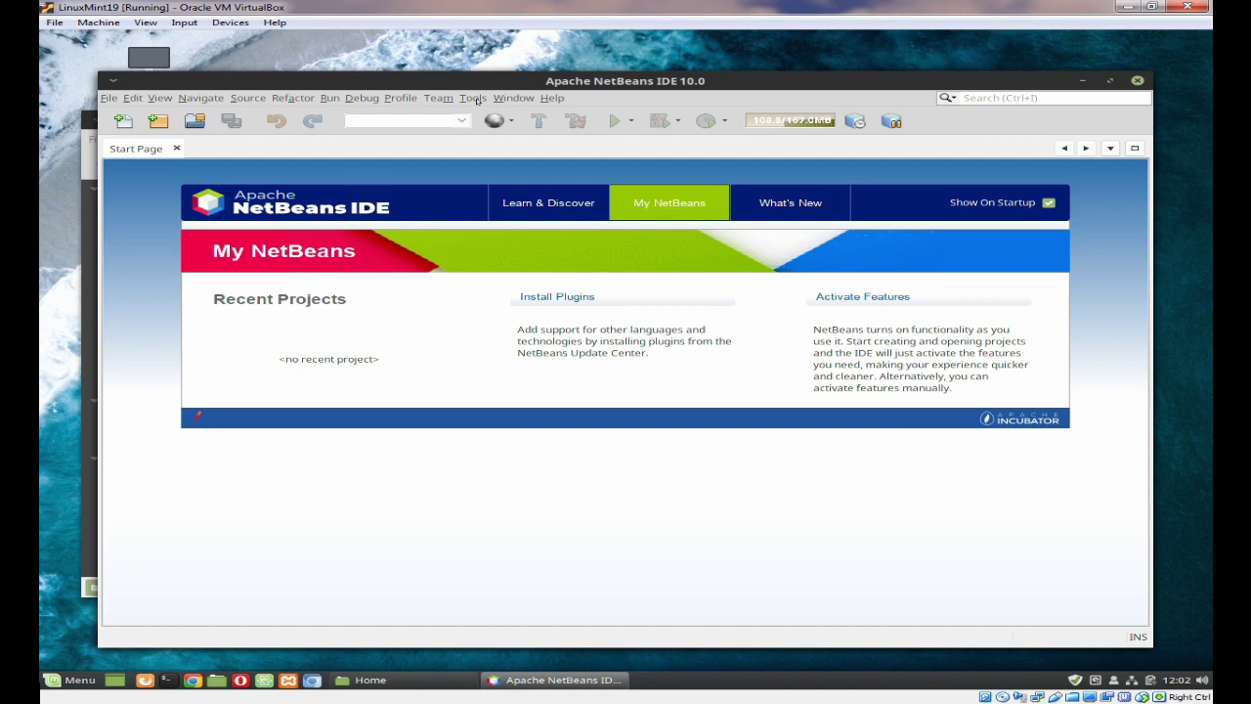
Examine the installed plugins in detail, sorted by name, including Oracle JS Parser Implementation, and look over the available plugins
left_click(473, 98)
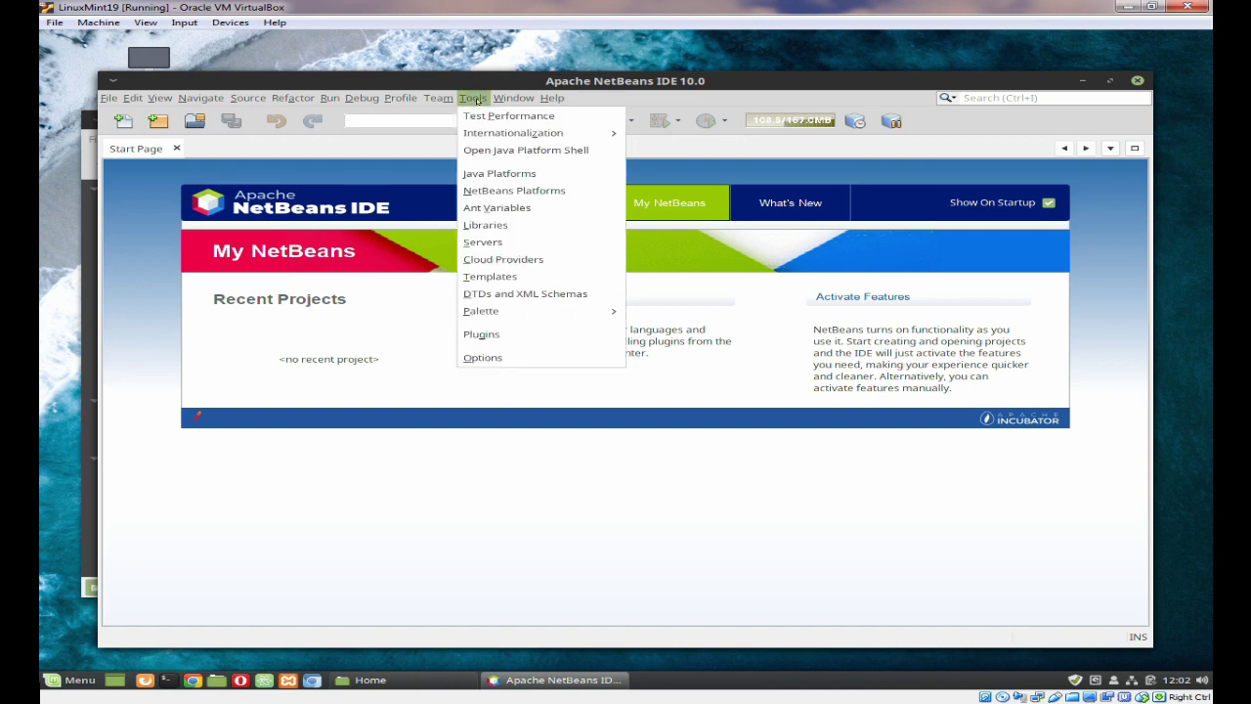
left_click(488, 333)
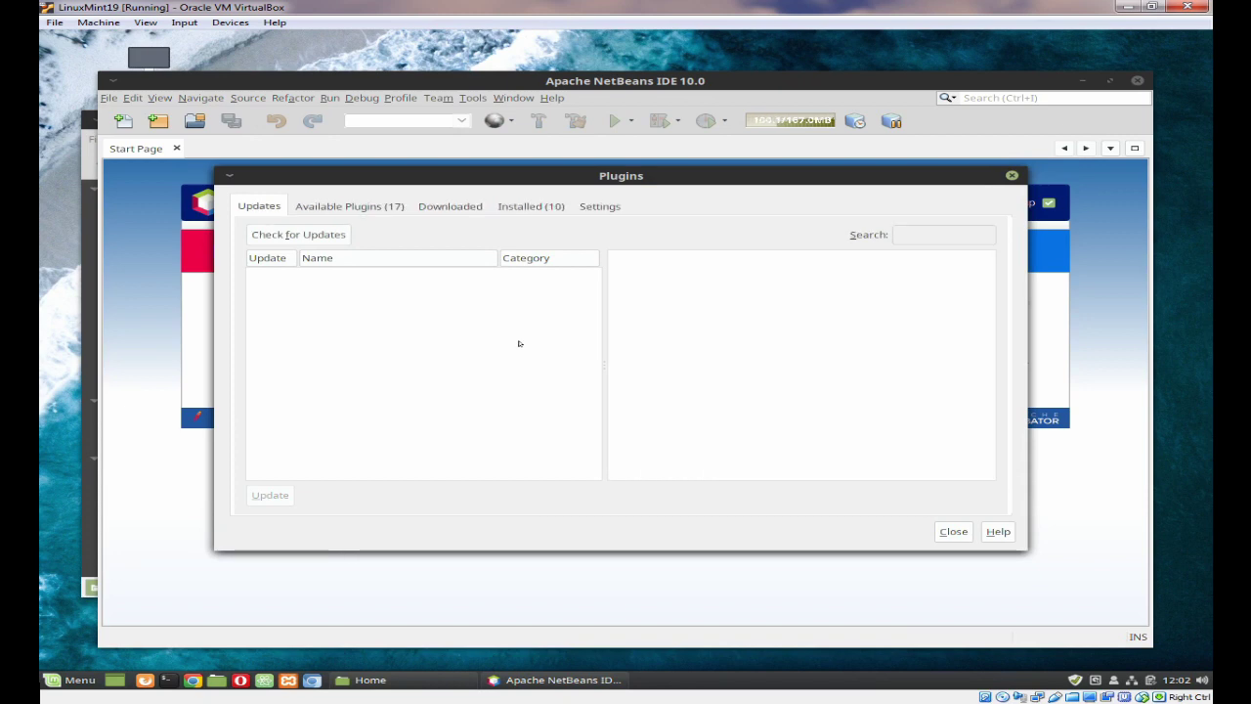
left_click(528, 207)
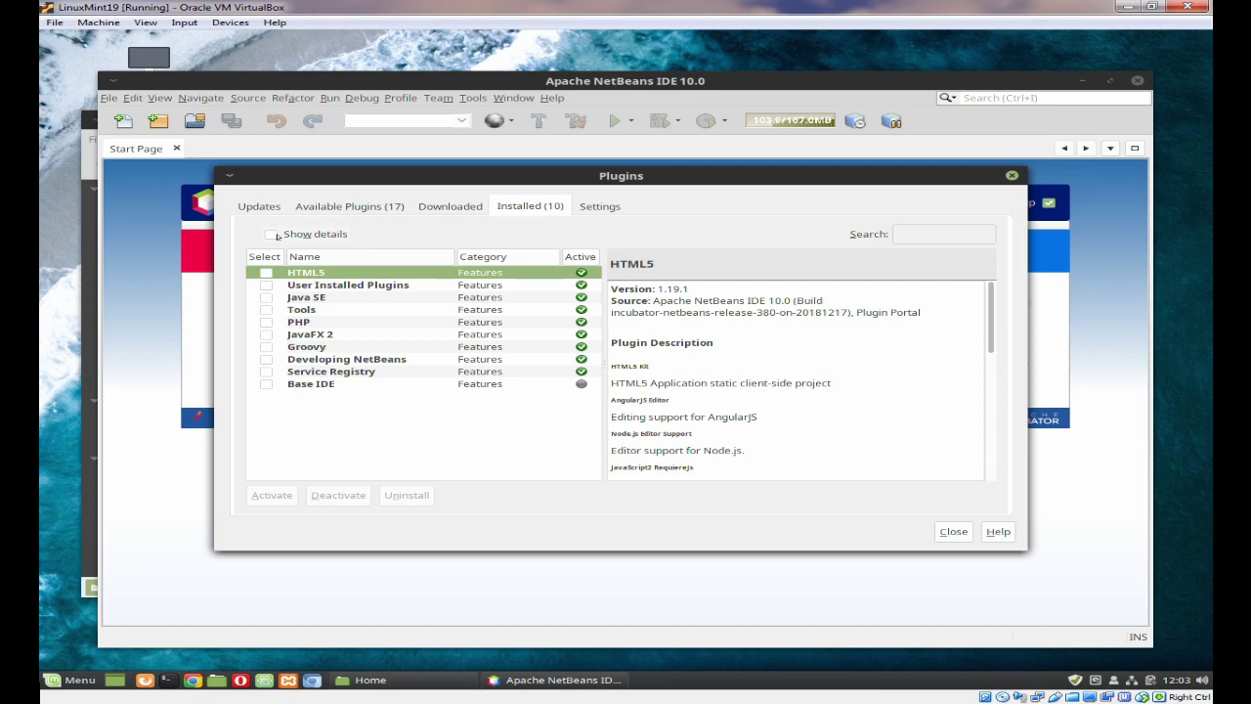
left_click(270, 234)
left_click(355, 258)
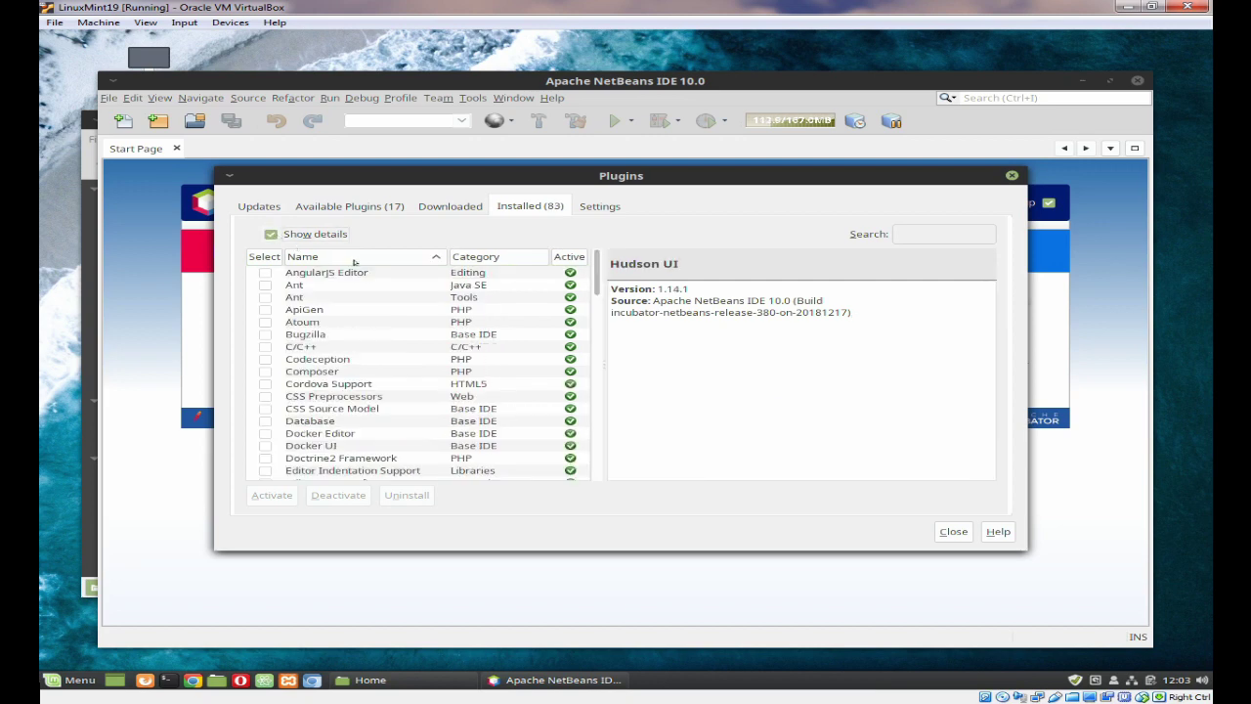
left_click_drag(594, 284, 590, 423)
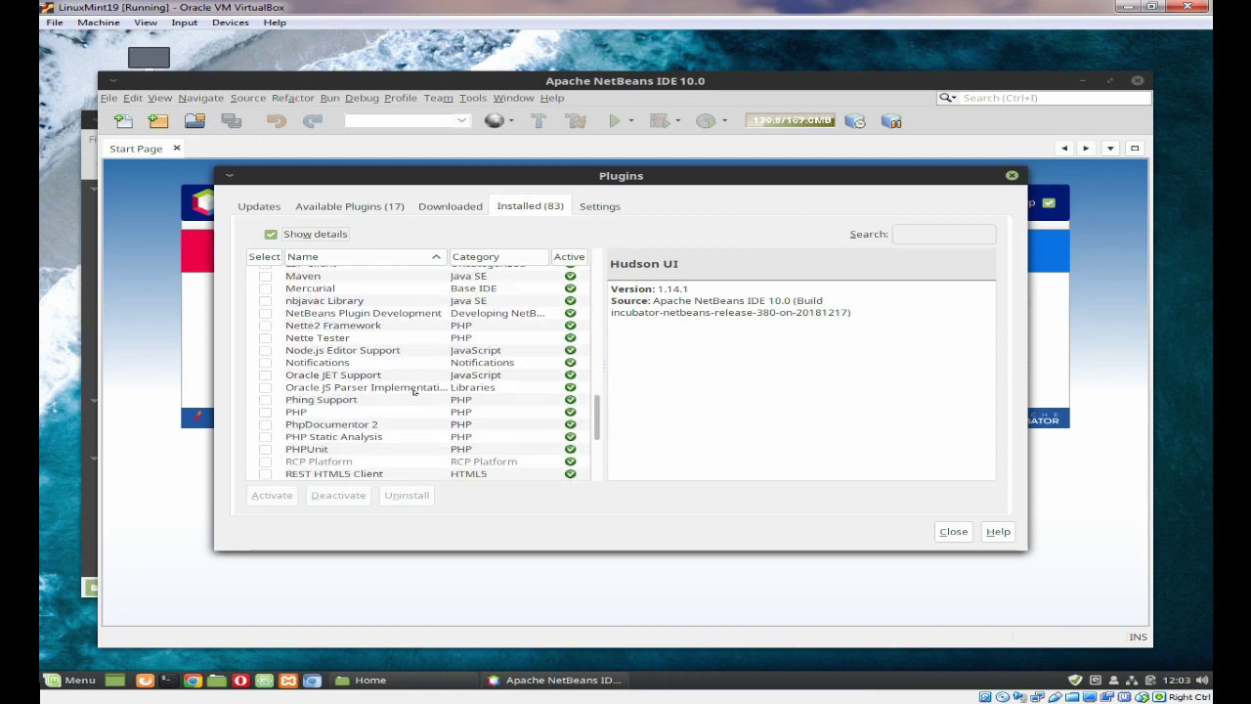
left_click(415, 389)
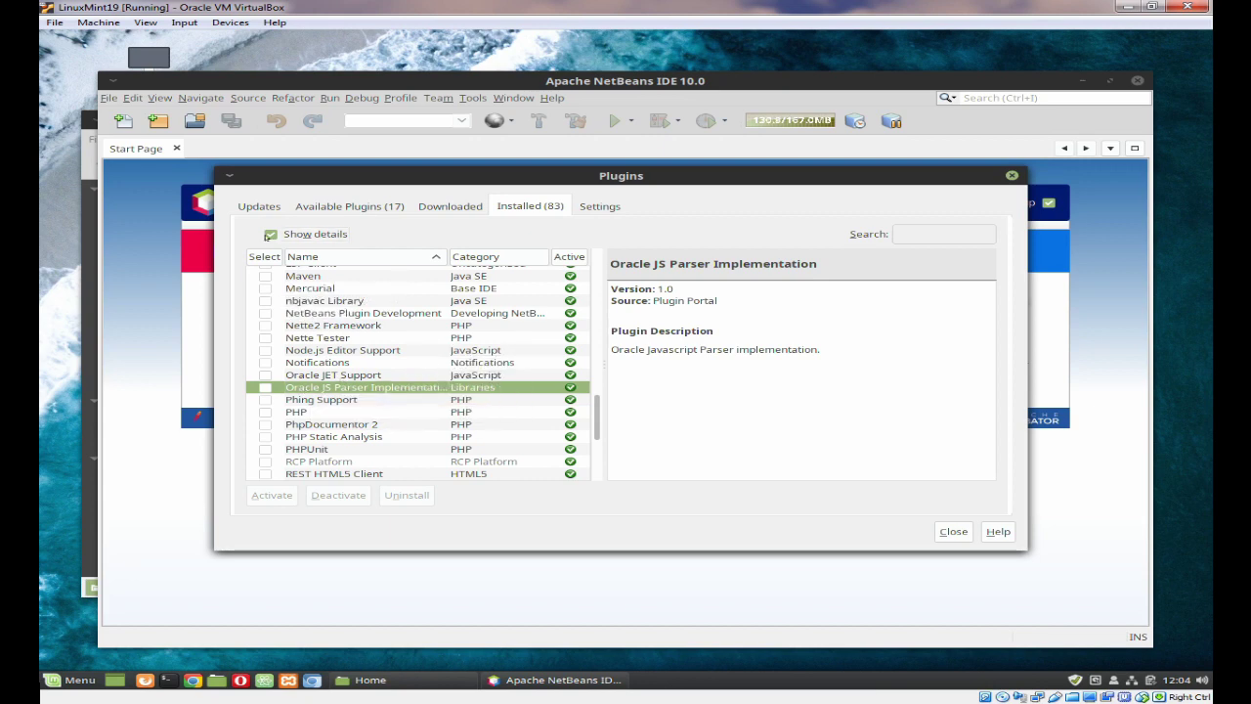
left_click(271, 235)
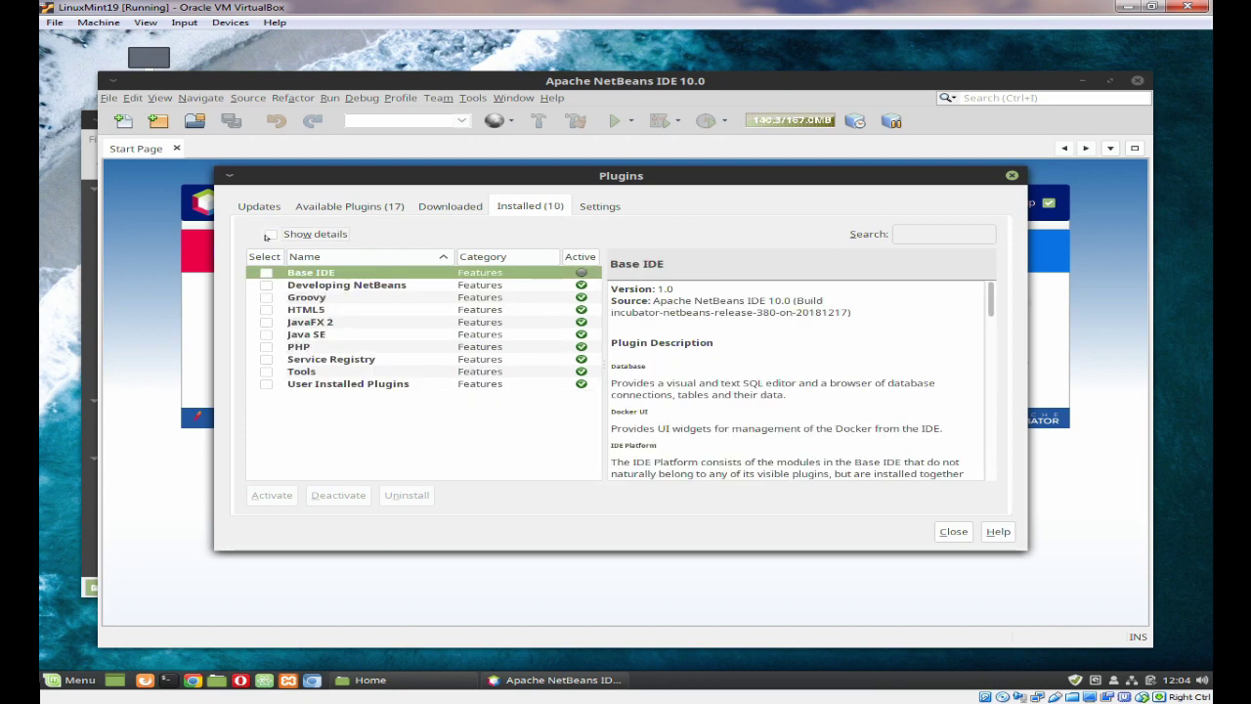
left_click(340, 207)
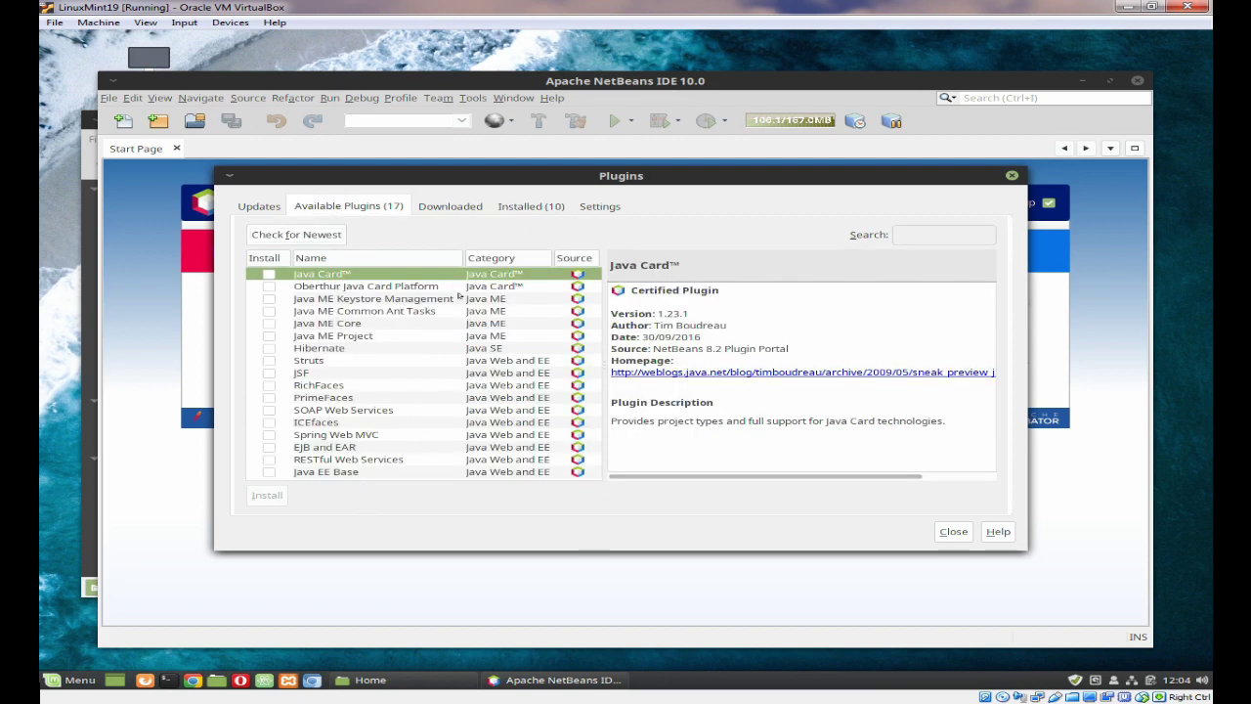
Add all six .nbm files, from it-sal-phpmanual to netbeans-color-codes-preview-0.7.0, from the Downloads/Plugins folder as downloaded plugins
left_click(434, 208)
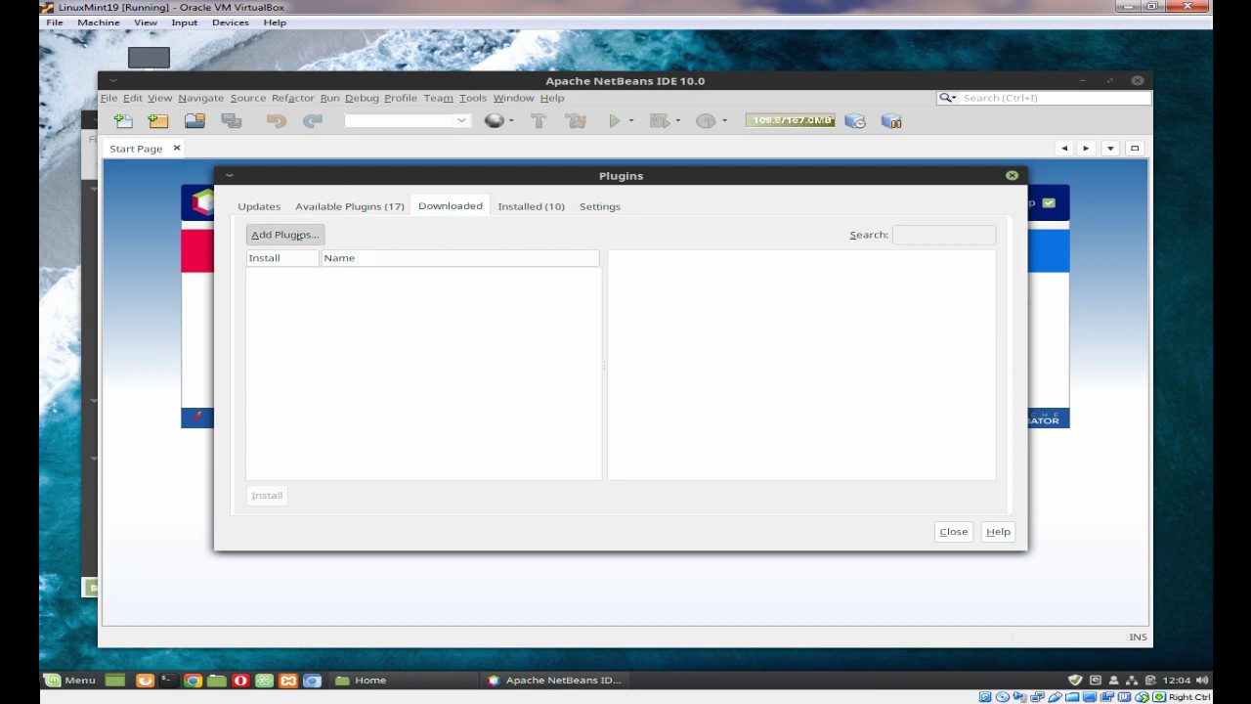
left_click(298, 236)
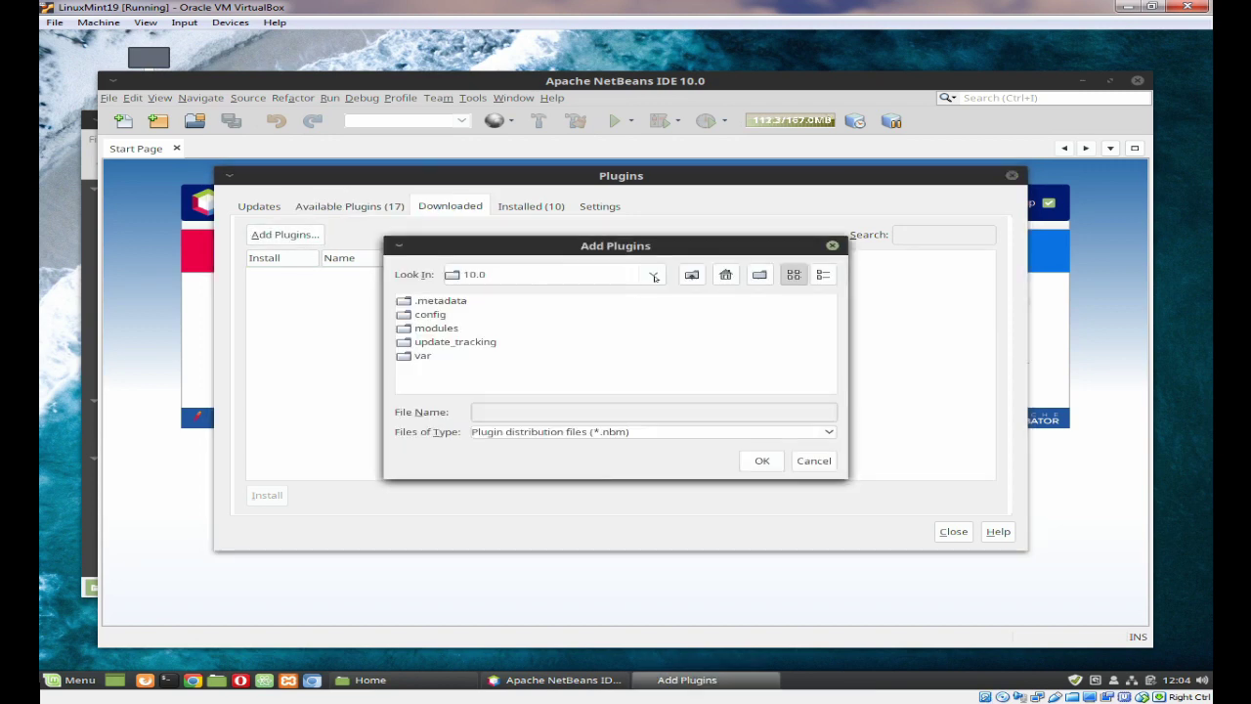
left_click(691, 274)
left_click(691, 275)
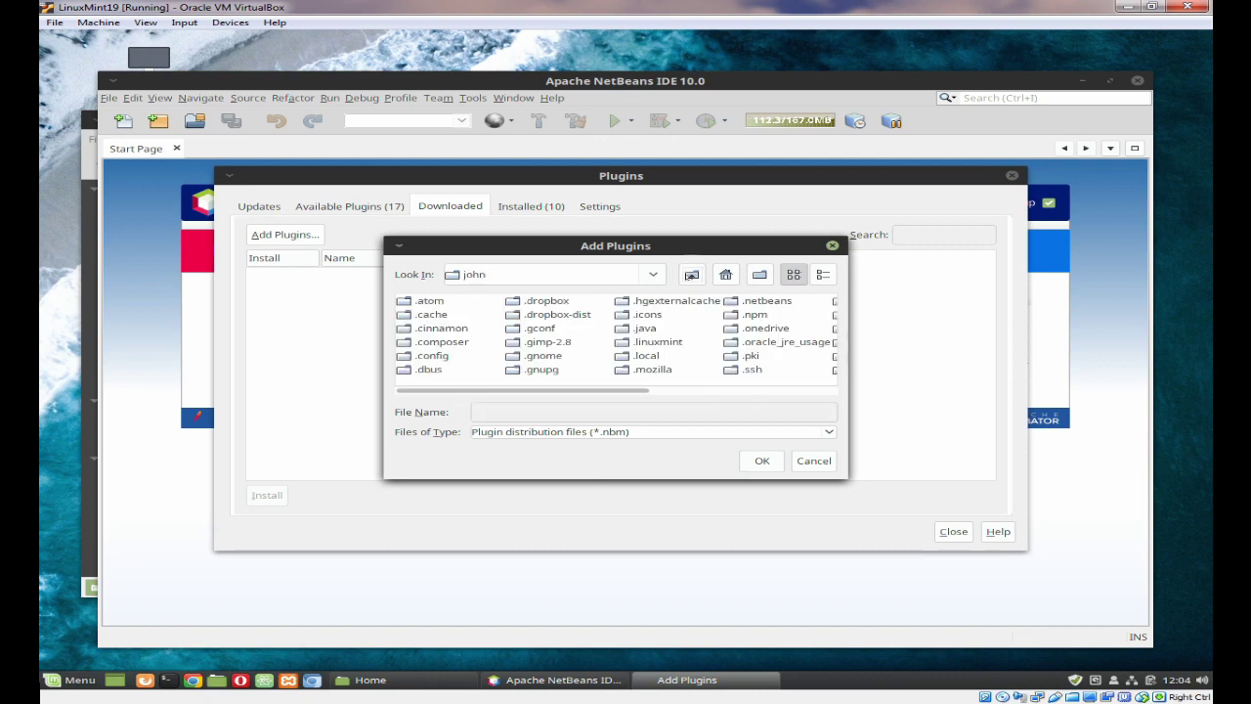
left_click(710, 391)
double_click(553, 369)
left_click(426, 316)
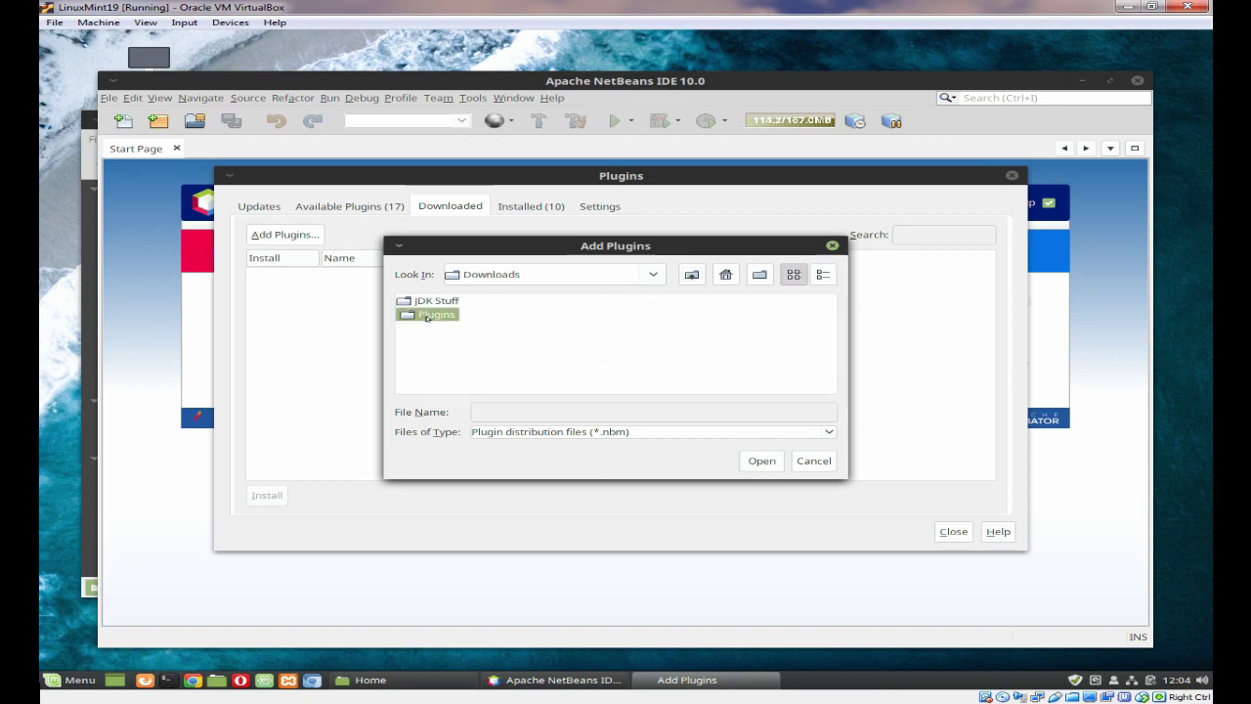
double_click(426, 315)
left_click(512, 302)
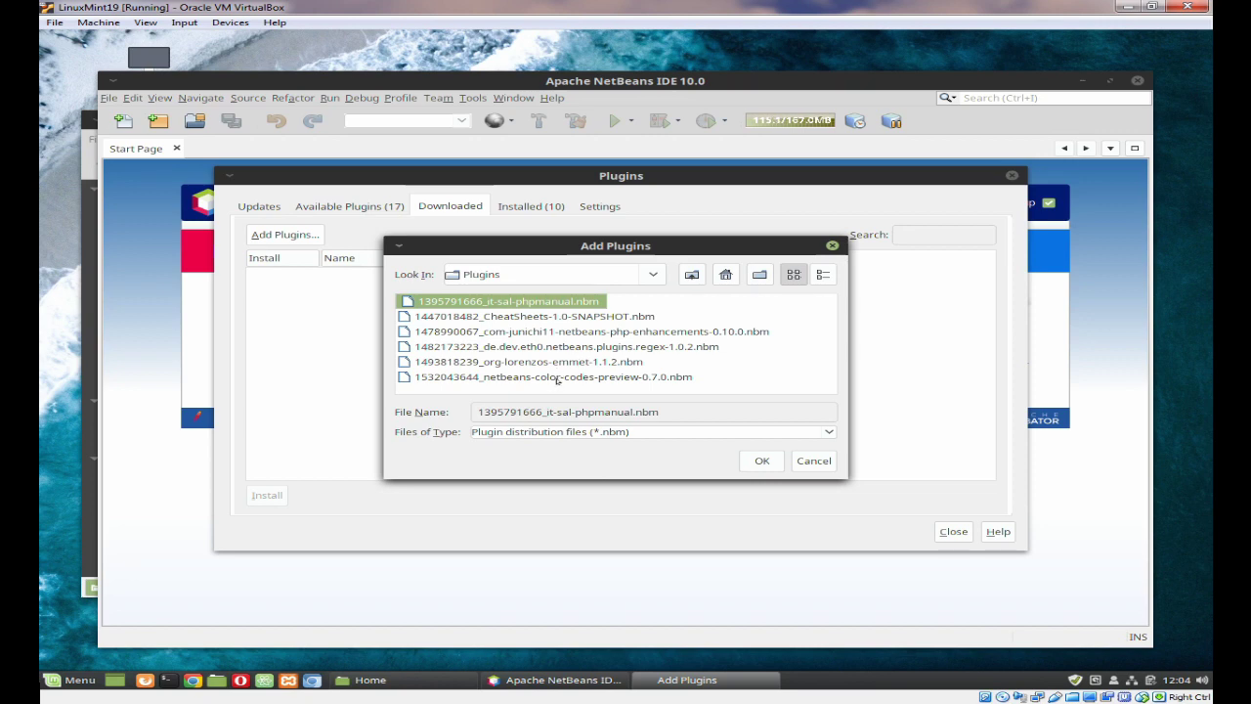
left_click(557, 377, "shift")
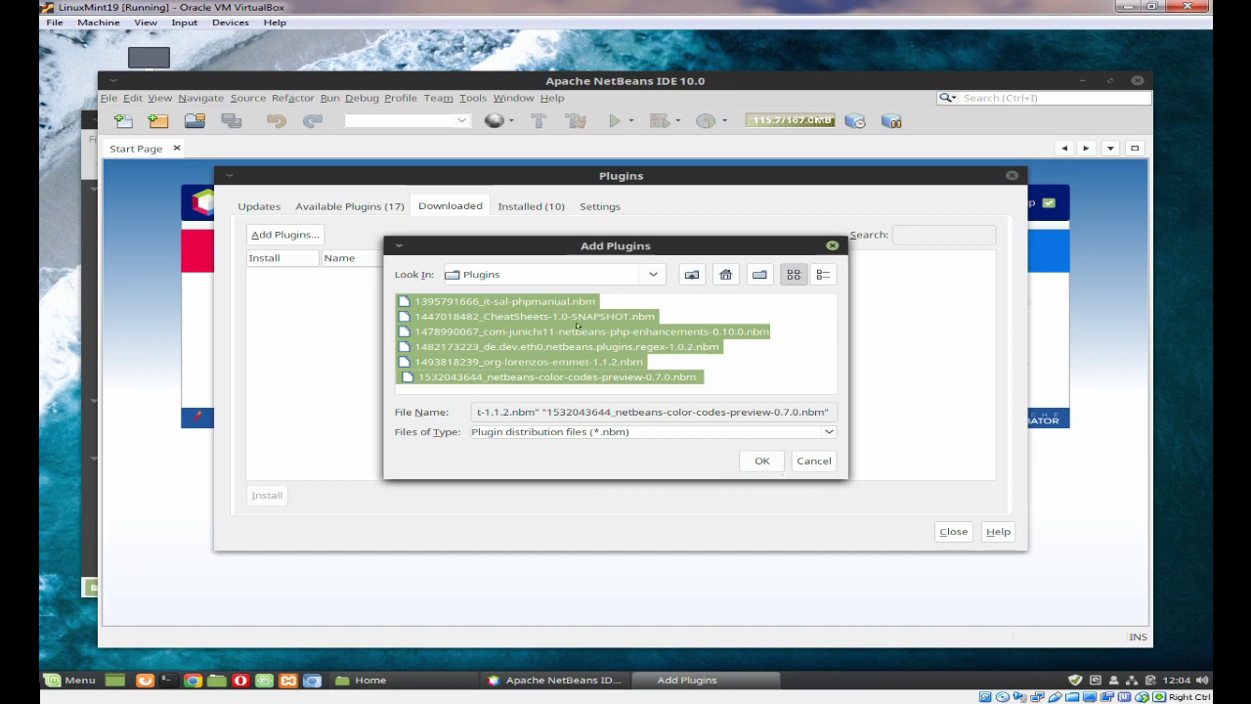
left_click(760, 460)
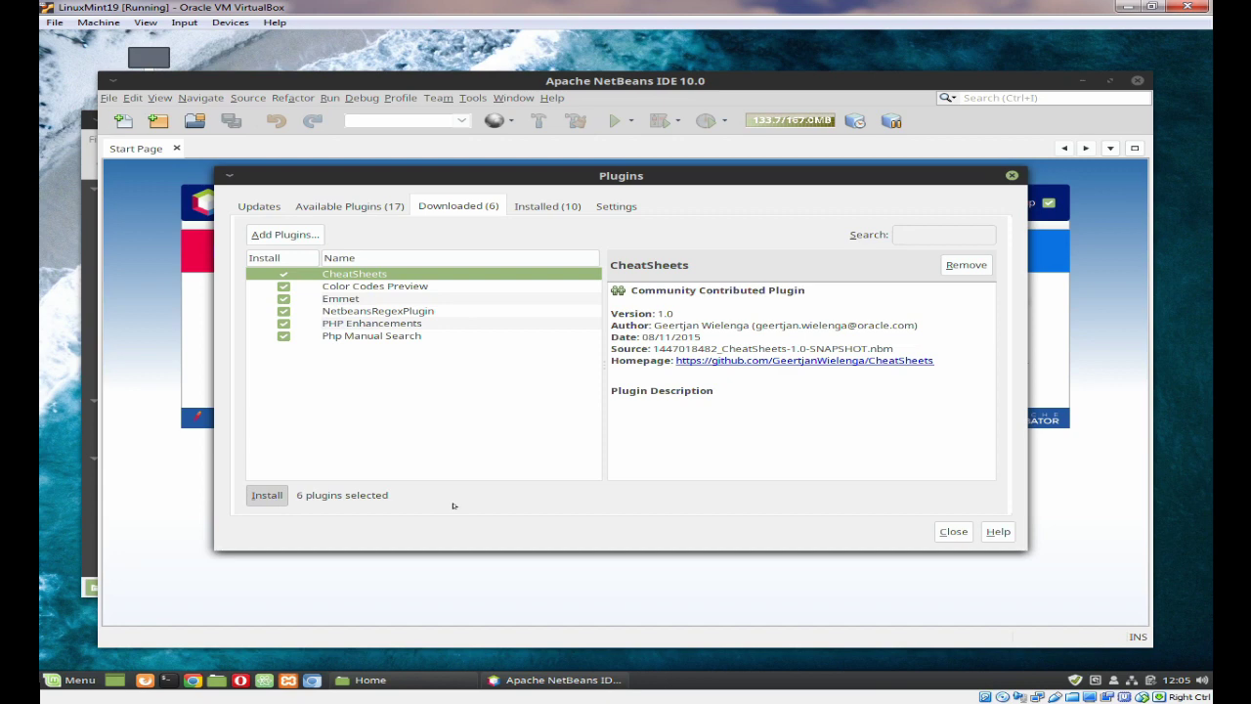
Install the six downloaded plugins, accepting the license agreements and self-signed certificates, and restart the IDE immediately
left_click(725, 504)
left_click(485, 476)
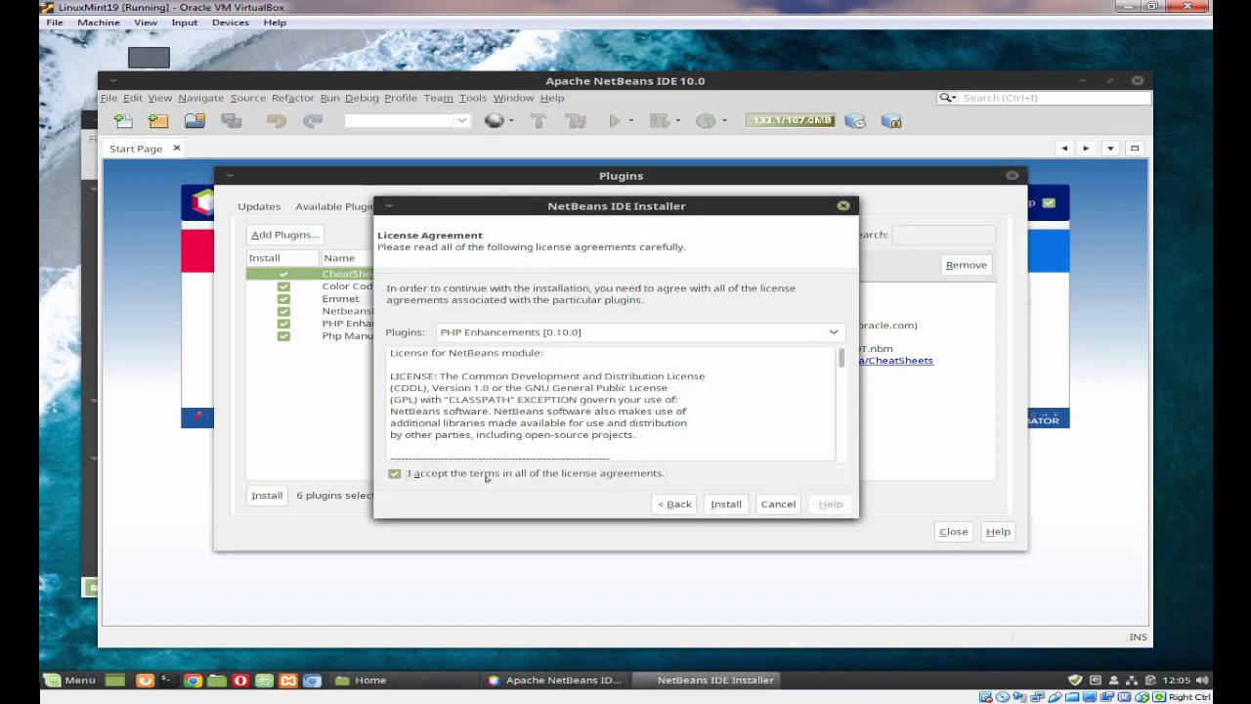
left_click(725, 503)
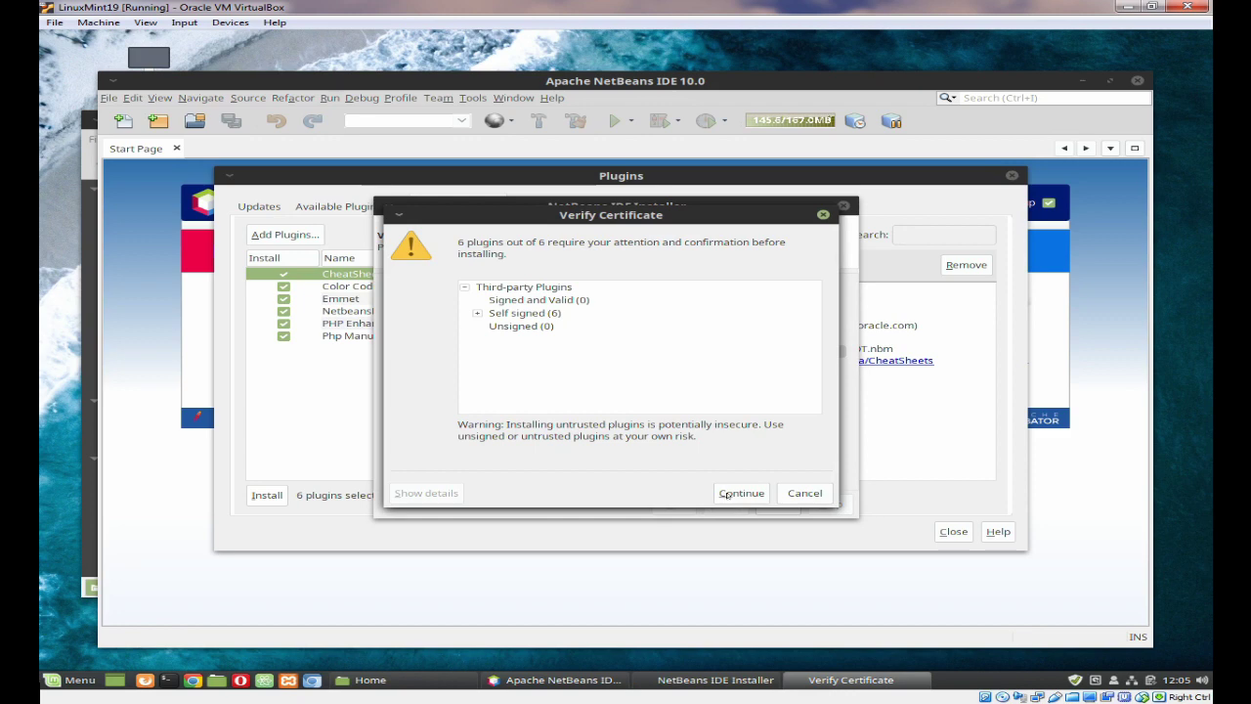
left_click(724, 495)
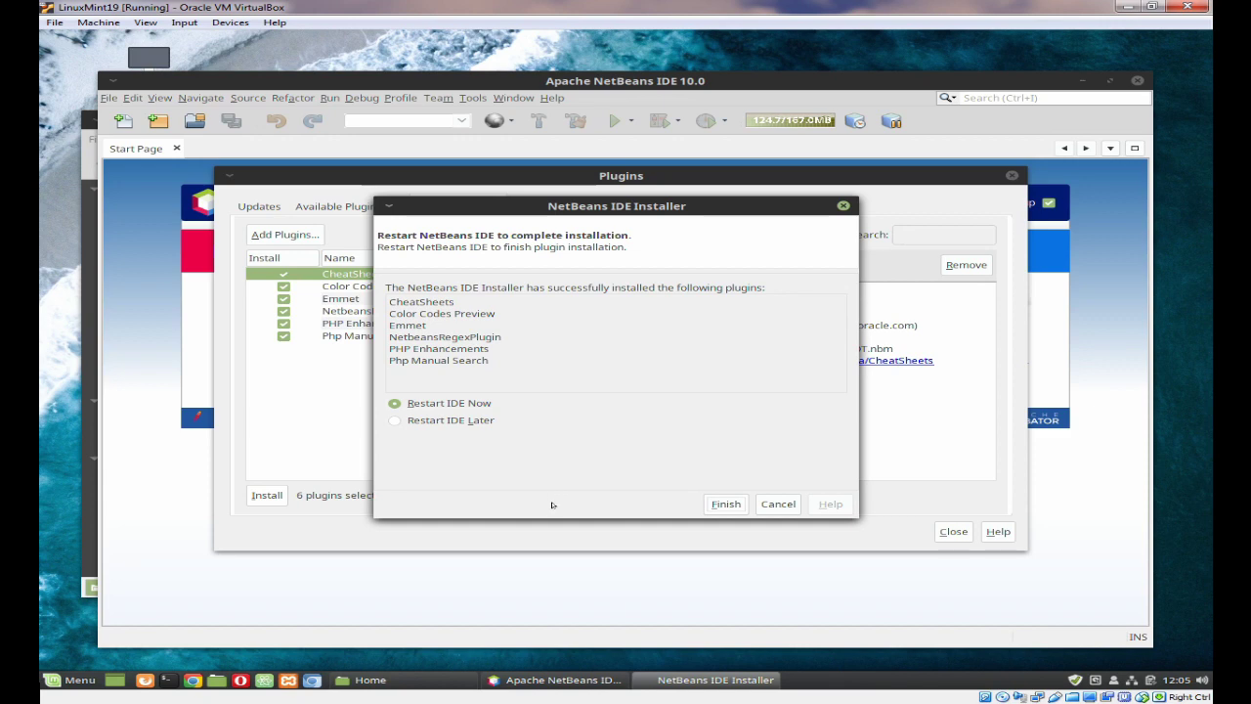
left_click(726, 503)
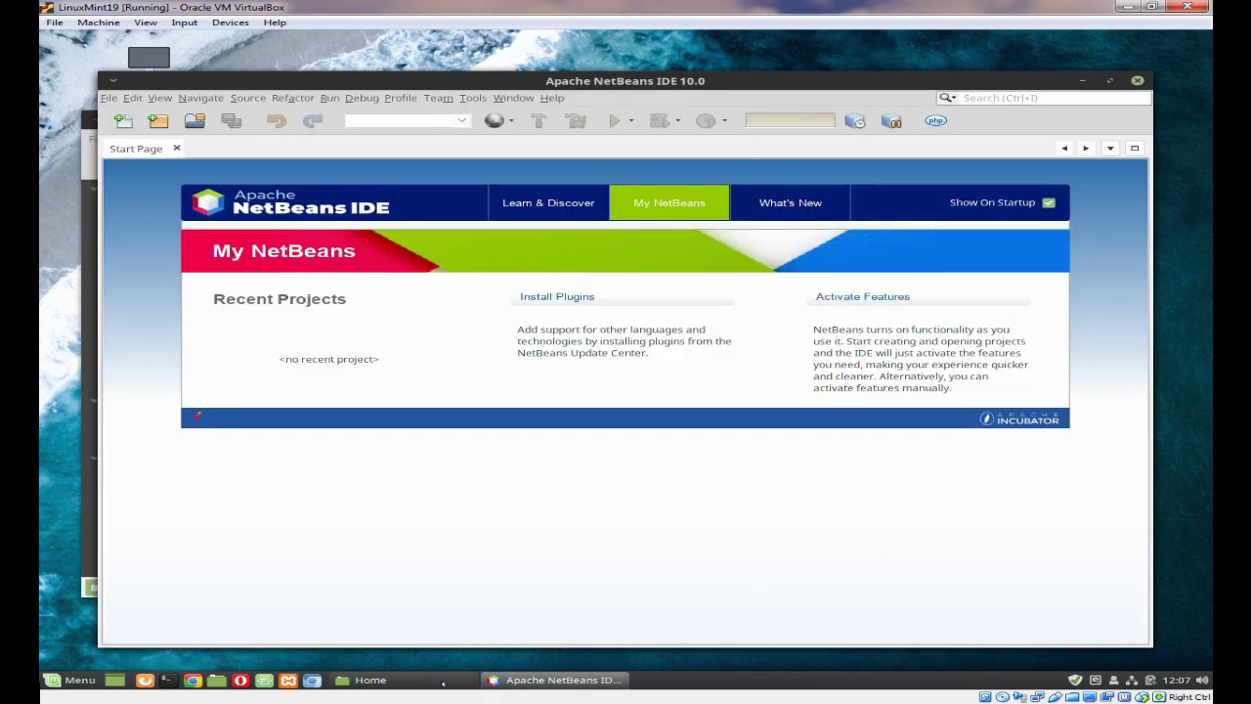
Switch to the Home folder in the file manager and open netbeans.conf from netbeans_10.0/etc
left_click(429, 681)
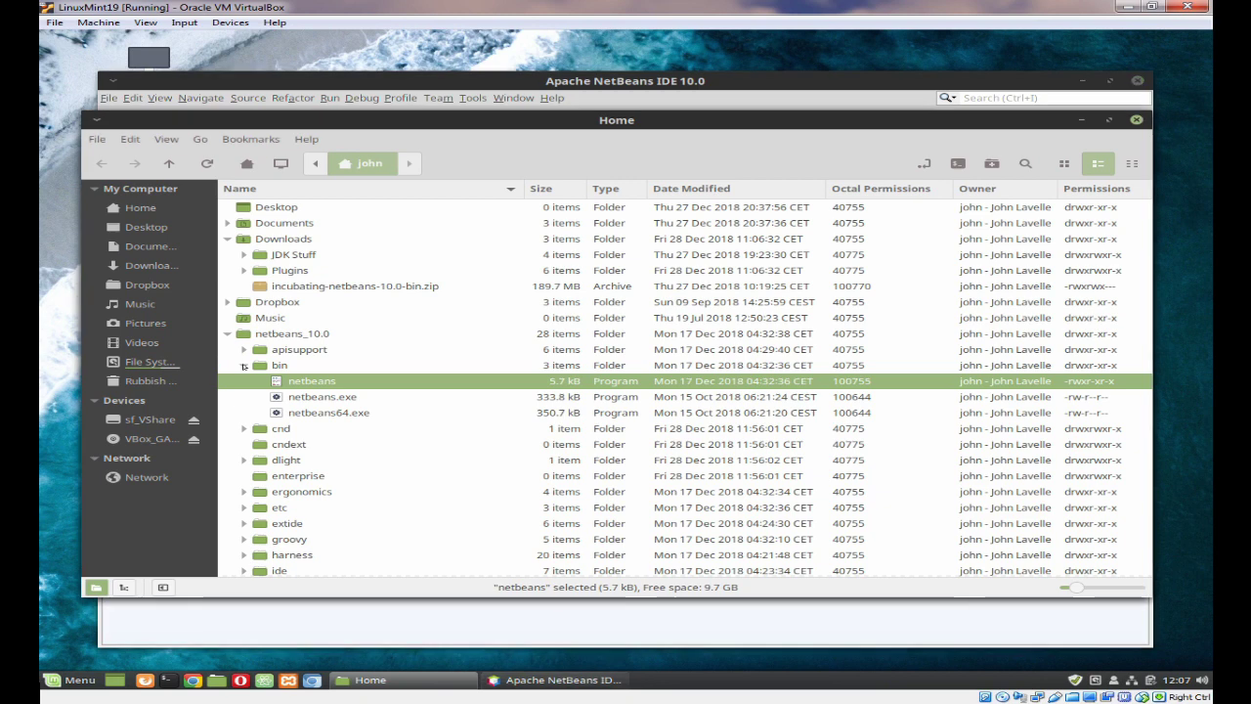
left_click(243, 365)
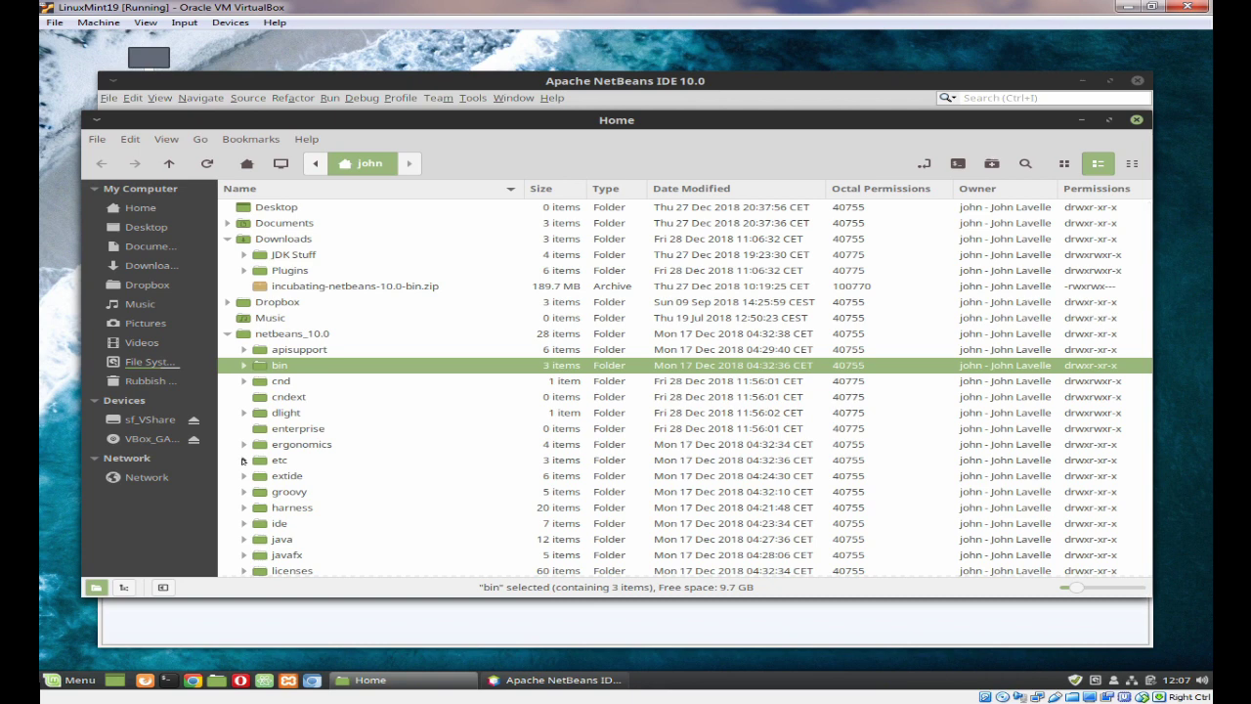
left_click(243, 461)
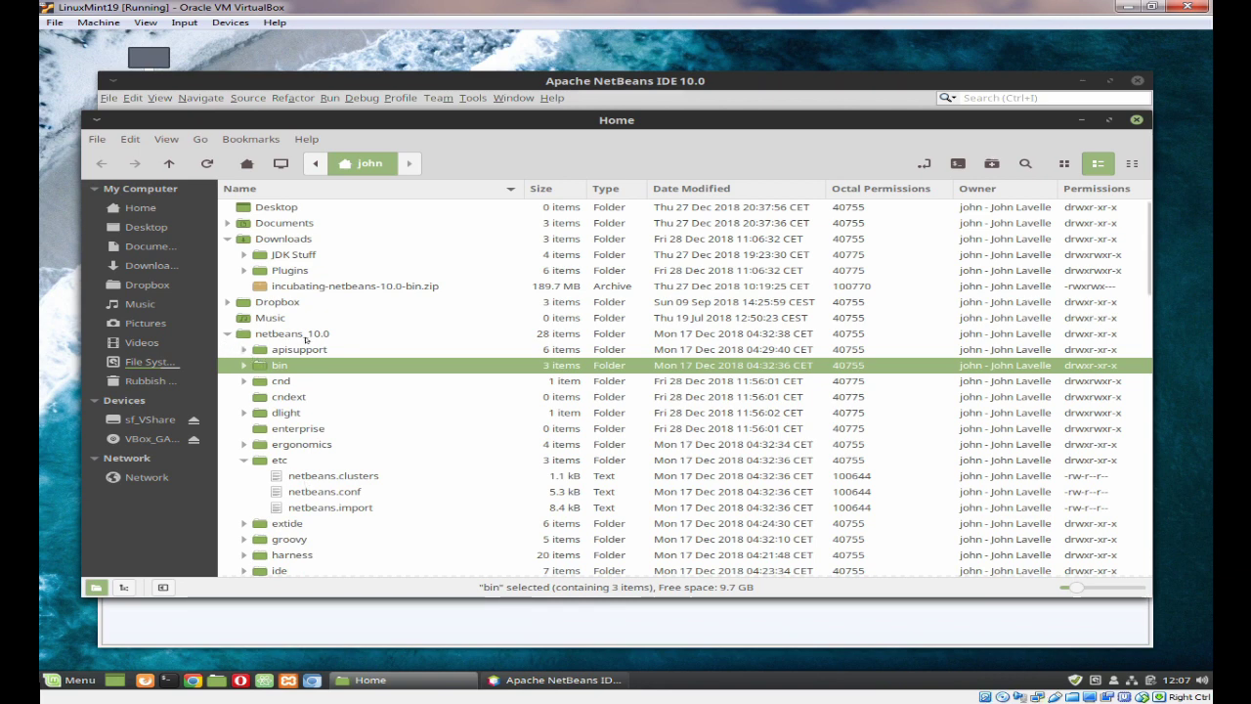
double_click(326, 492)
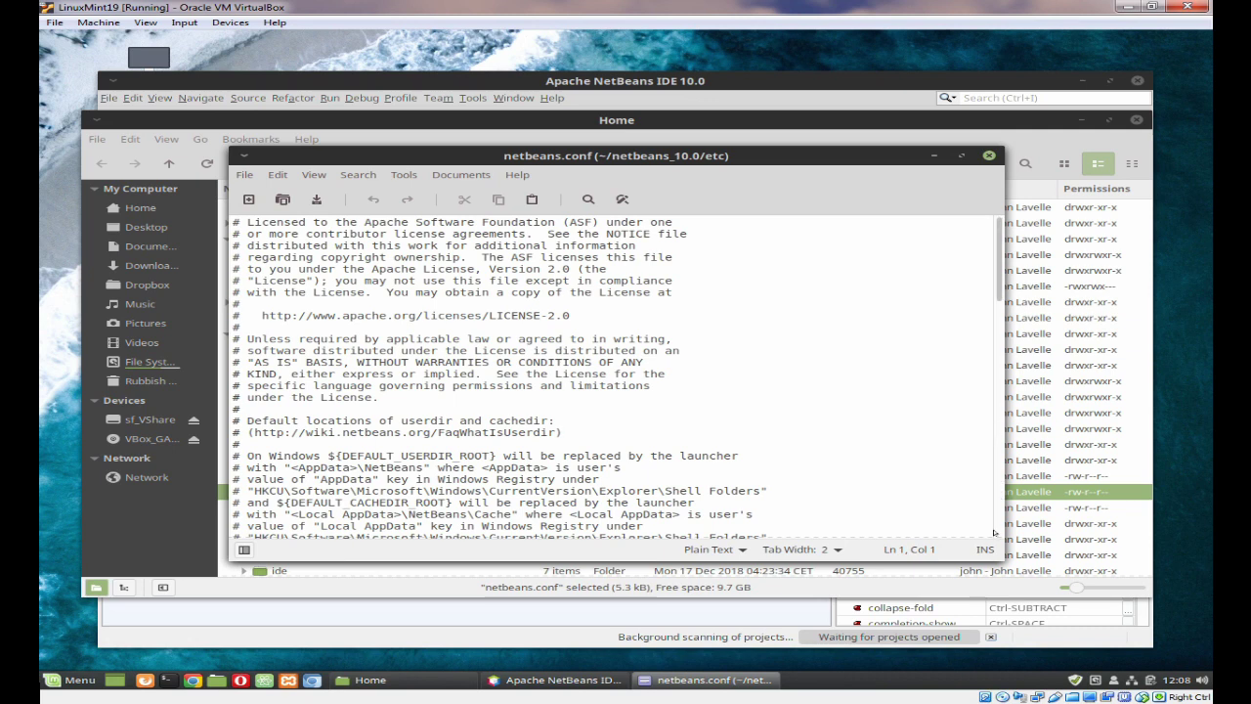
Examine the commented netbeans_jdkhome line and its JDK path placeholder in netbeans.conf, and close the file without changes
scroll(994, 532, "down", 15)
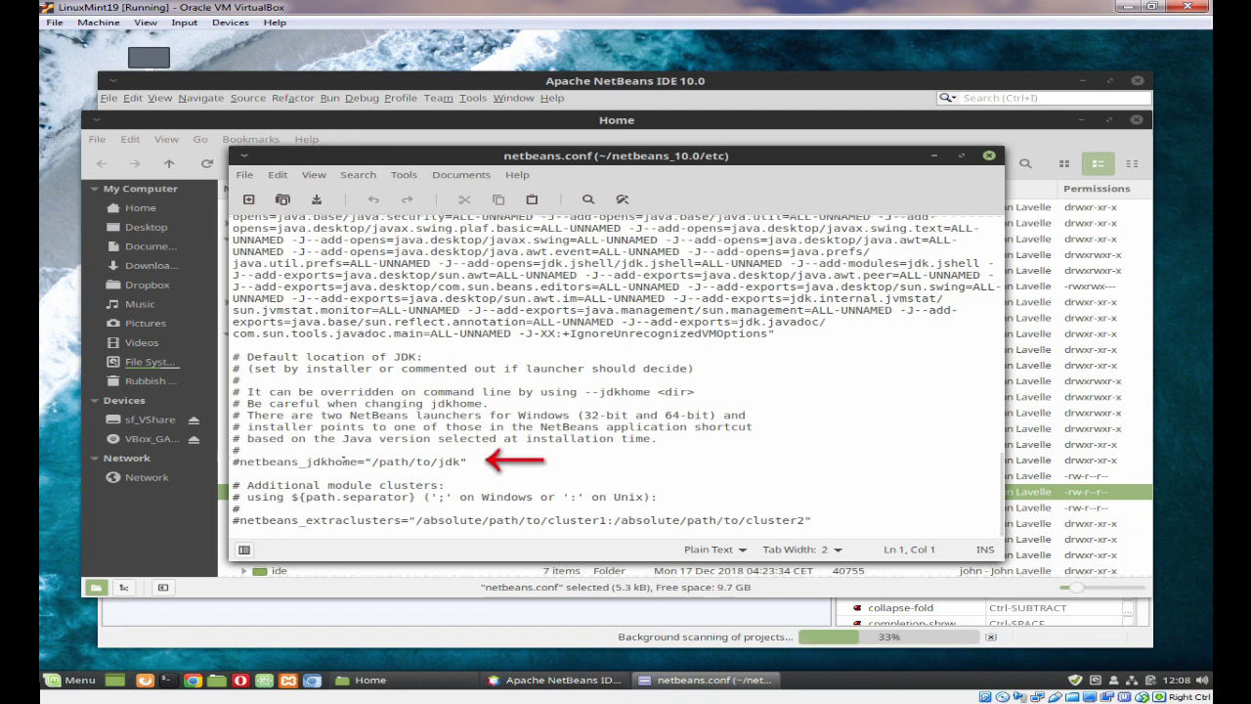
left_click_drag(239, 461, 461, 457)
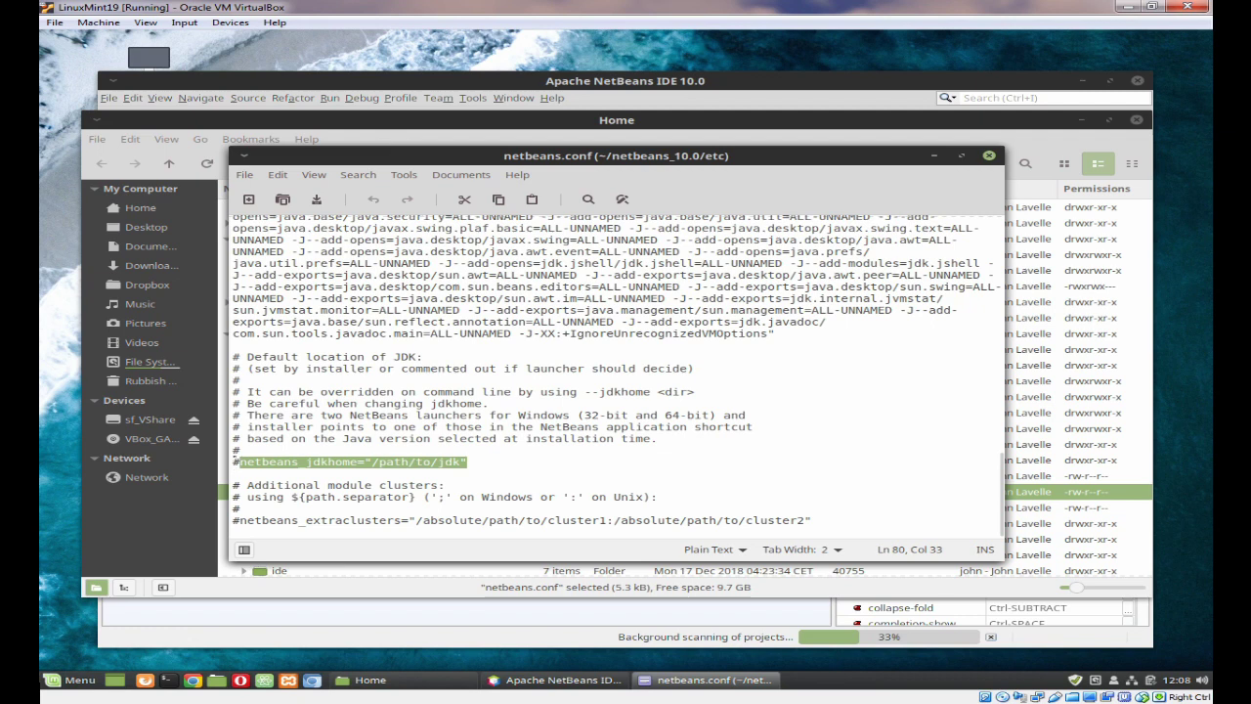
key("Down")
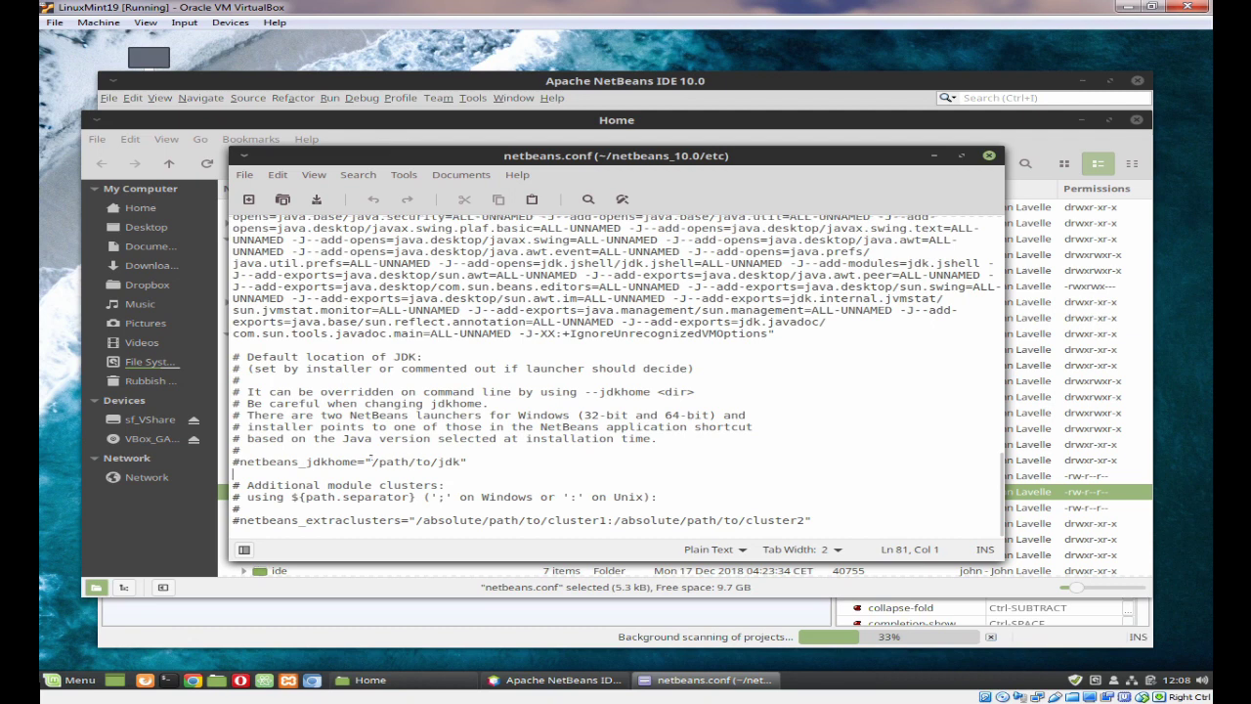
left_click_drag(460, 461, 378, 461)
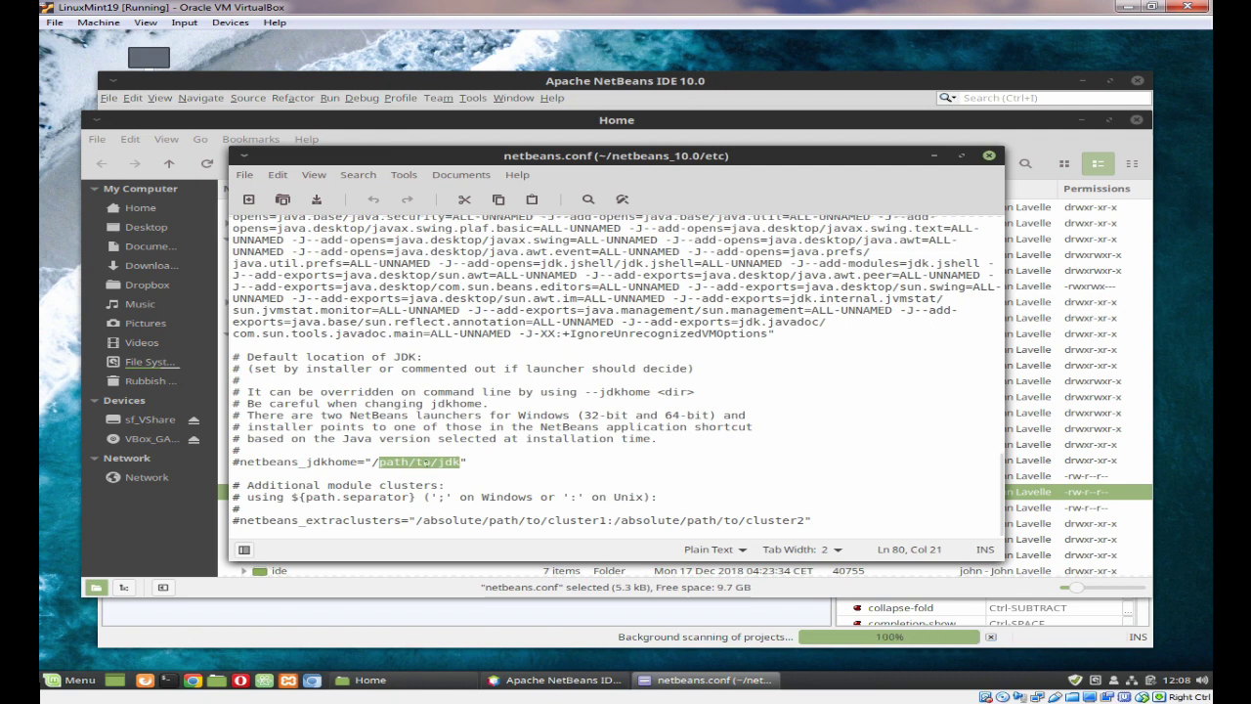
key("End")
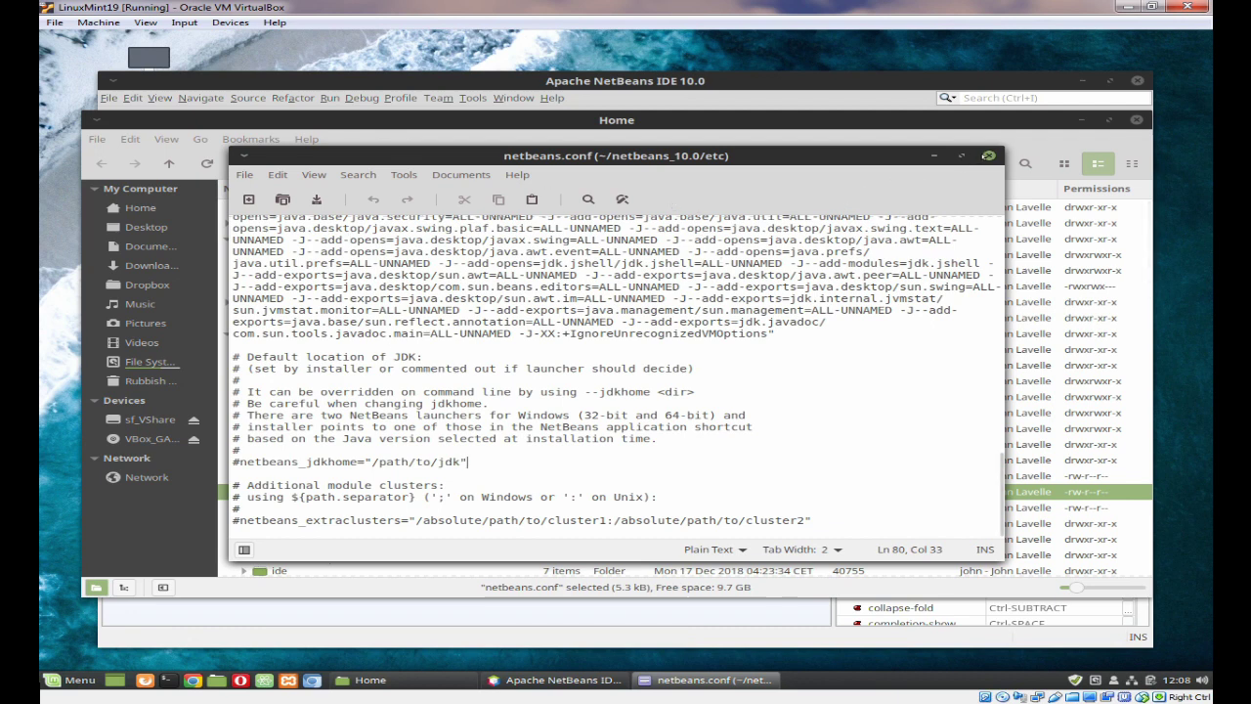
left_click(988, 156)
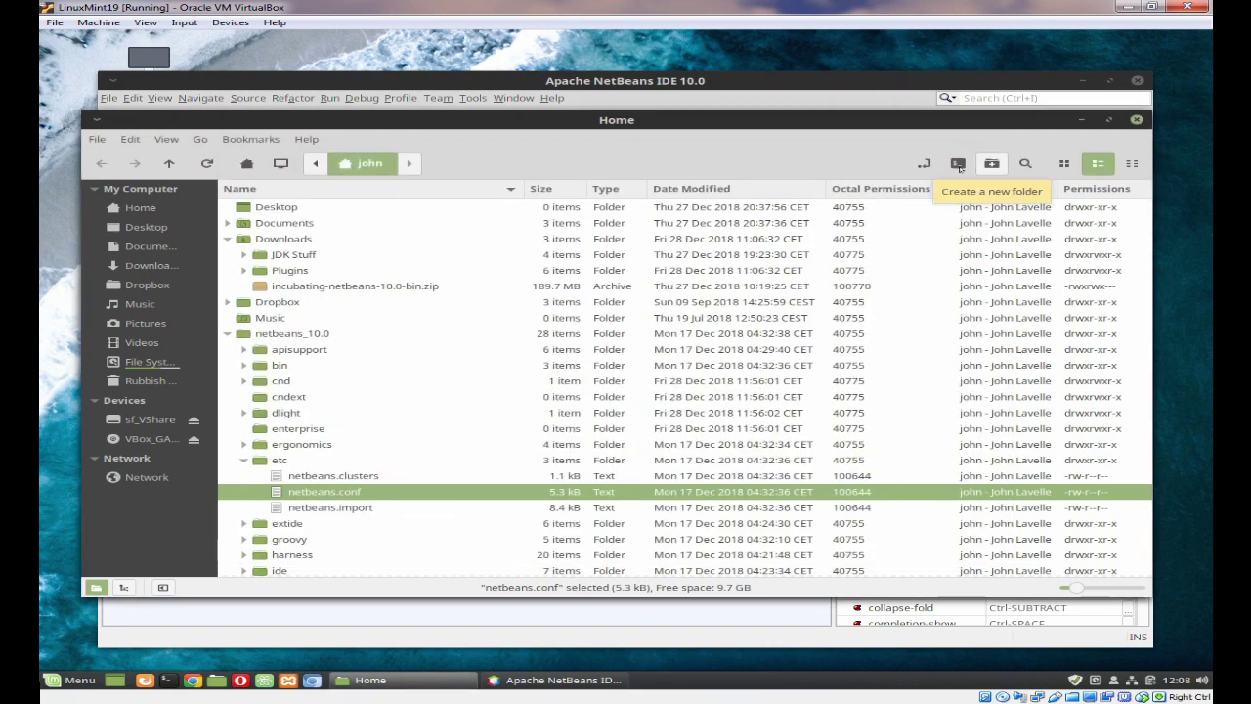
Return to the NetBeans IDE window, list the PHP code templates, and widen the Expands To column to read their contents
left_click(750, 81)
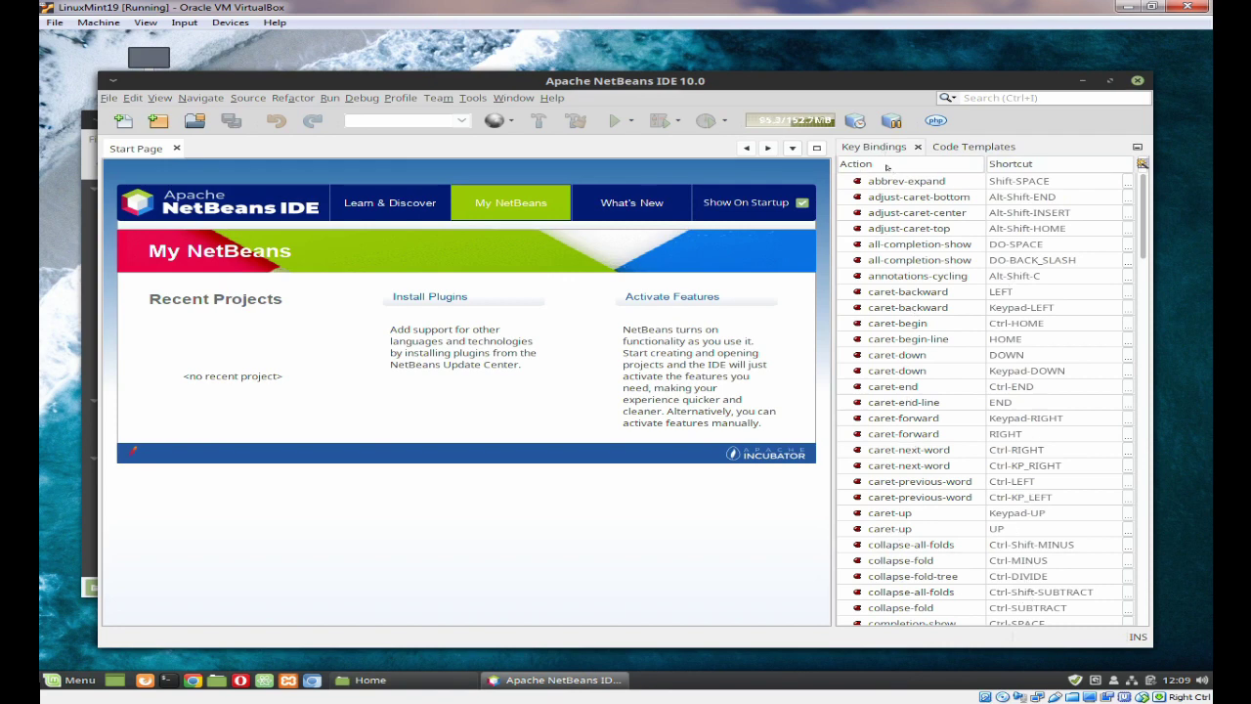
left_click(956, 147)
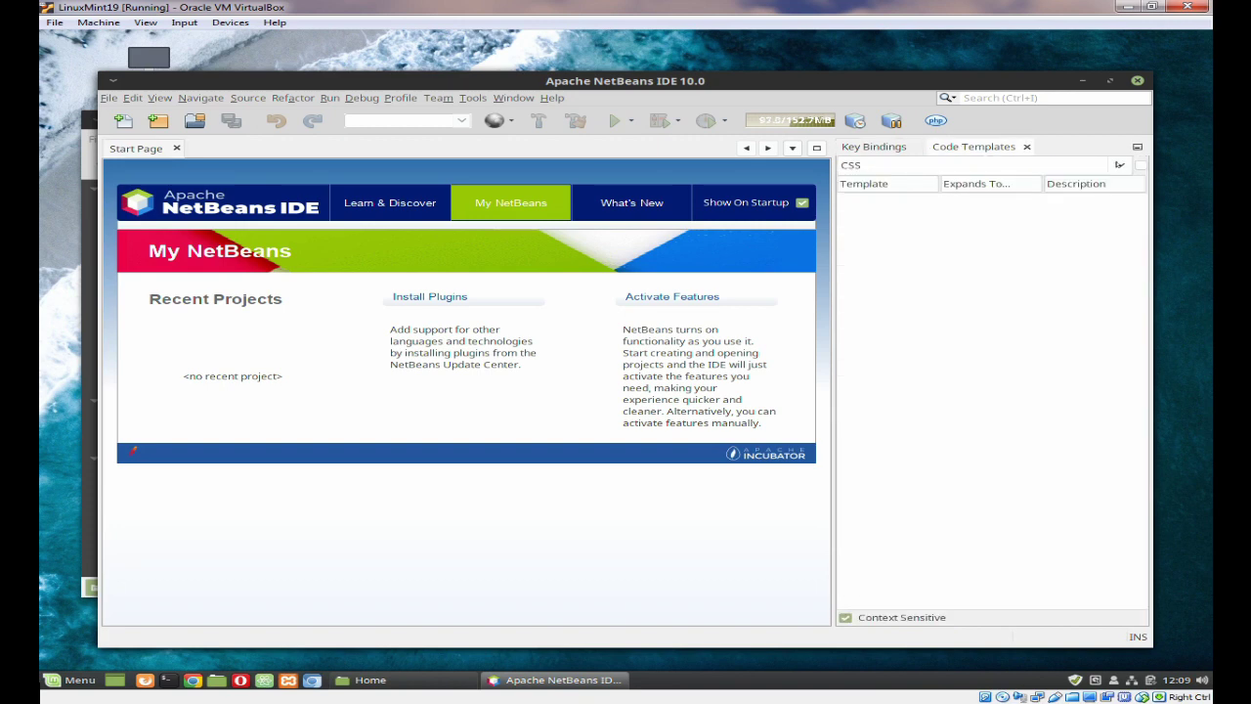
left_click(1121, 165)
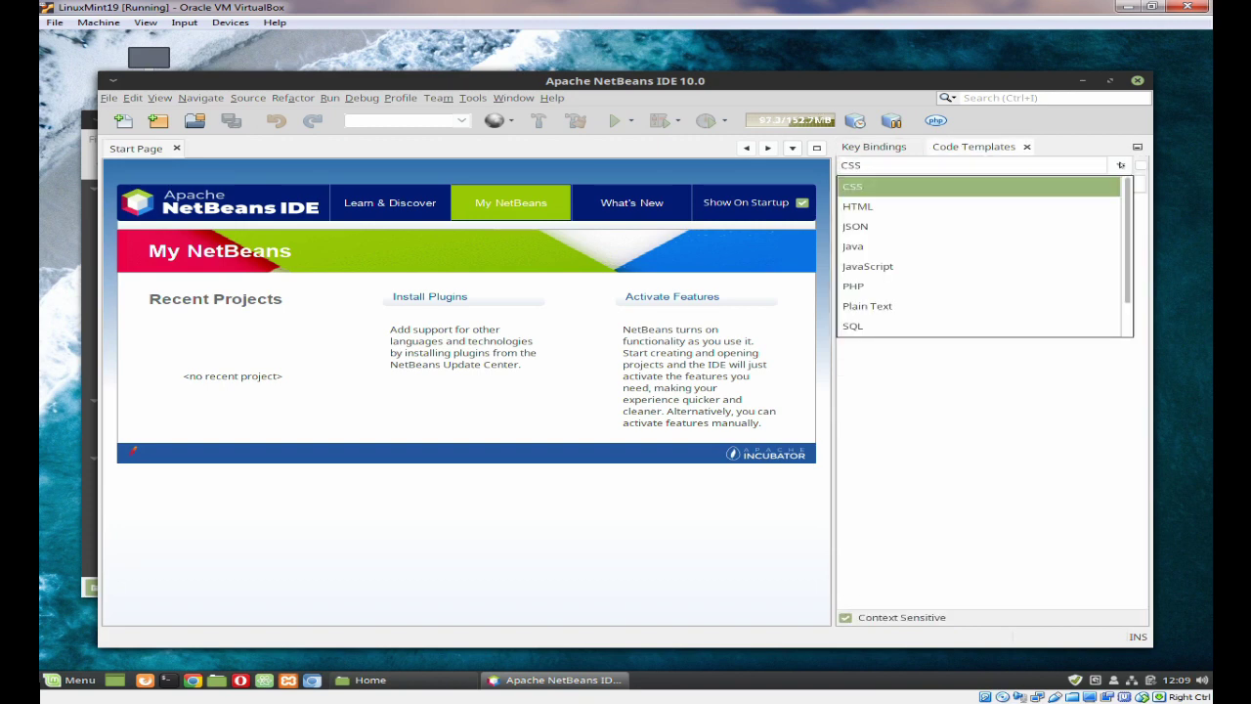
left_click(1036, 285)
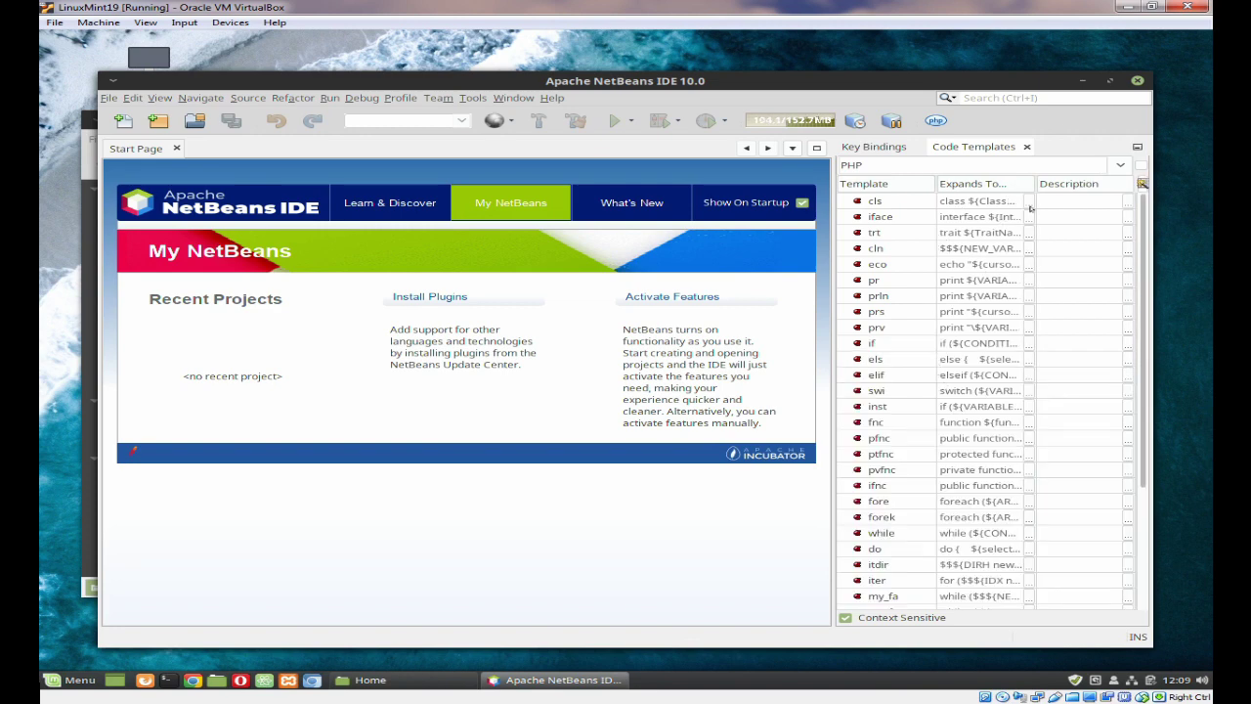
left_click_drag(1024, 179, 1087, 181)
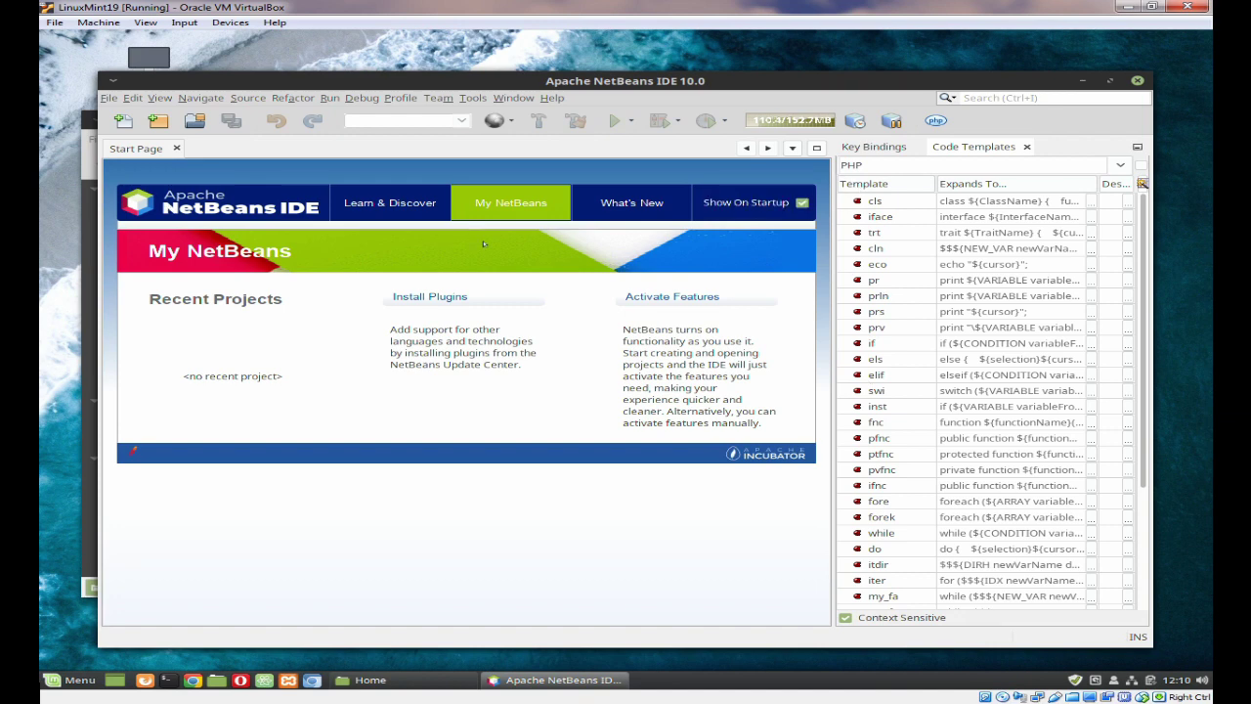
View the HTML code templates and minimize the window group holding Key Bindings and Code Templates
left_click(1120, 166)
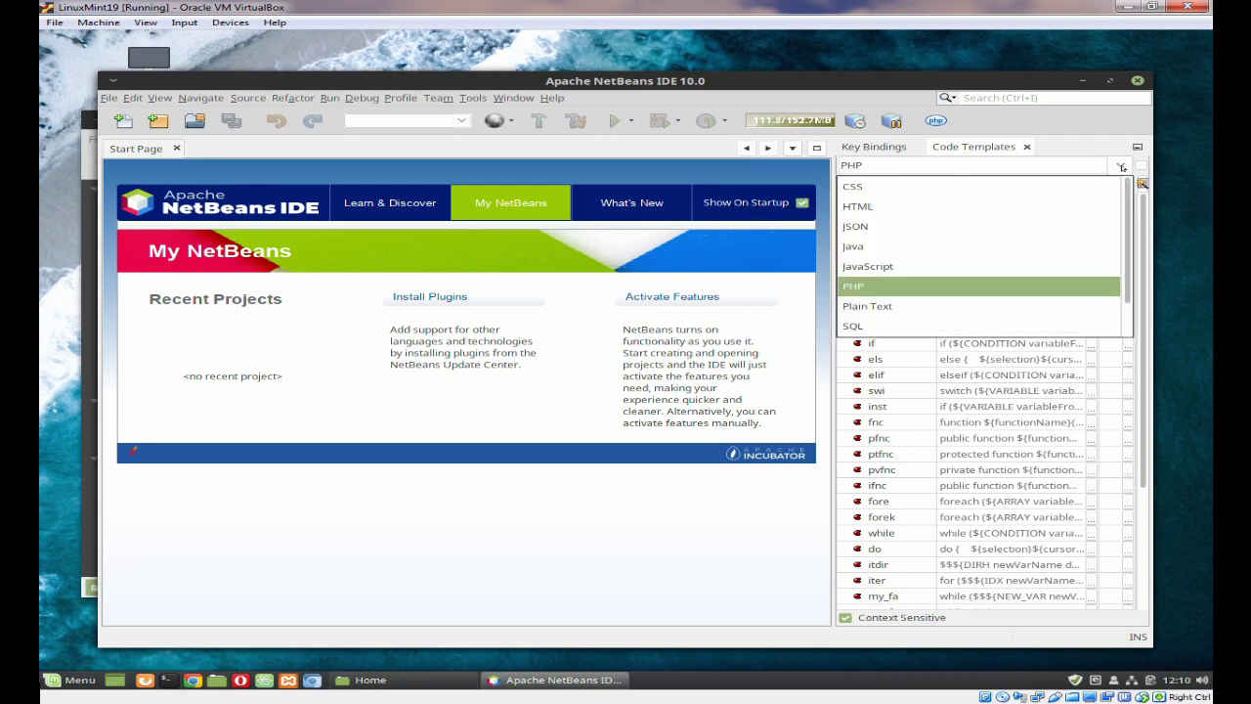
left_click(982, 206)
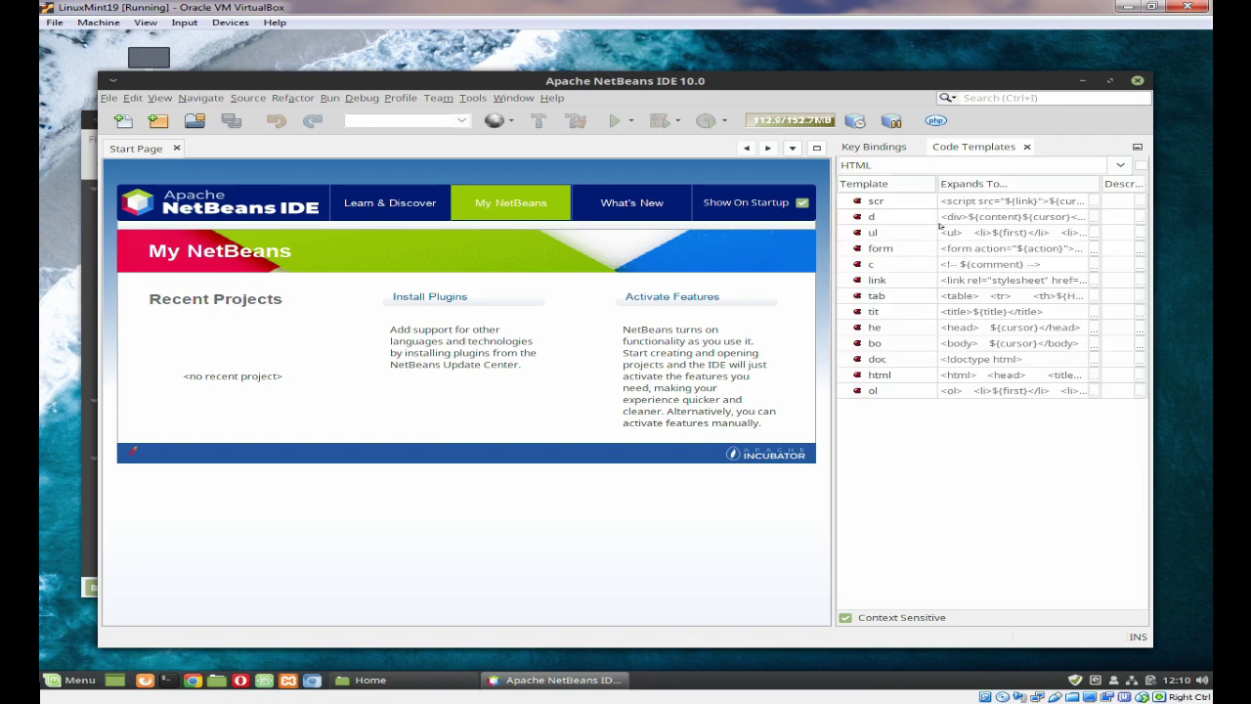
left_click(1137, 148)
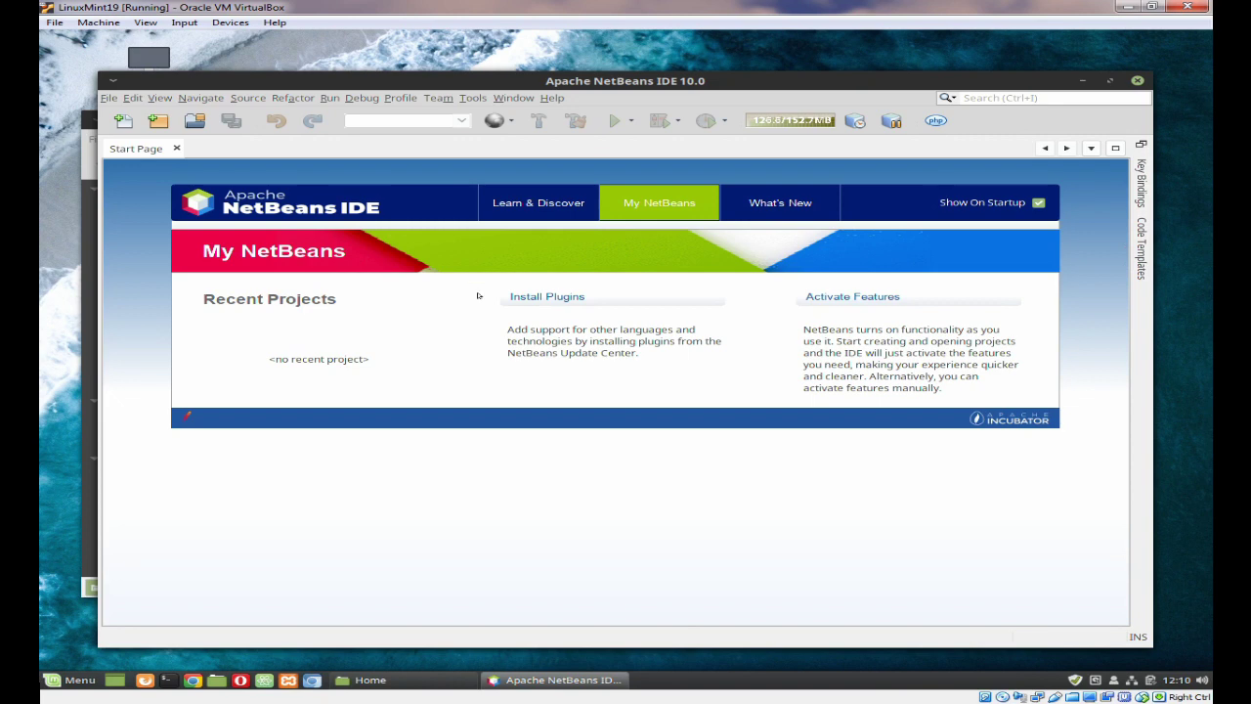
Review the IDE options for Color Codes Preview and Emmet under Miscellaneous, and the Editor's Code Templates settings
left_click(467, 99)
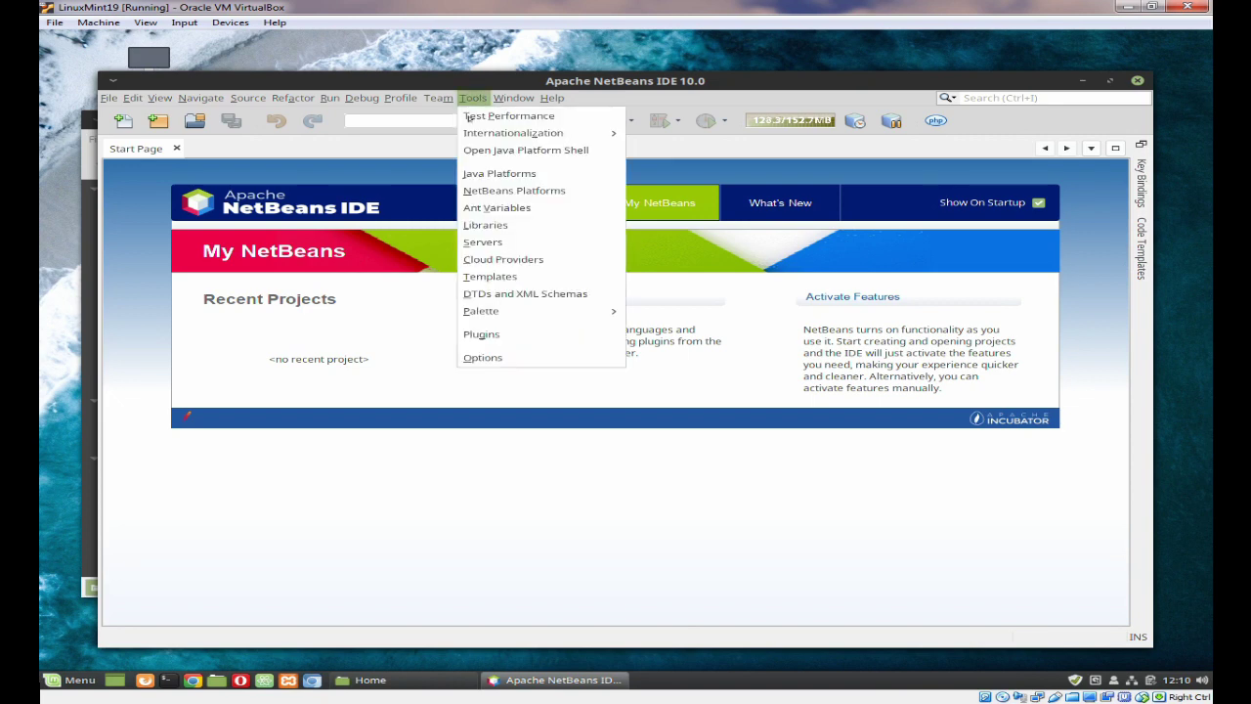
left_click(486, 358)
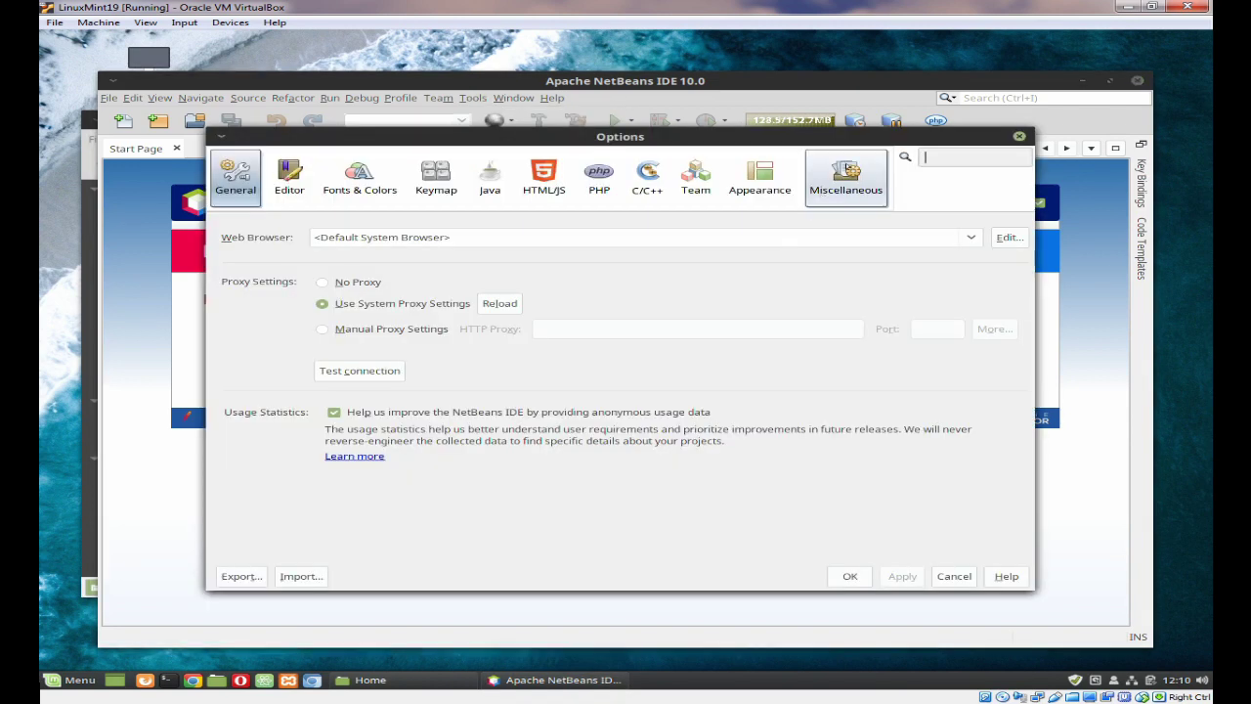
left_click(846, 168)
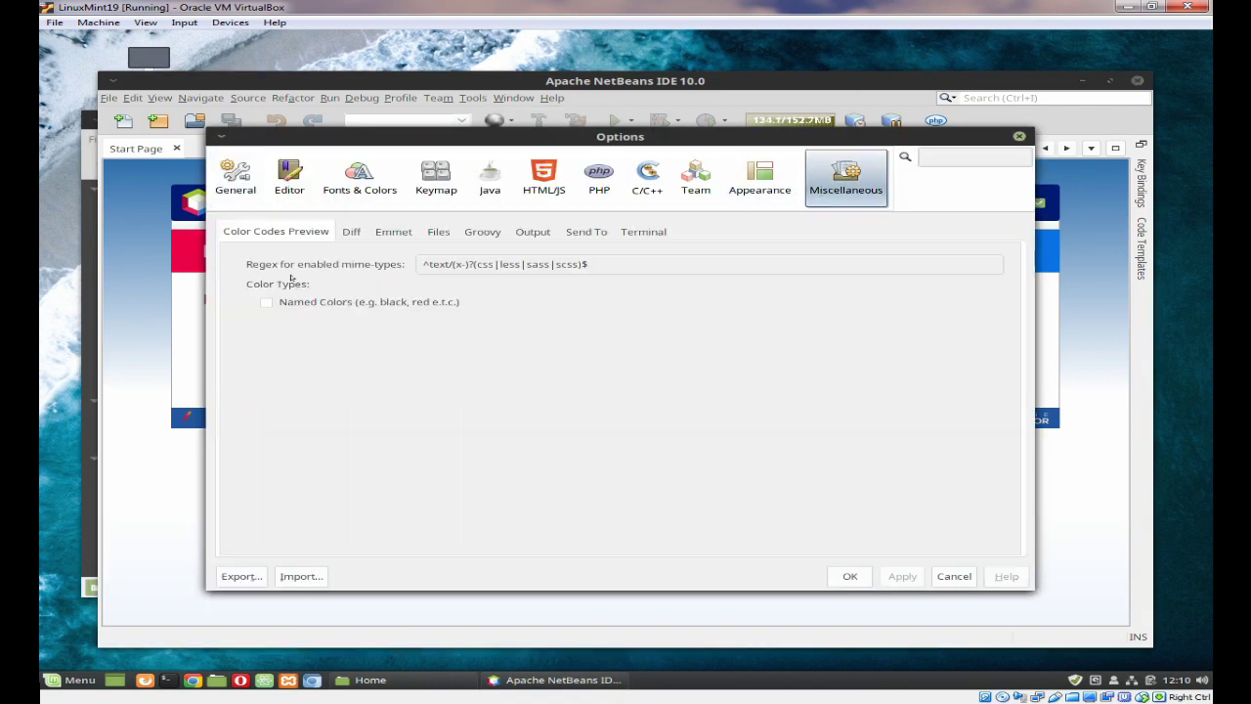
left_click(390, 233)
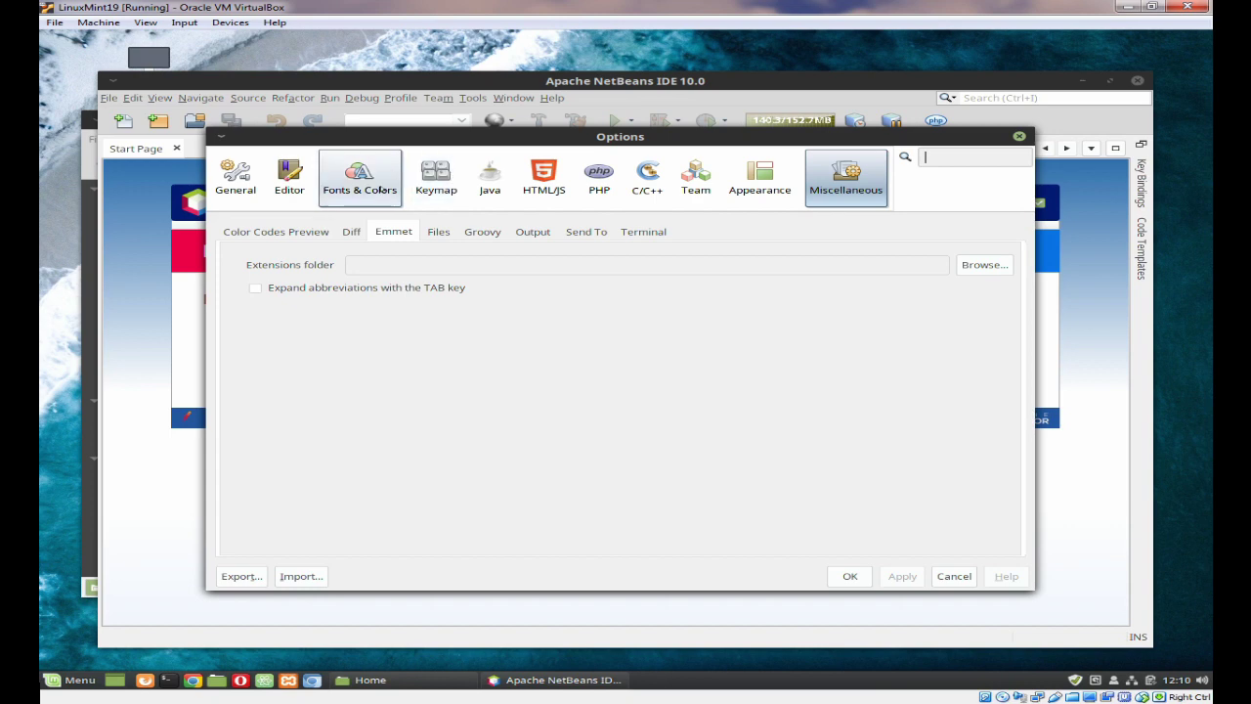
left_click(288, 176)
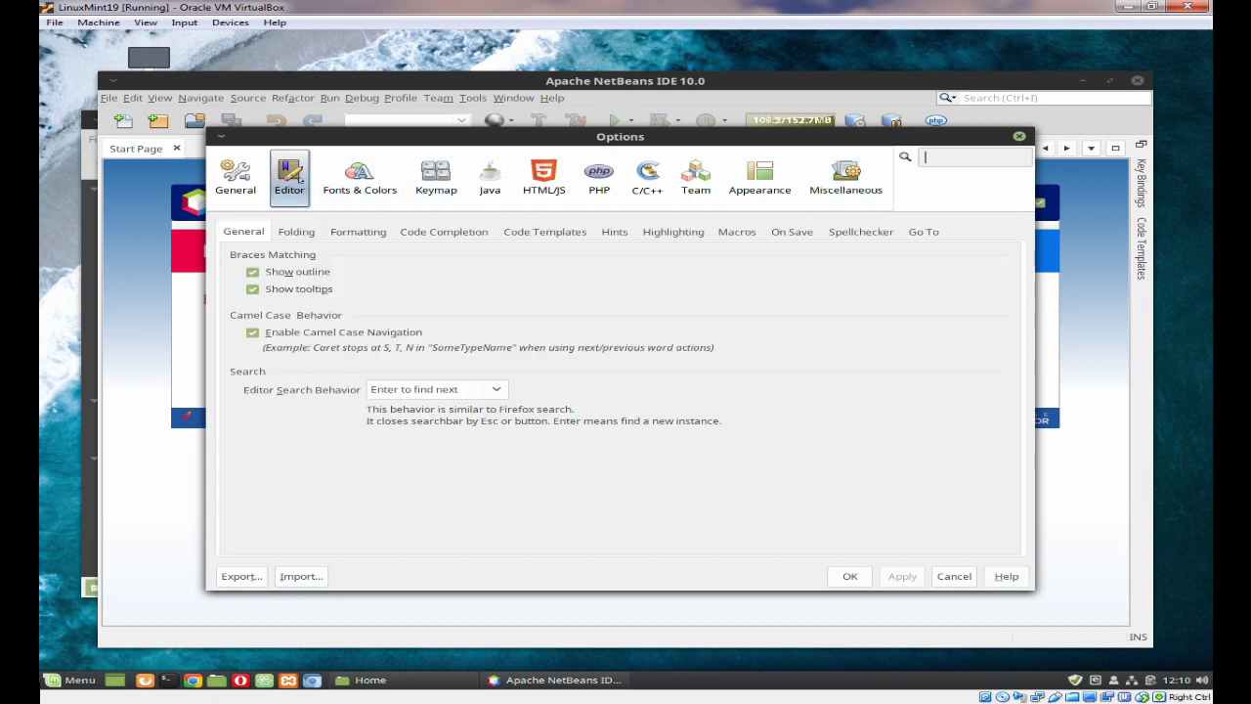
left_click(530, 232)
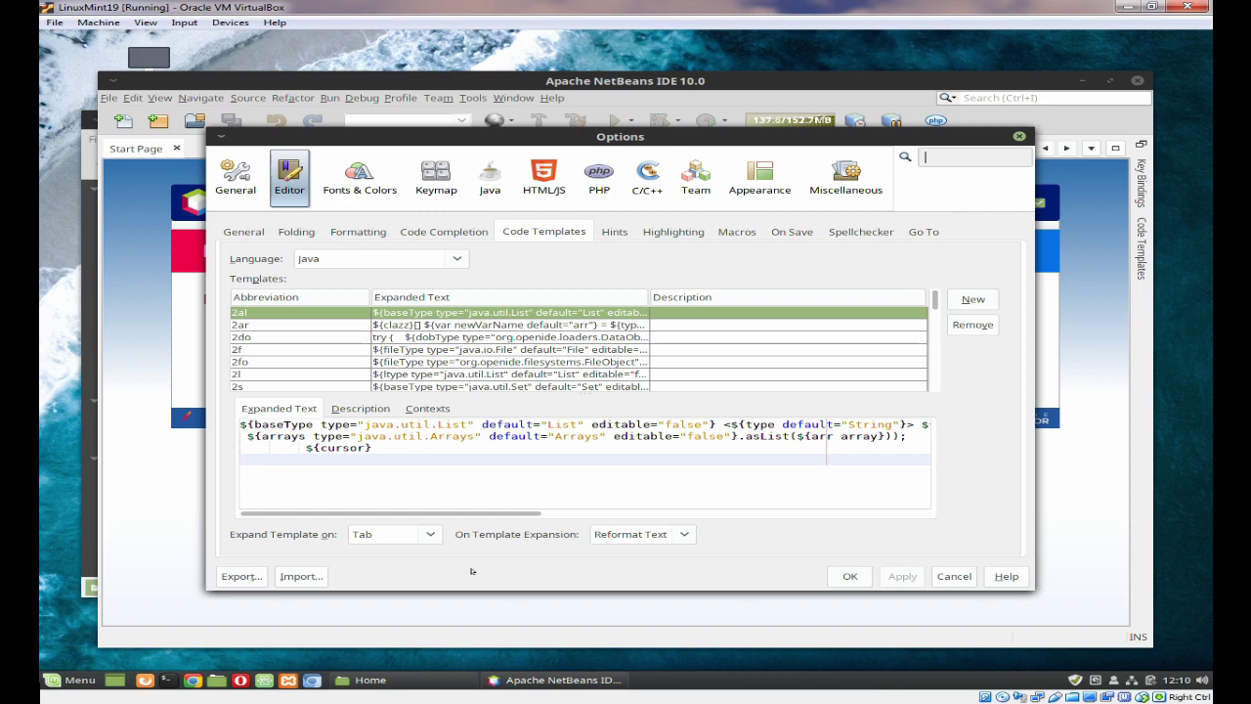
Choose NetBeans10_OptionsFull.zip from the Documents folder as the options import source and submit all its option categories for import
left_click(297, 576)
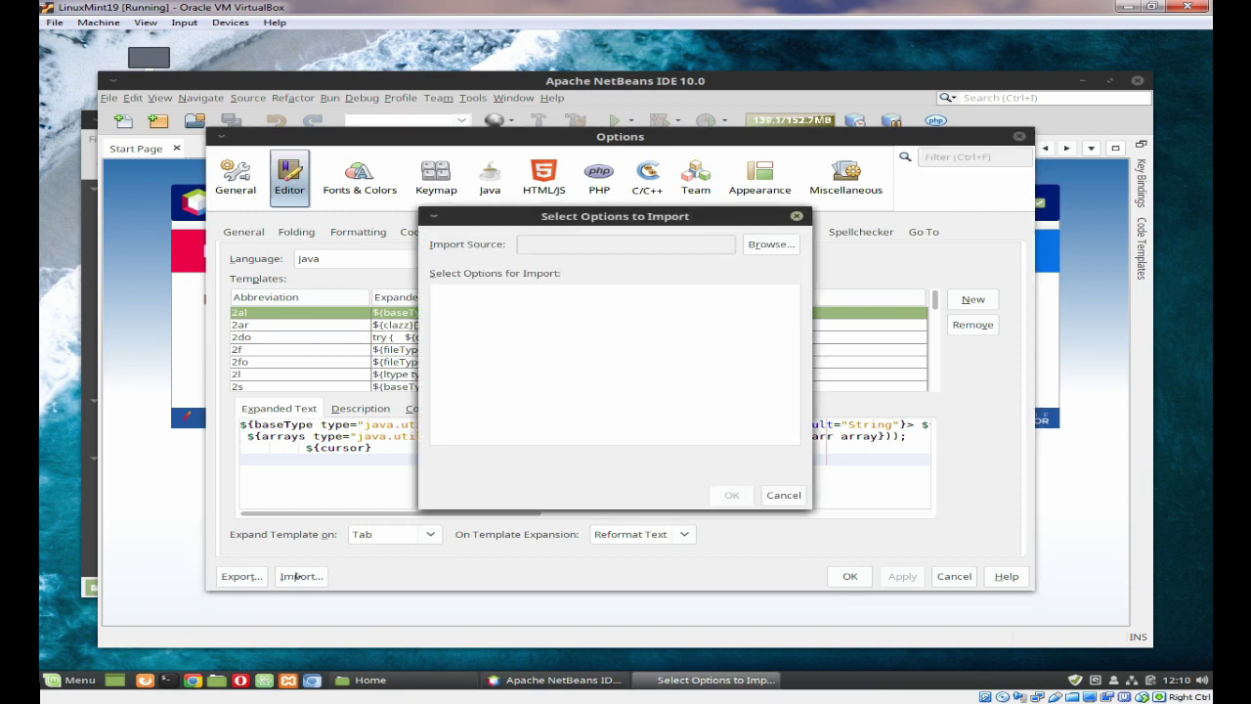
left_click(771, 246)
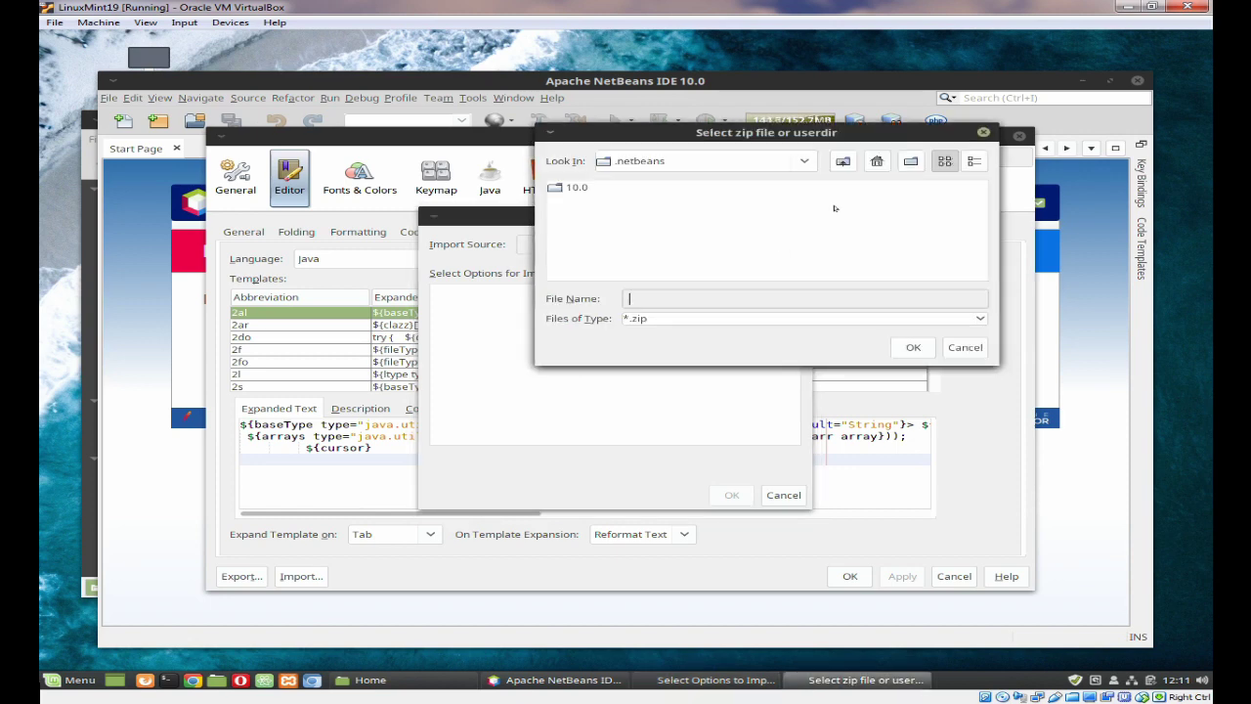
left_click(842, 160)
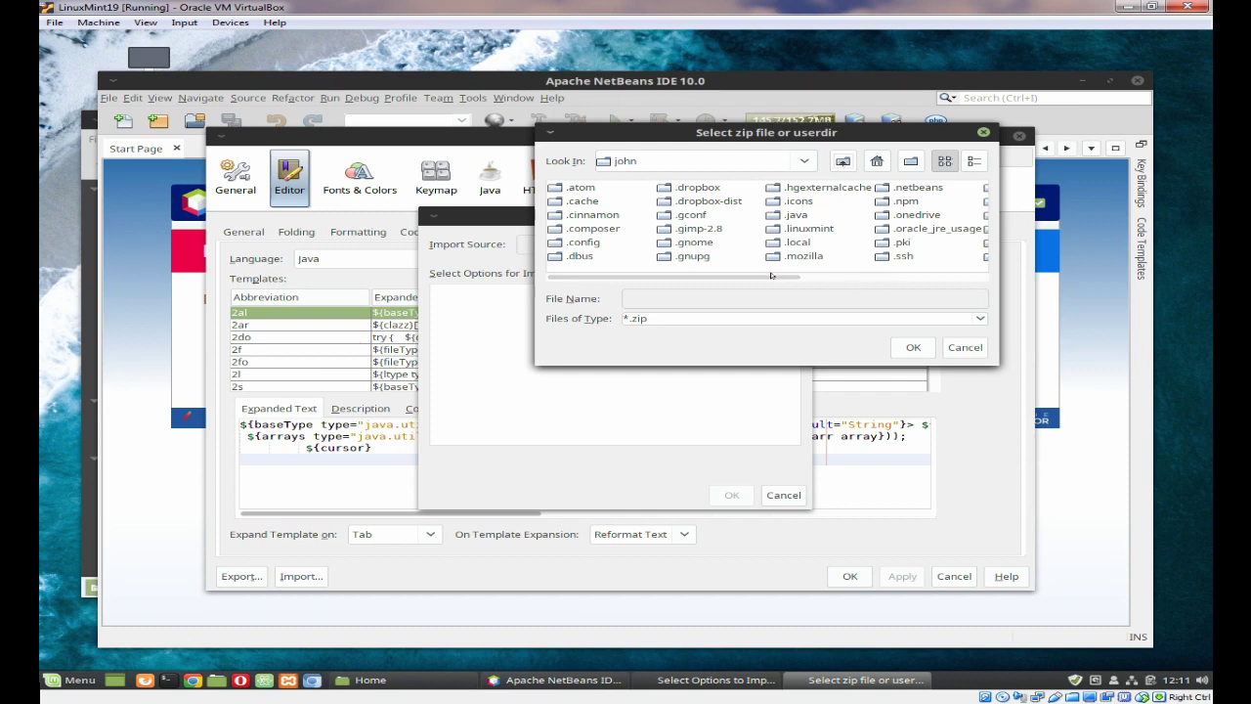
left_click_drag(792, 276, 966, 277)
double_click(733, 241)
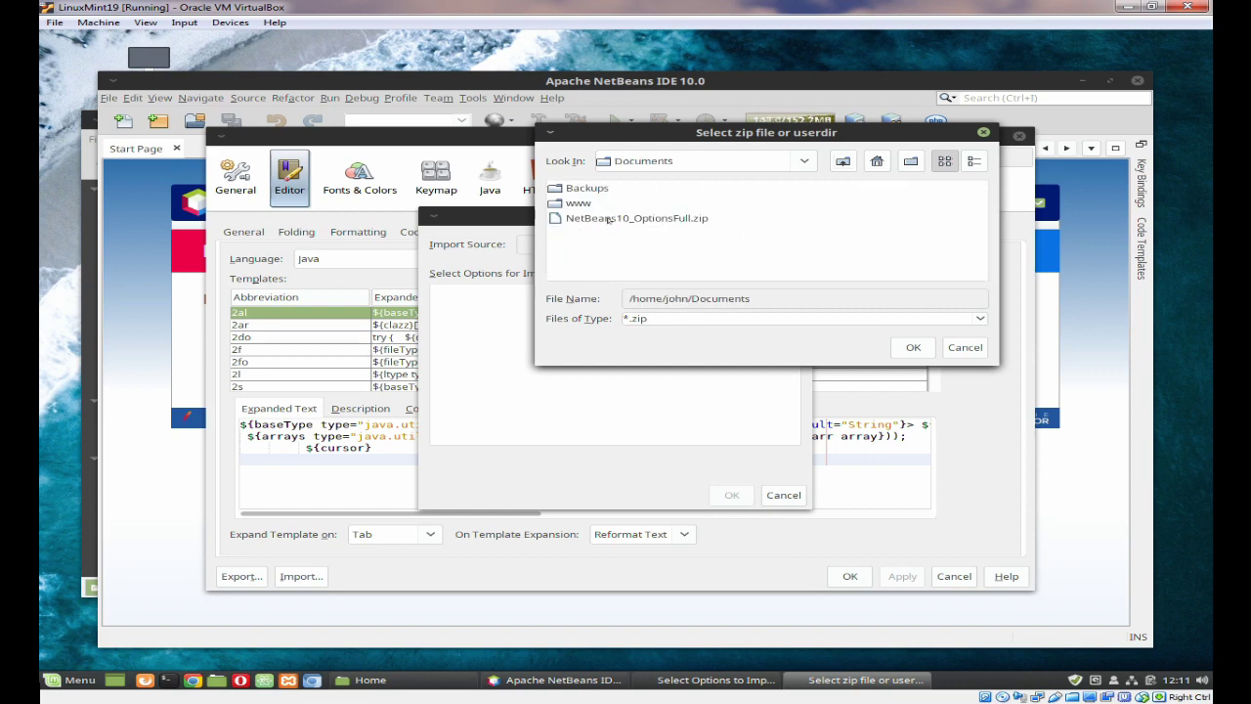
left_click(644, 219)
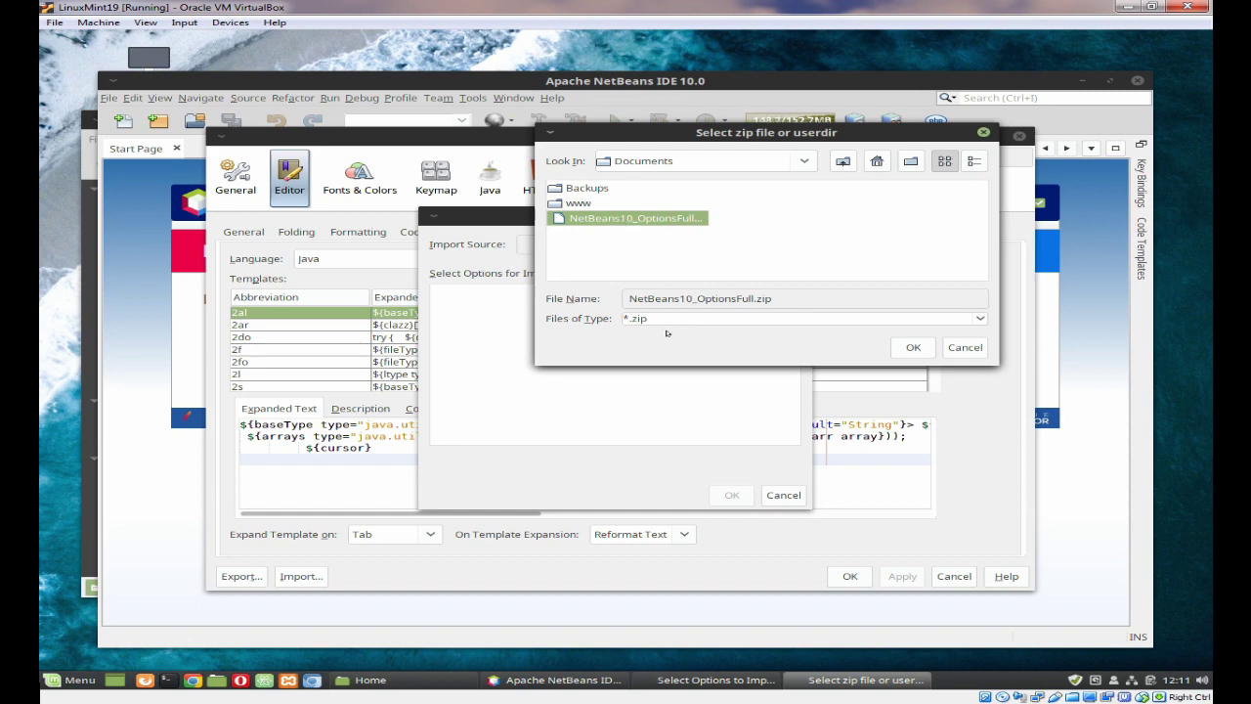
left_click(907, 346)
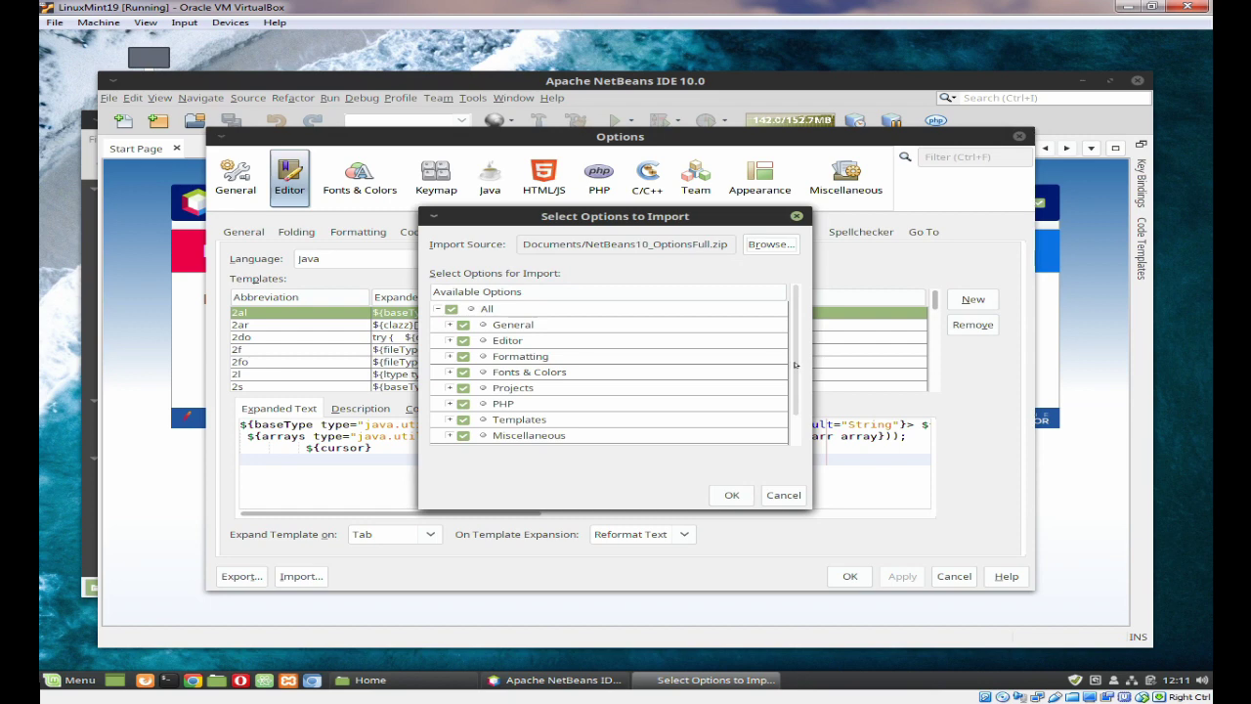
left_click_drag(794, 365, 797, 435)
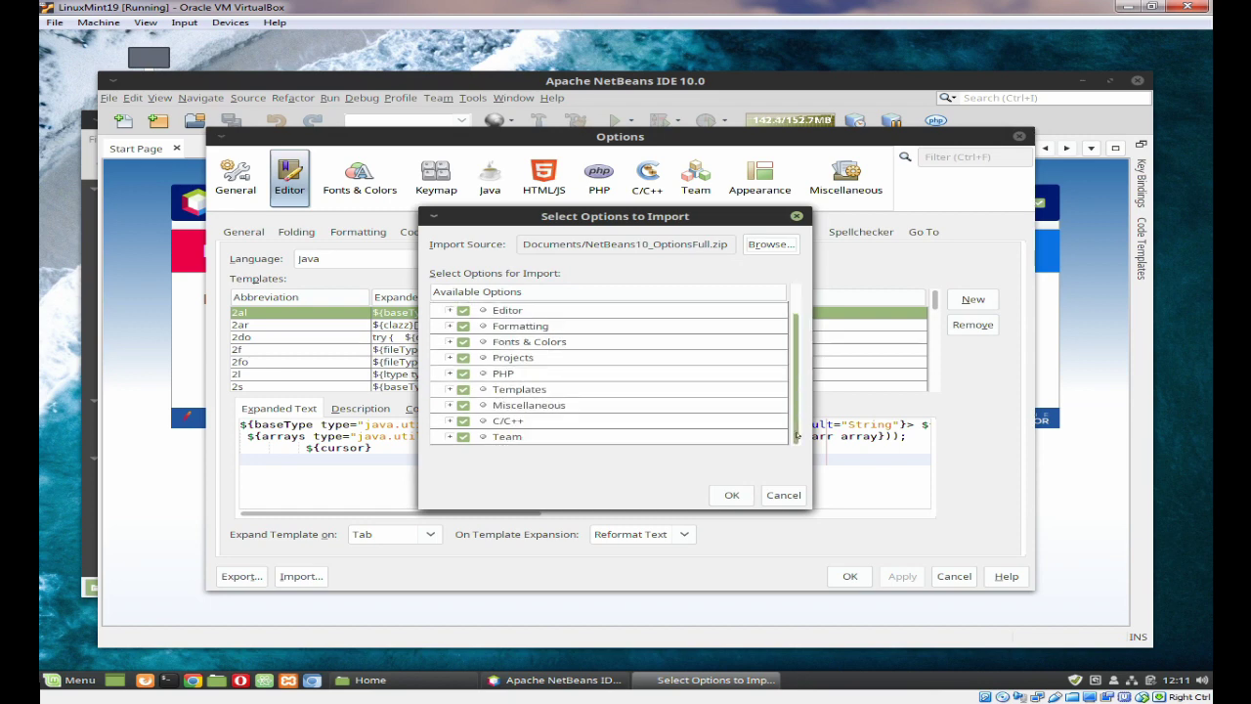
left_click(722, 498)
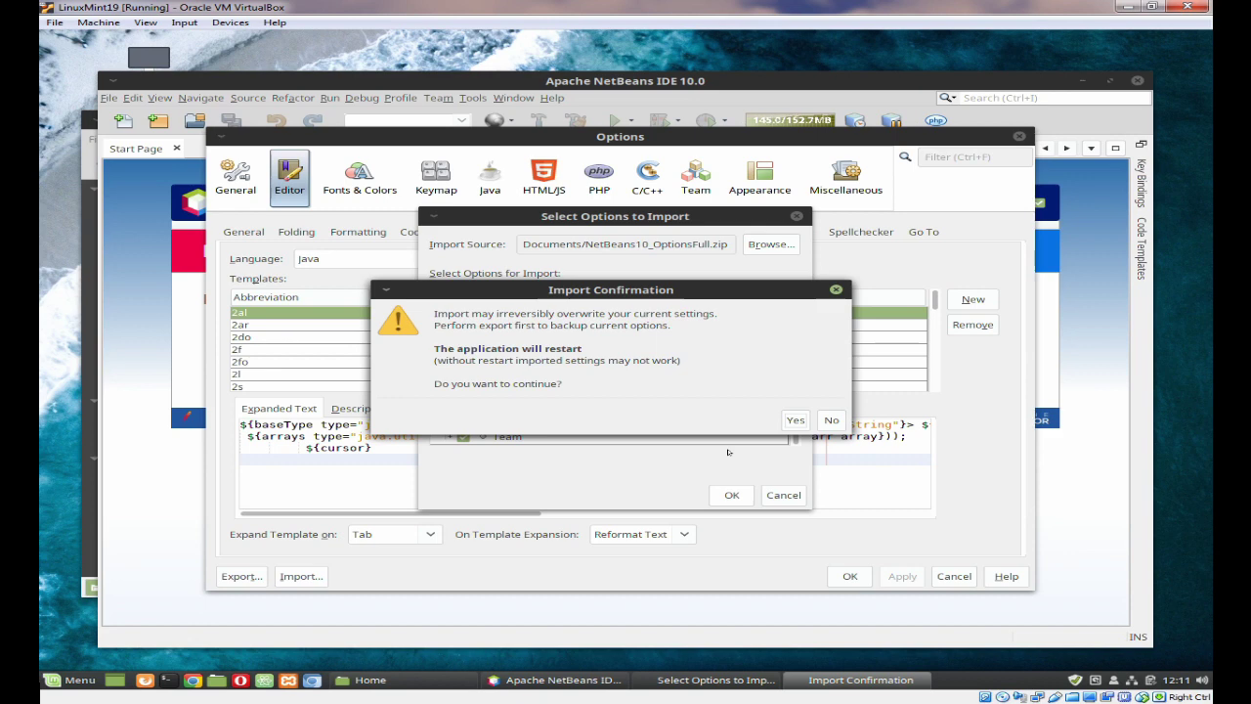
Open the Linux Mint menu editor from the application menu's configuration and display the Programming category
right_click(68, 678)
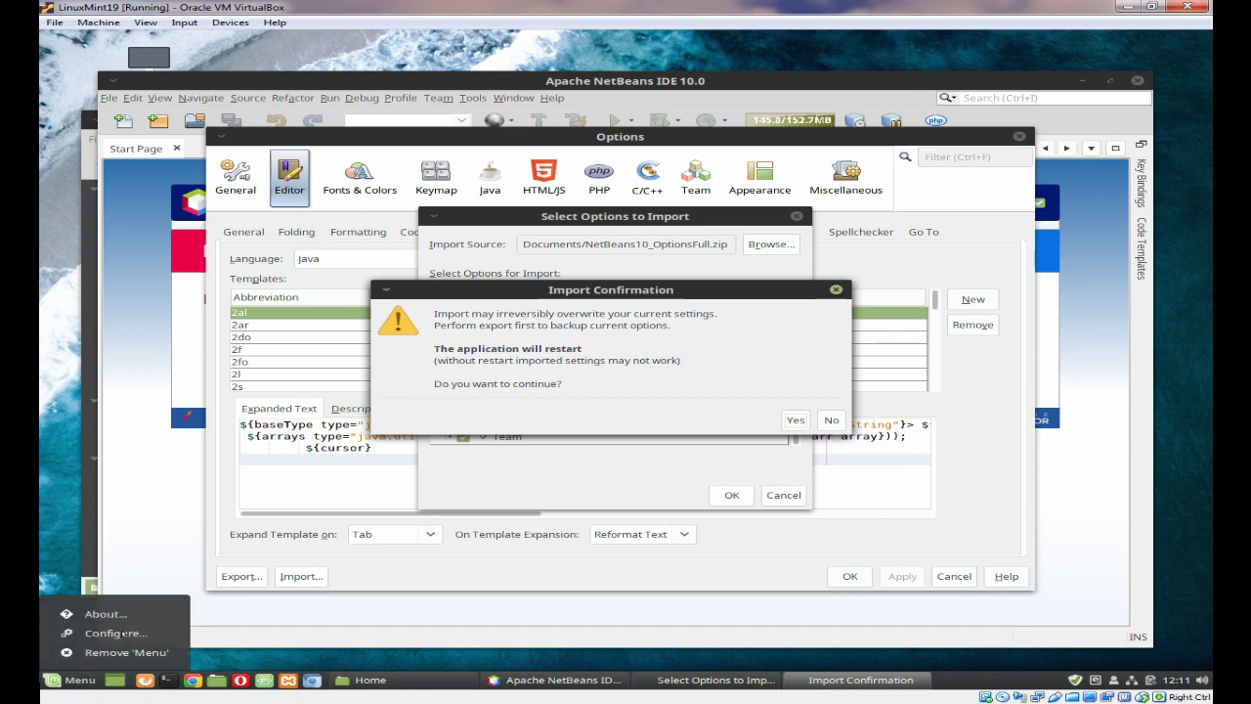
key("Escape")
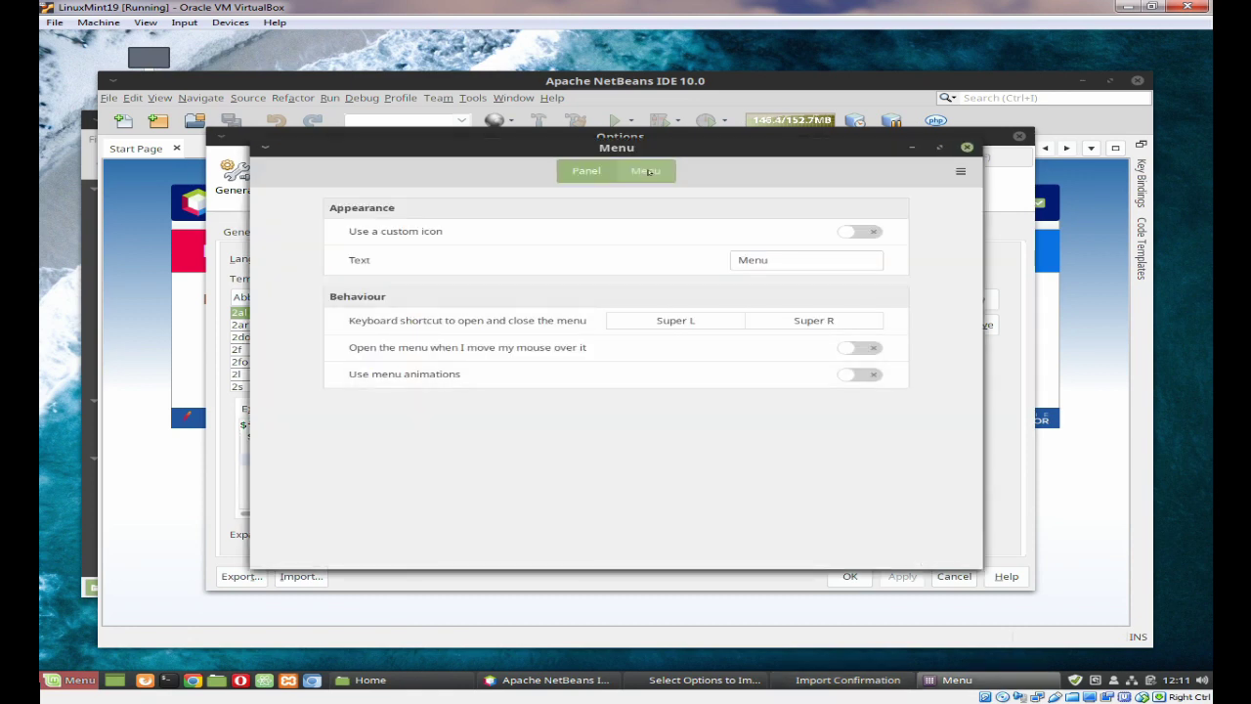
left_click(647, 171)
left_click(628, 342)
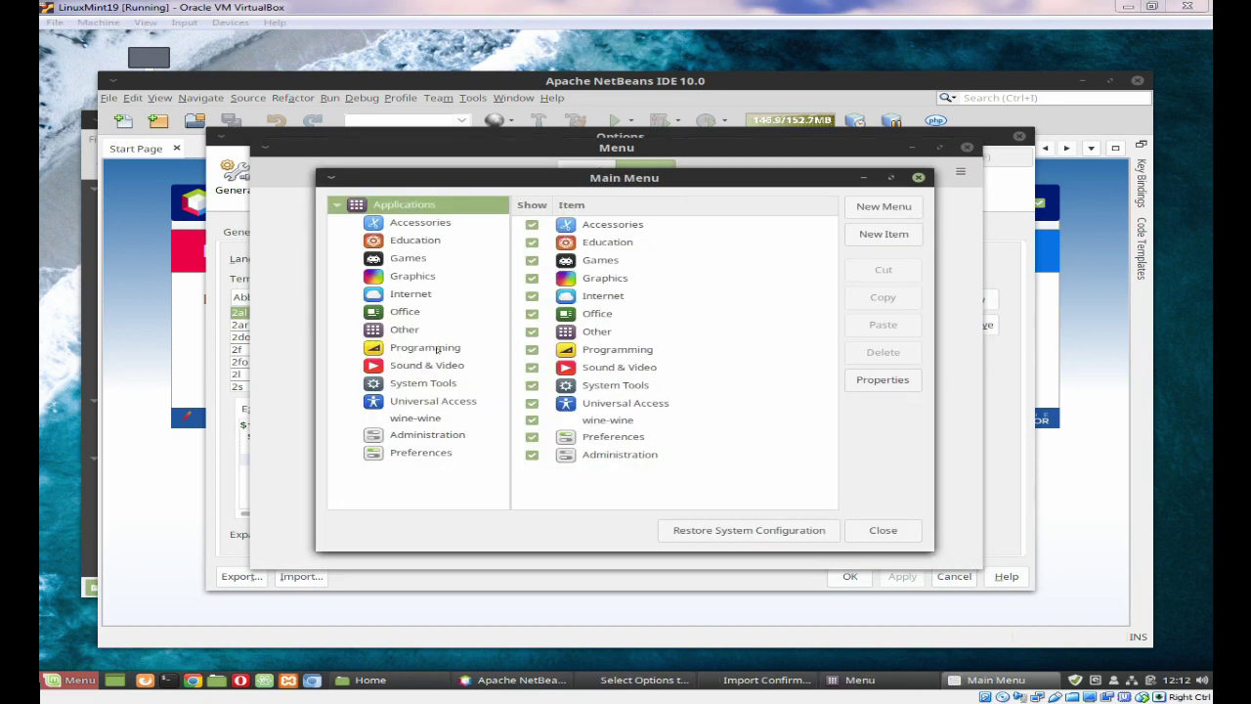
left_click(410, 350)
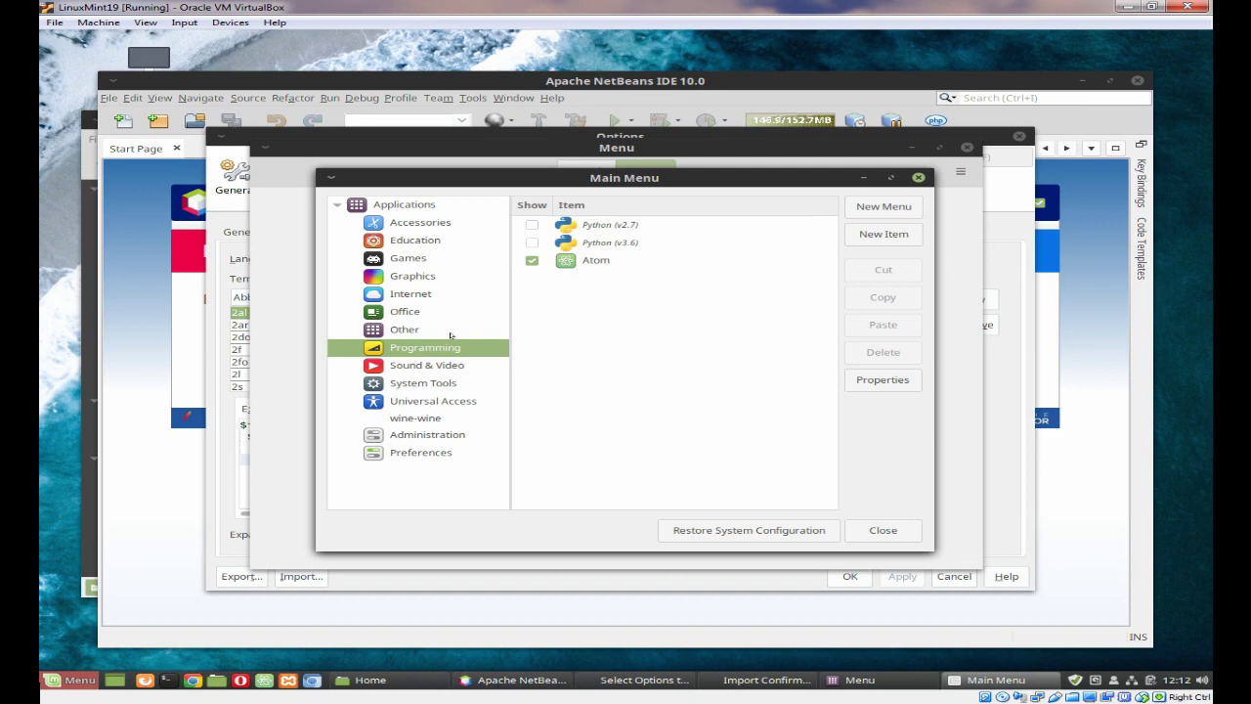
Create a new launcher item in the Programming category and name it "Apache NetBeans (incubating) 10.0"
left_click(876, 240)
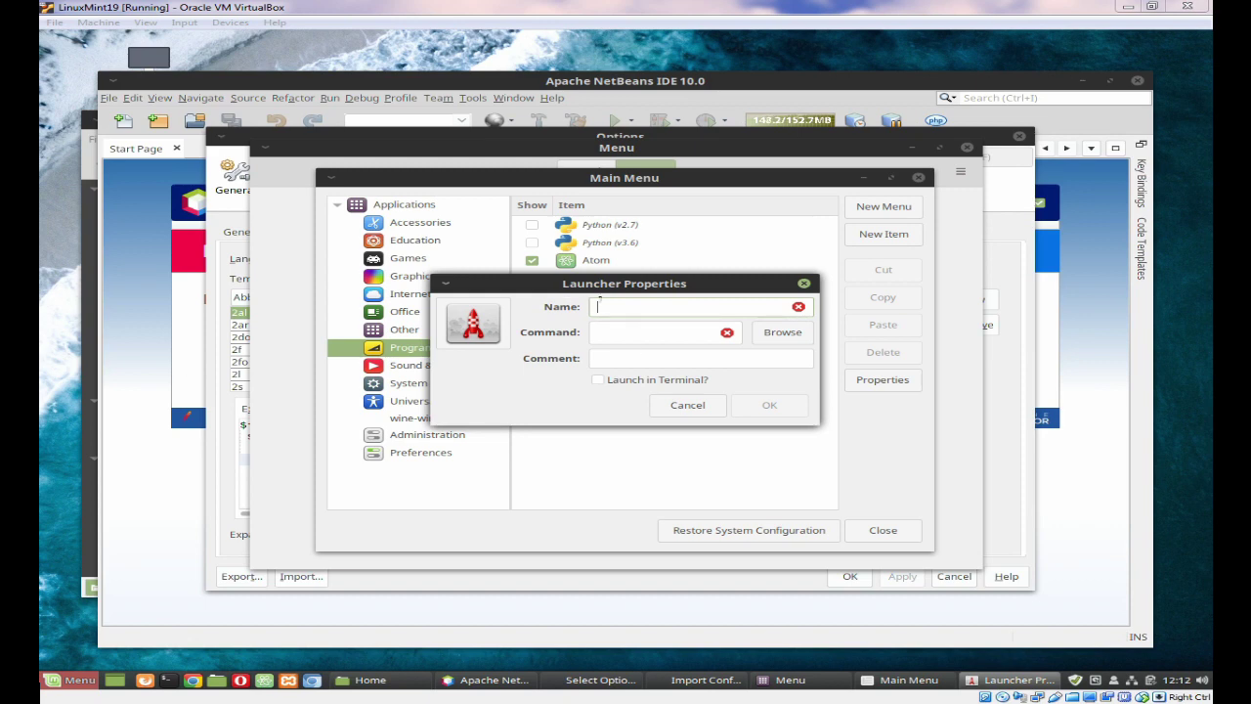
left_click(598, 304)
type("Apache NetBeans (incubating)")
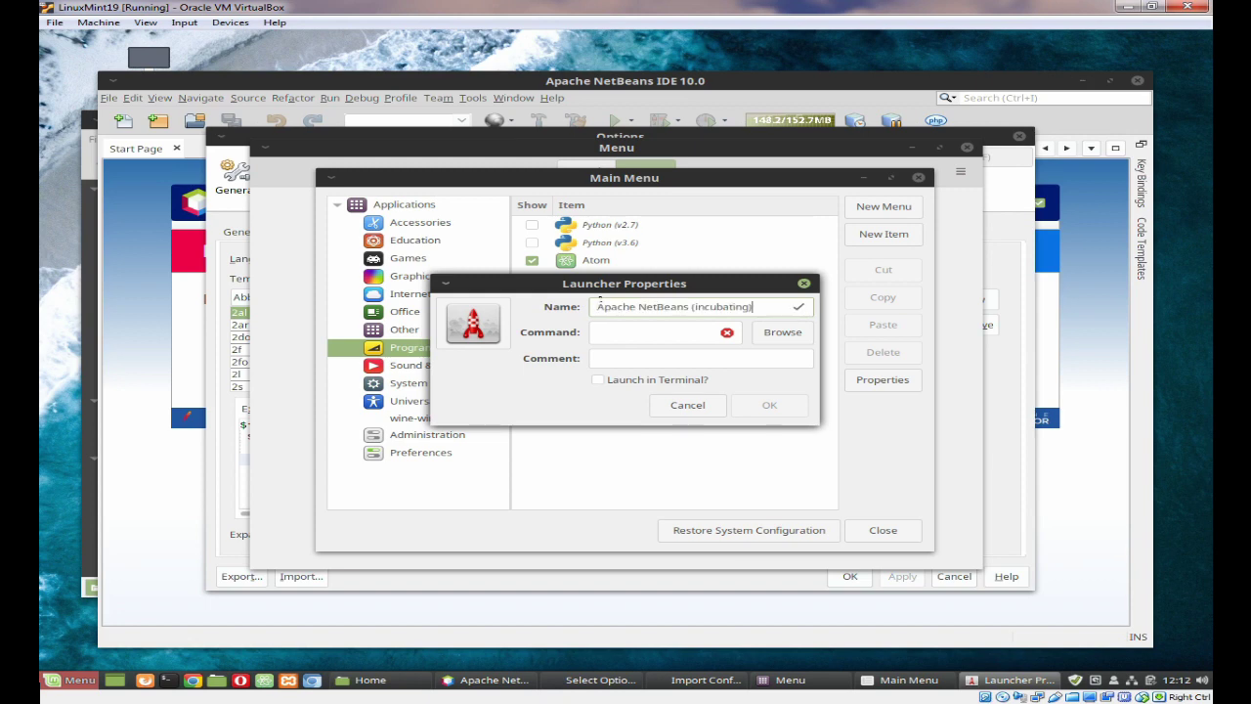
type("10.0")
Set the launcher's command to the netbeans file in the home folder's netbeans_10.0/bin directory
left_click(792, 338)
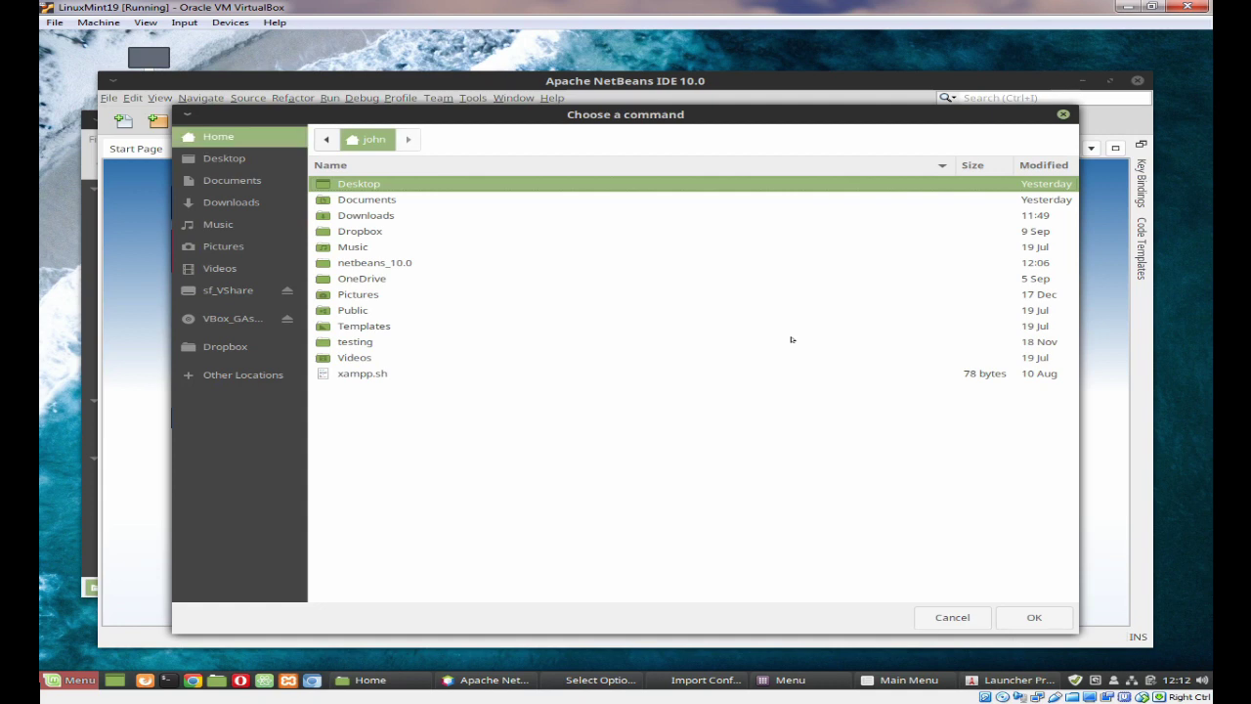
double_click(318, 262)
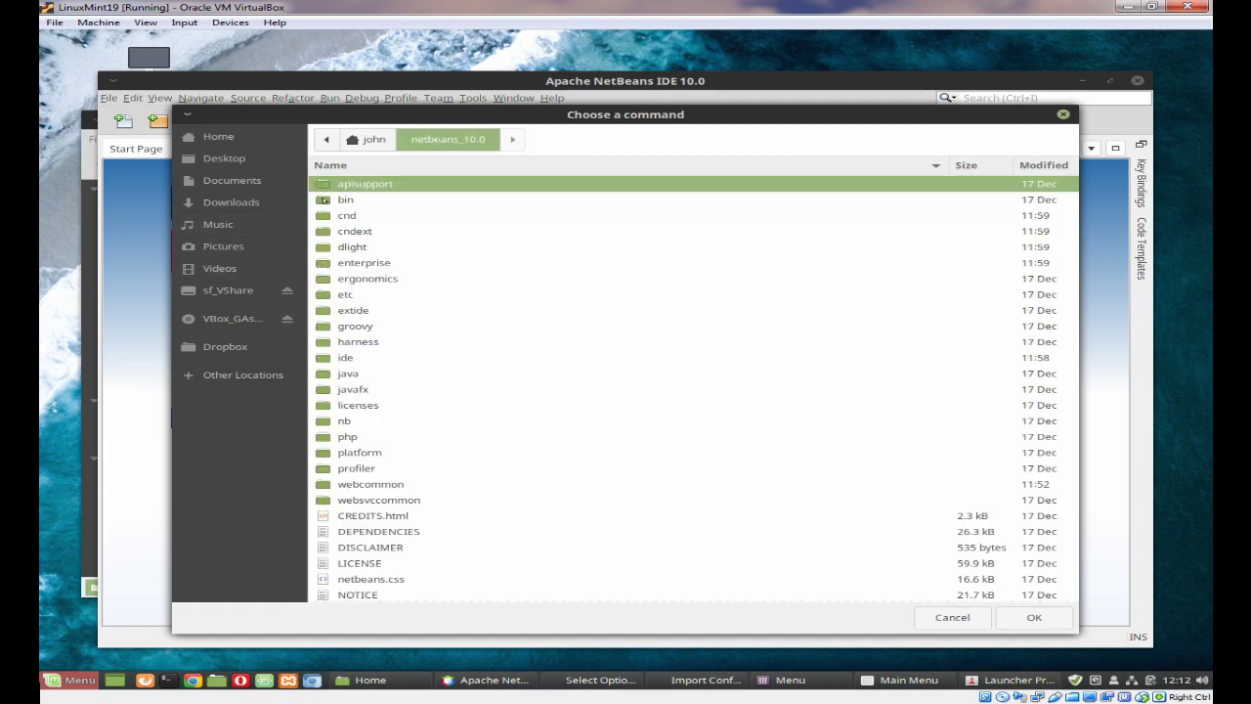
left_click(321, 201)
key("Return")
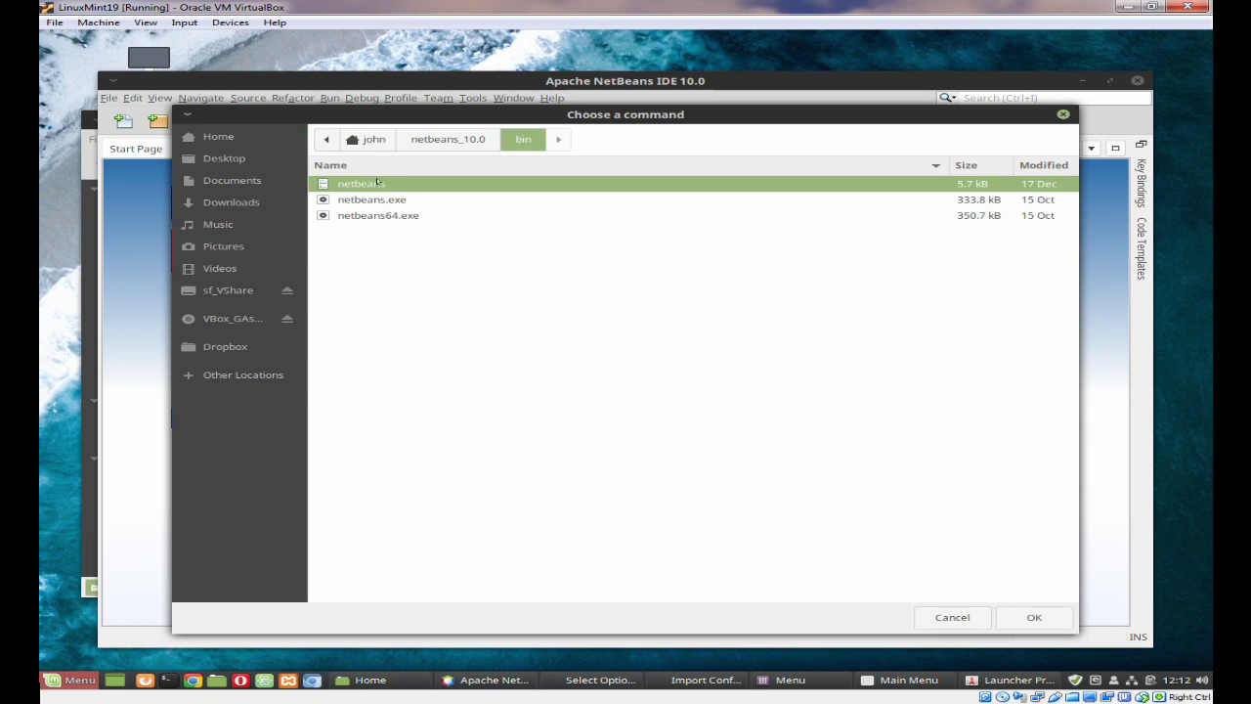
double_click(362, 186)
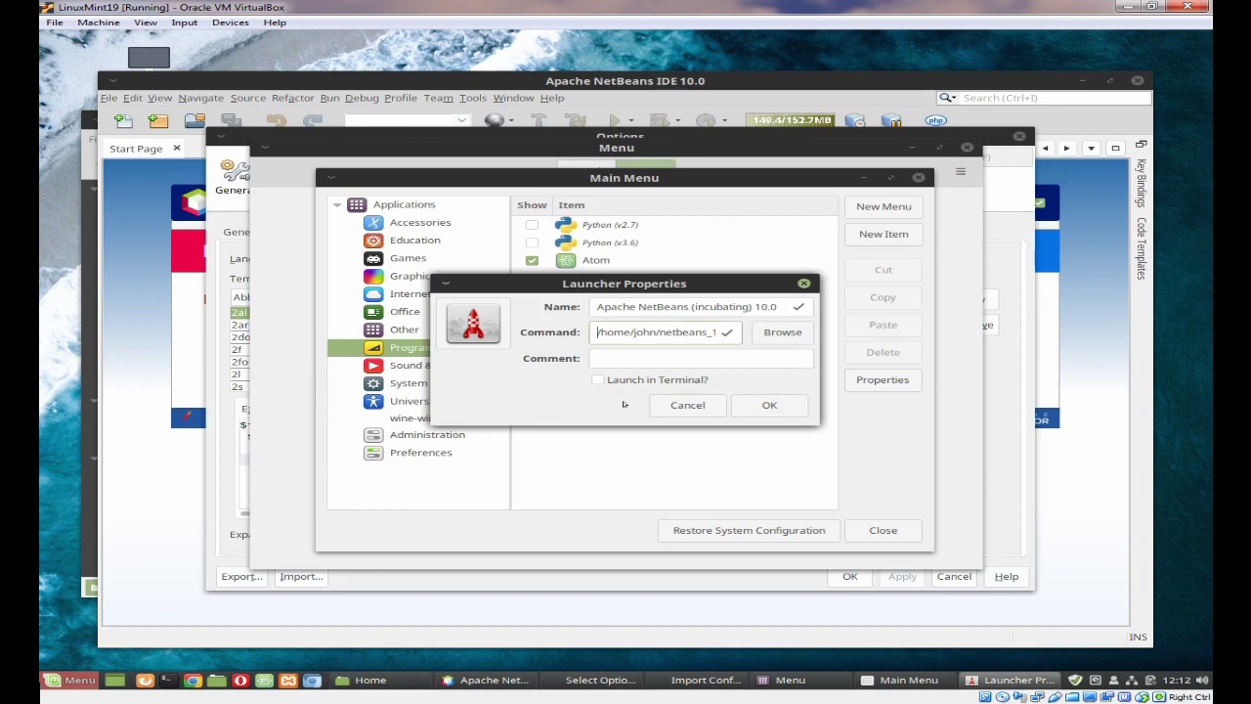
Enclose the launcher's command path in double quotes and prefix it with /bin/sh
type("\"")
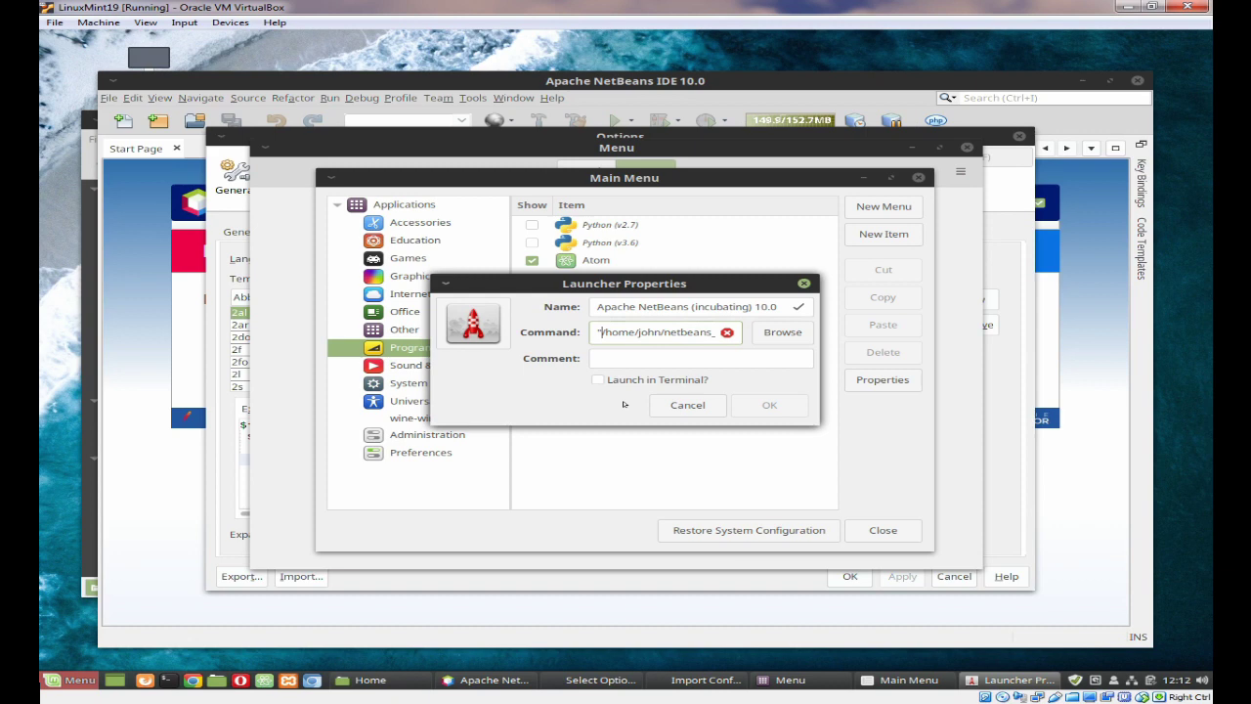
key("End")
type("\"")
key("Home")
type("/bin/sh")
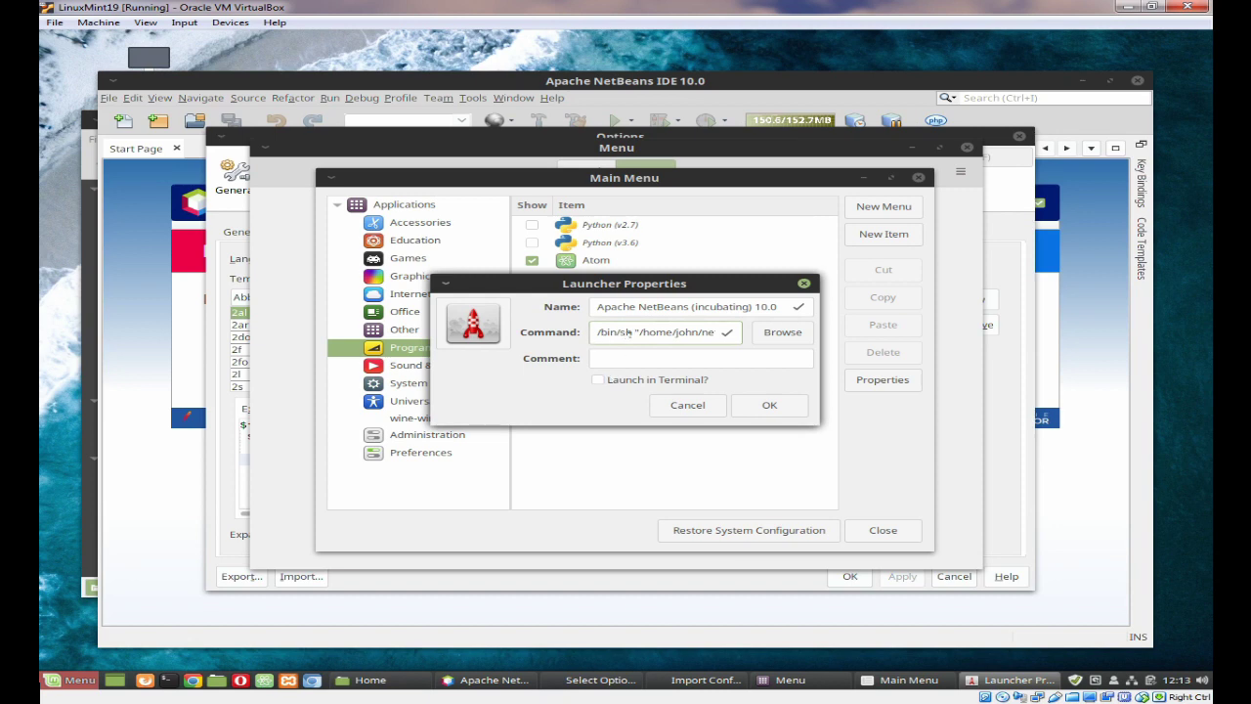
left_click(656, 355)
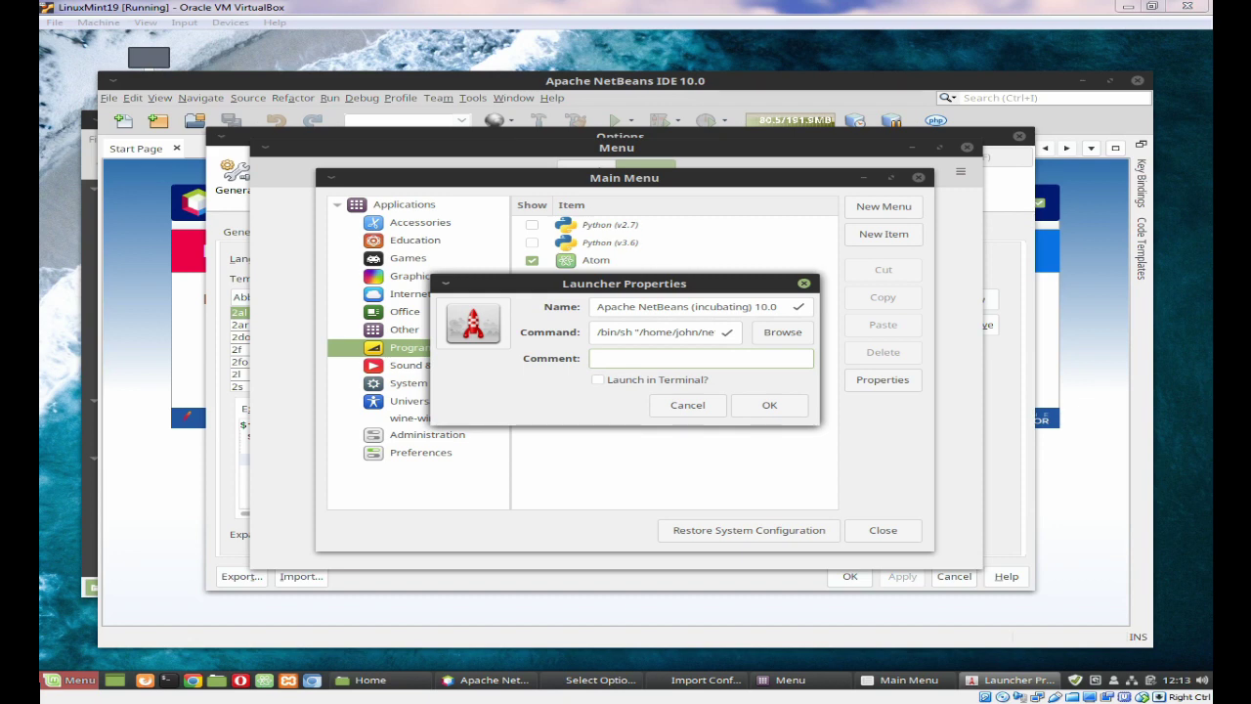
Set the launcher's comment to "The Smarter Way to Code" and its icon to netbeans.png from the netbeans_10.0/nb folder
type("The Smarter Way to Code")
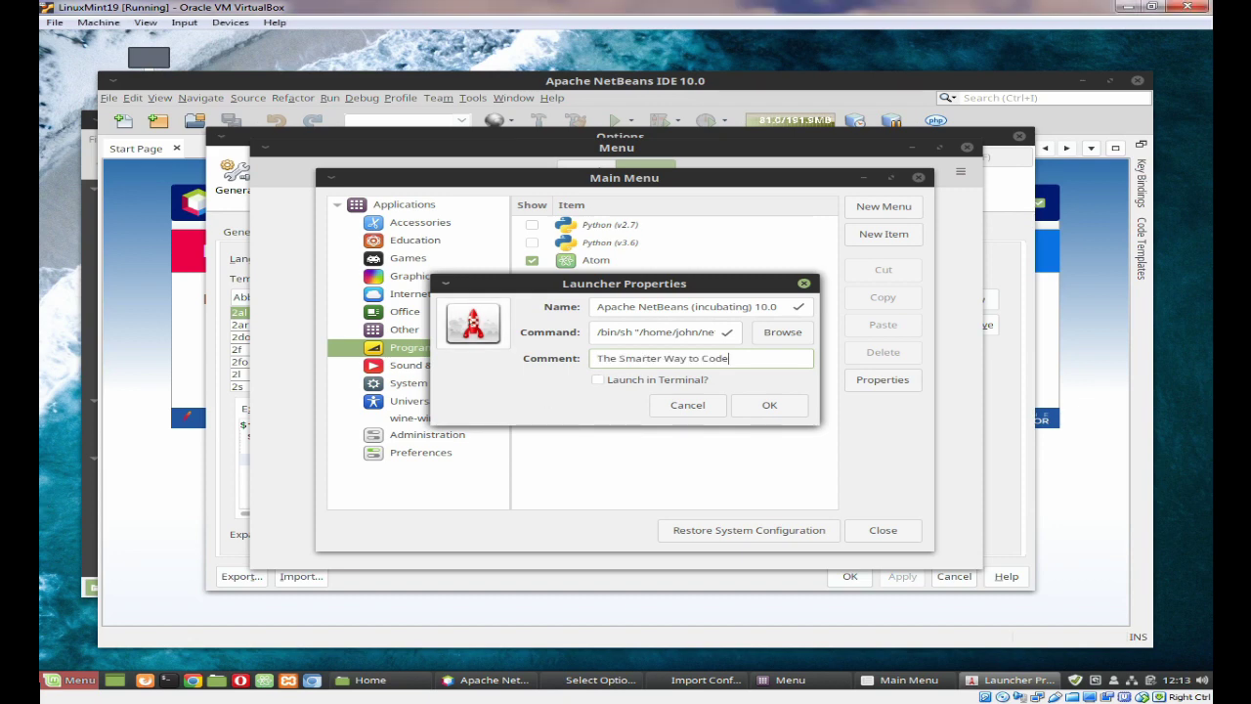
left_click(471, 323)
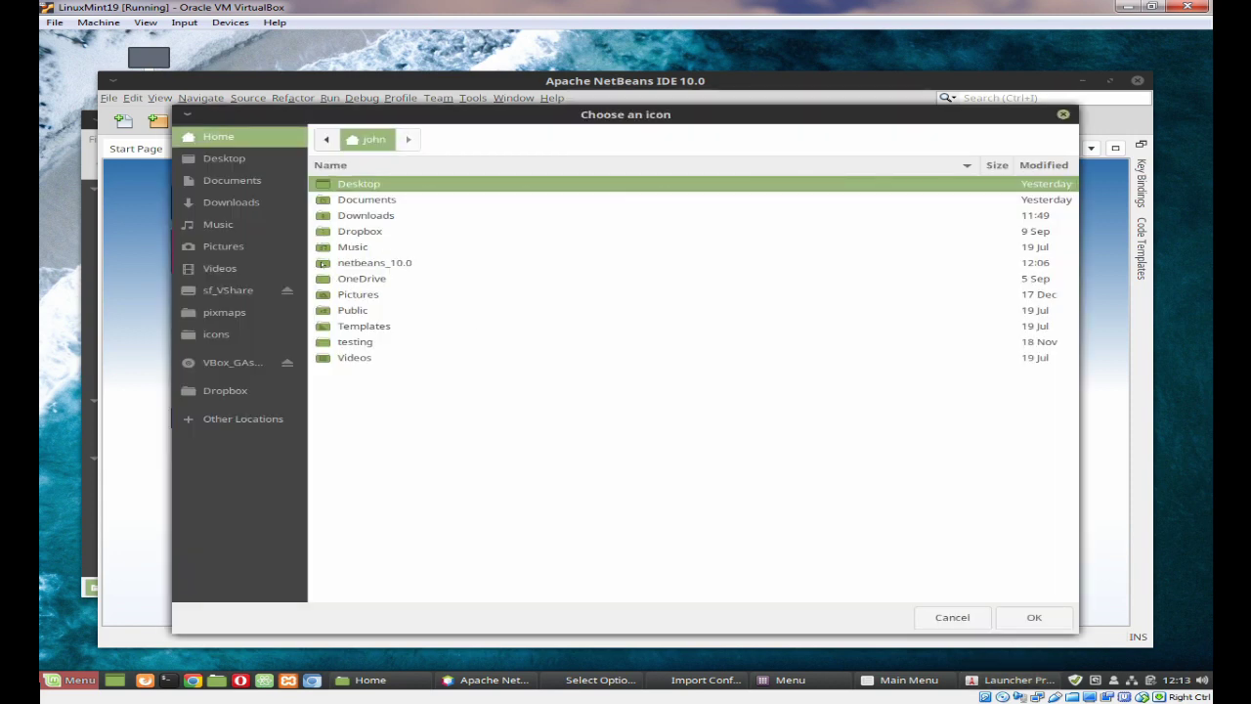
double_click(323, 262)
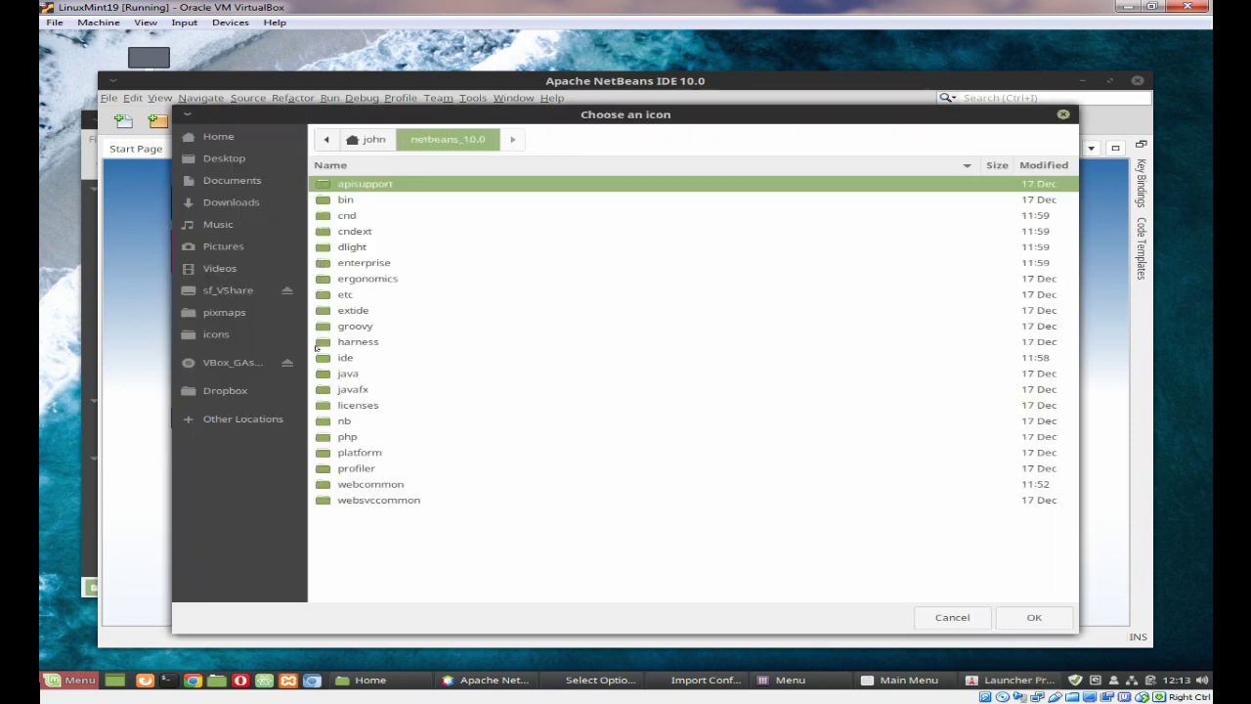
double_click(317, 421)
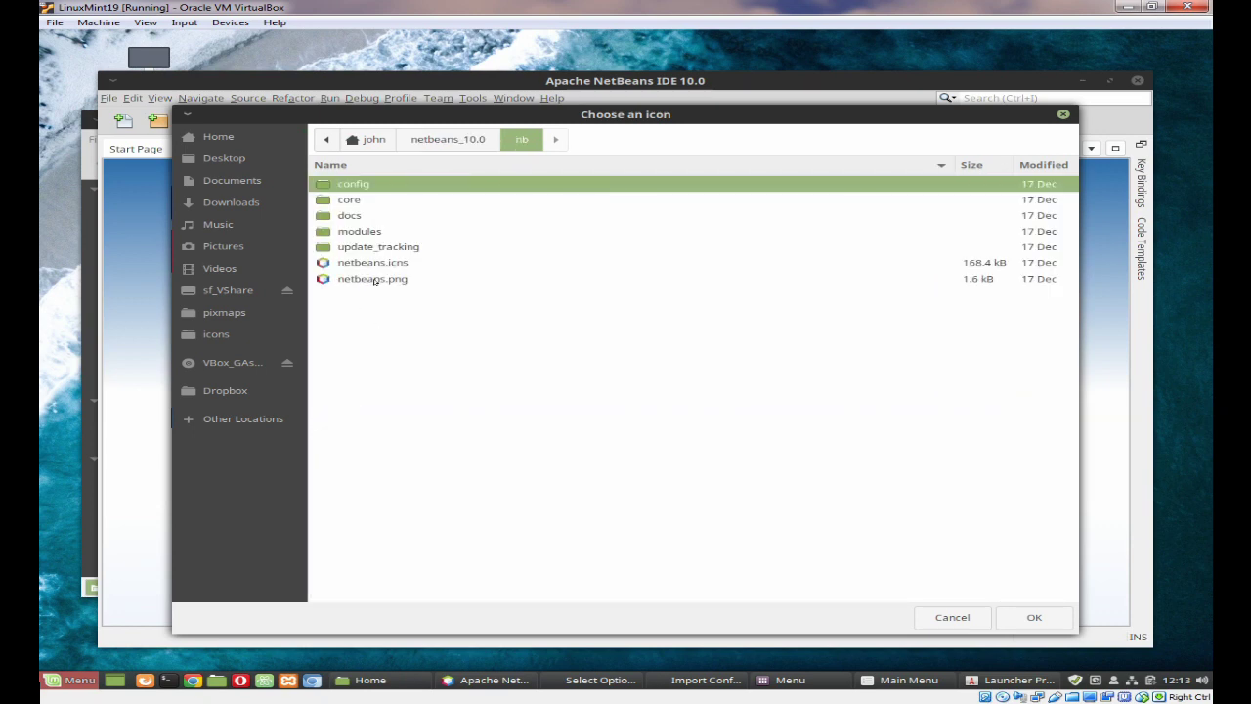
left_click(374, 280)
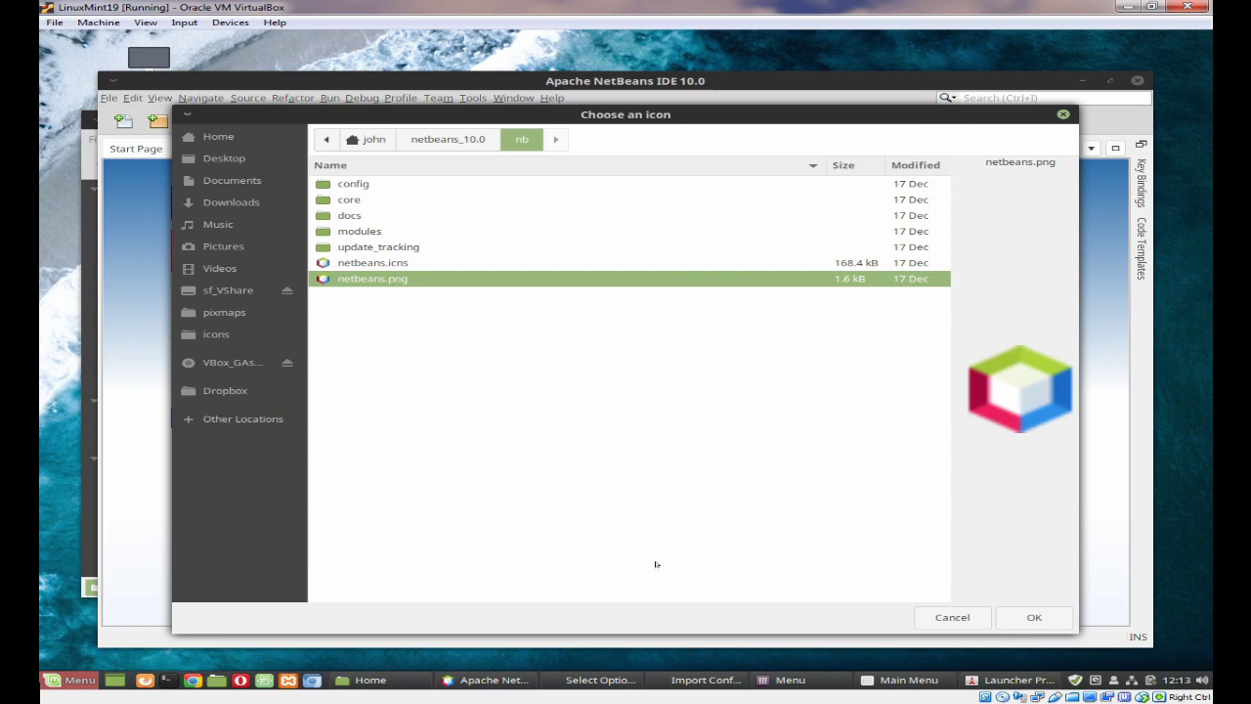
left_click(1017, 617)
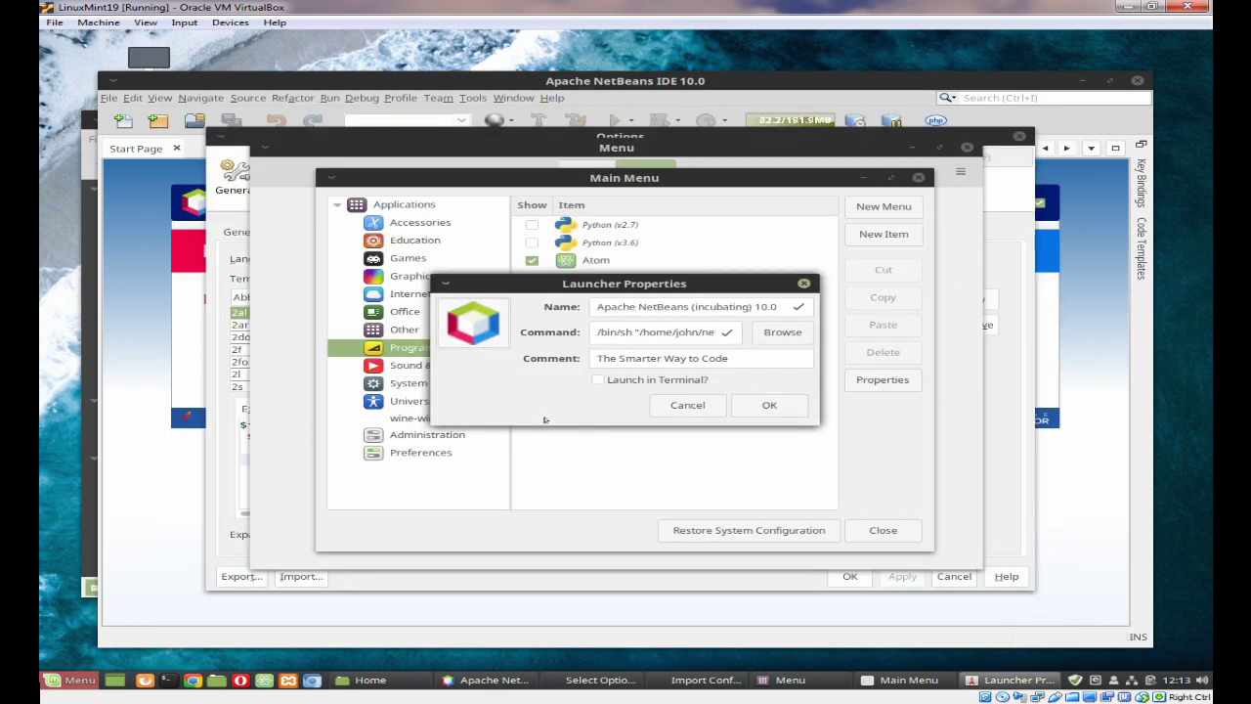
Save the new launcher and close both the menu editor and the menu configuration window
left_click(771, 405)
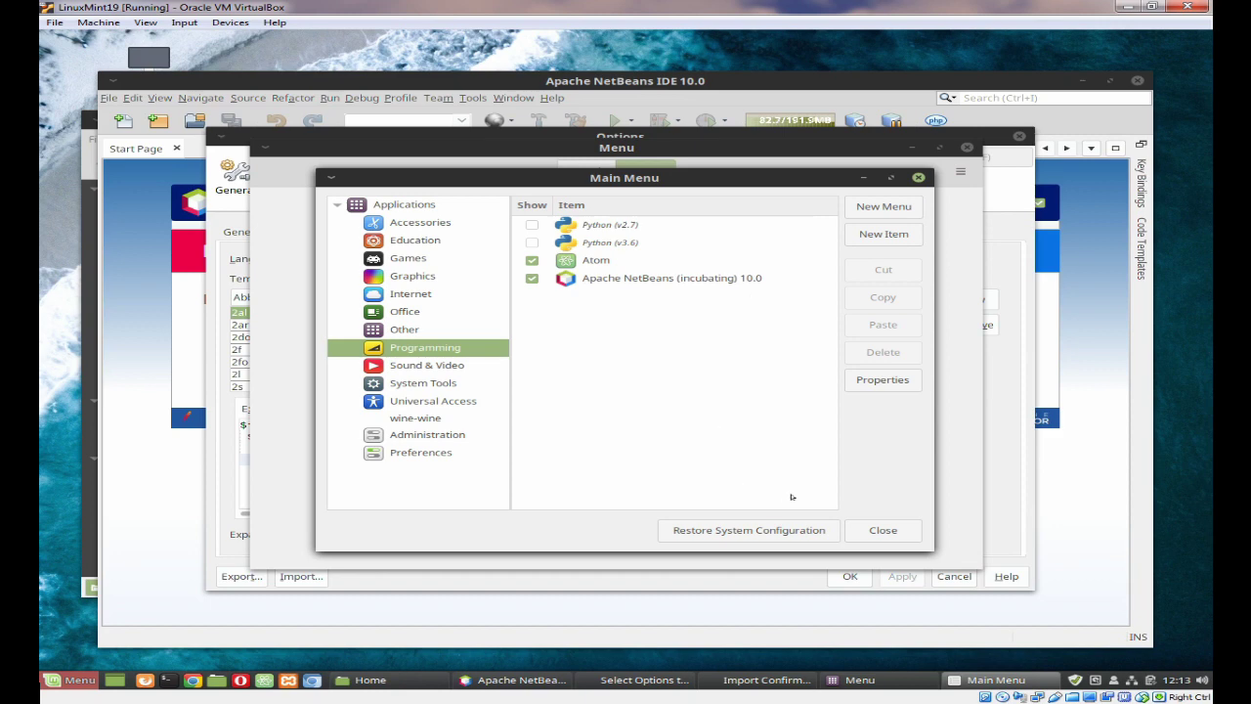
left_click(883, 534)
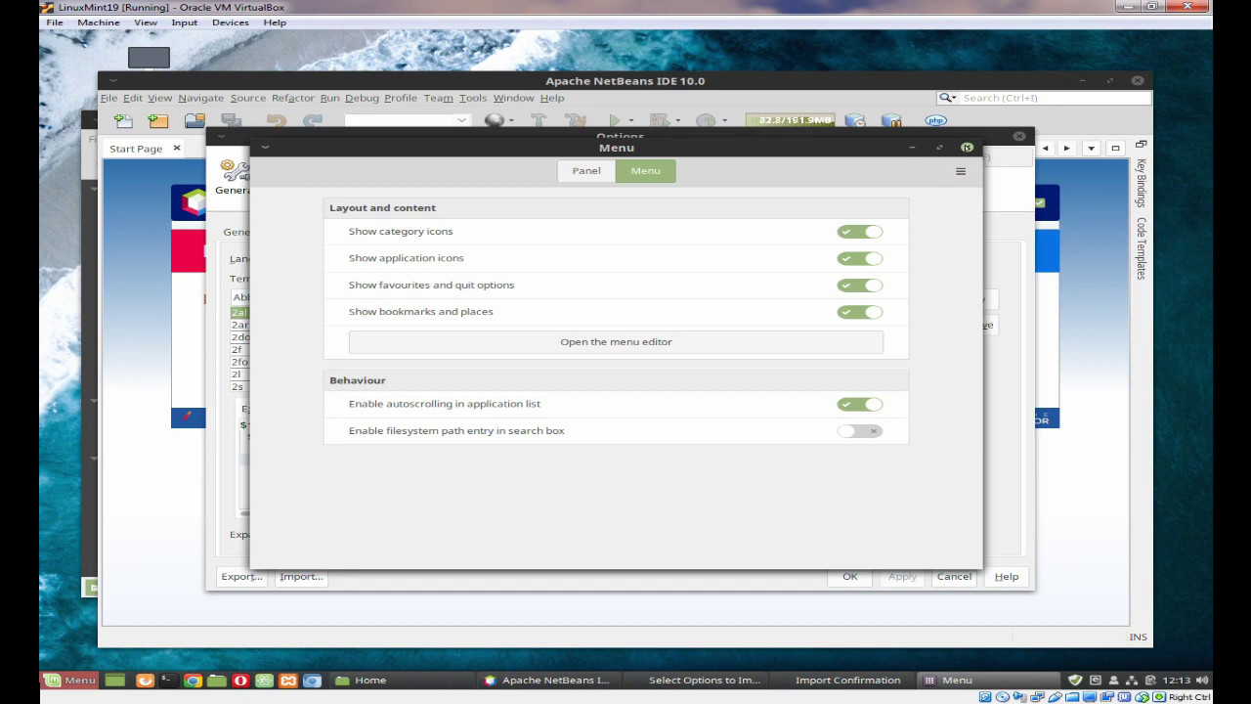
left_click(966, 148)
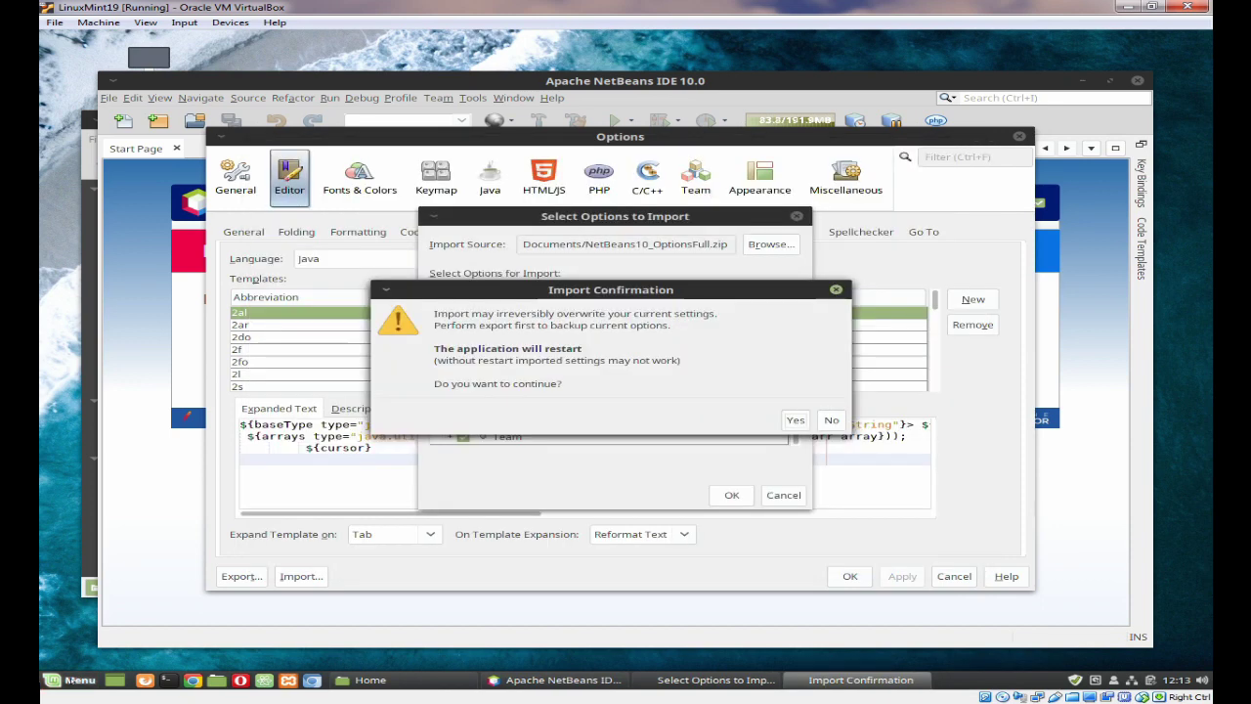
Add the Apache NetBeans launcher from the application menu's Programming category to the panel
left_click(71, 679)
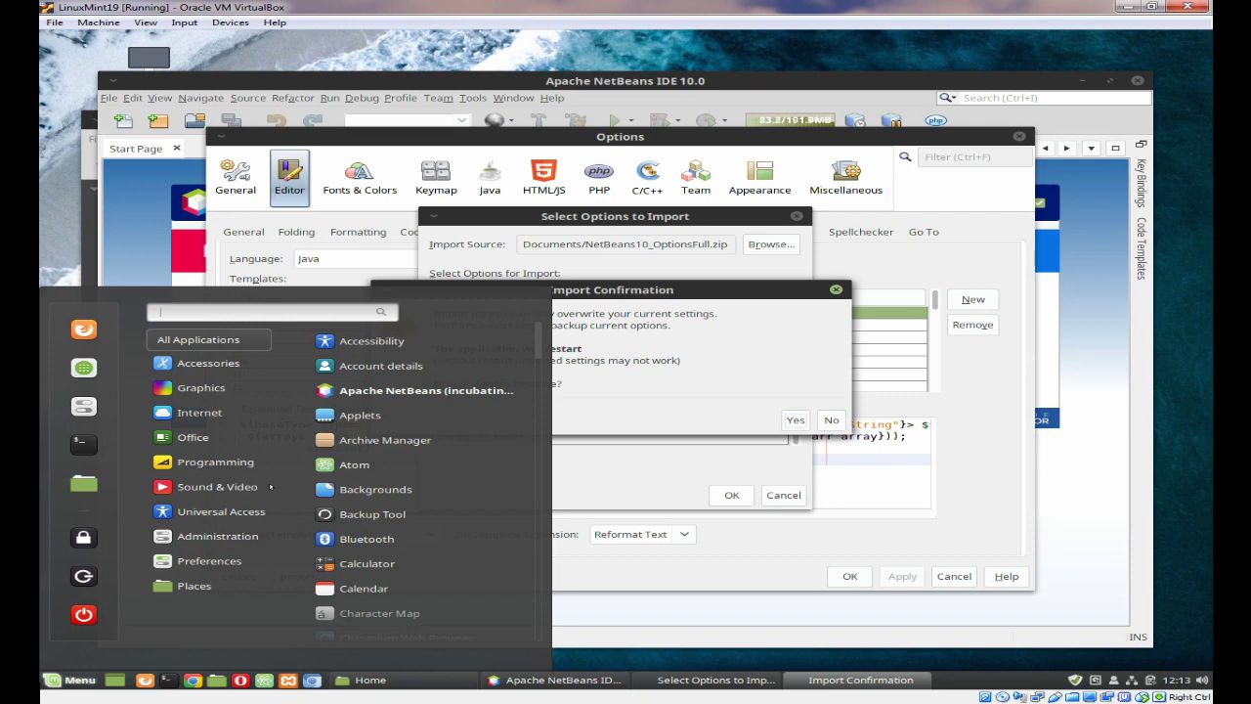
mouse_move(208, 463)
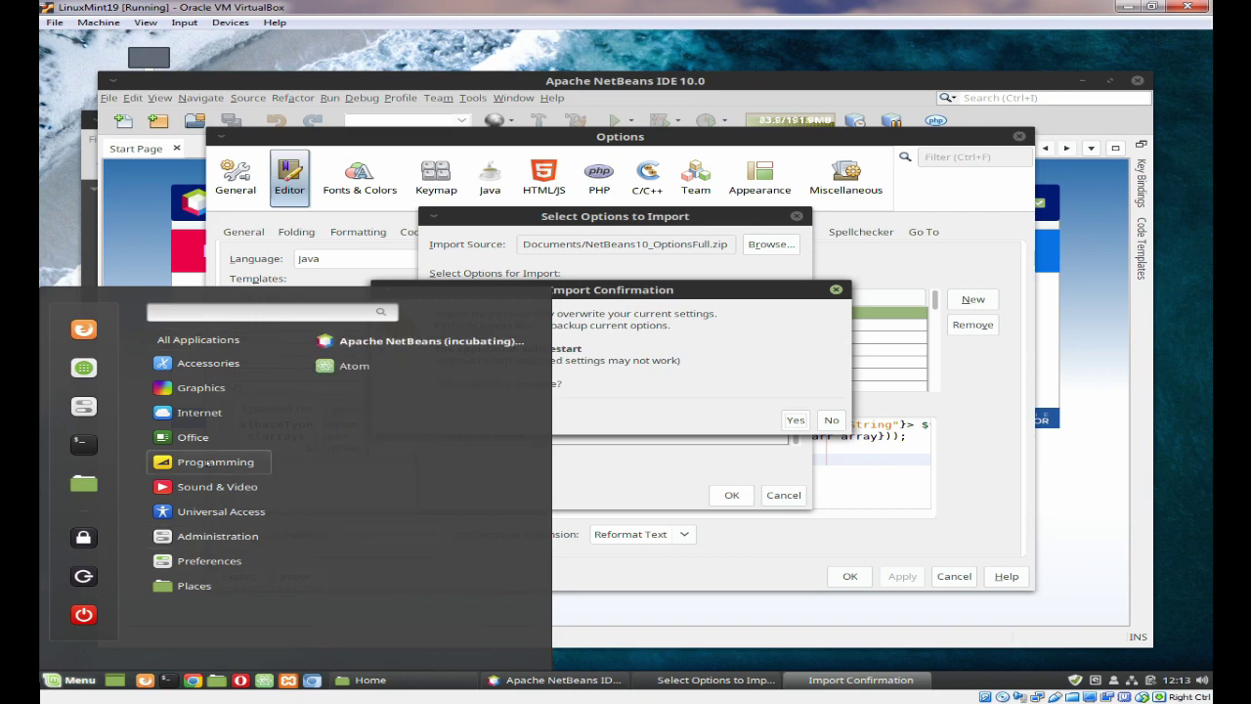
right_click(424, 342)
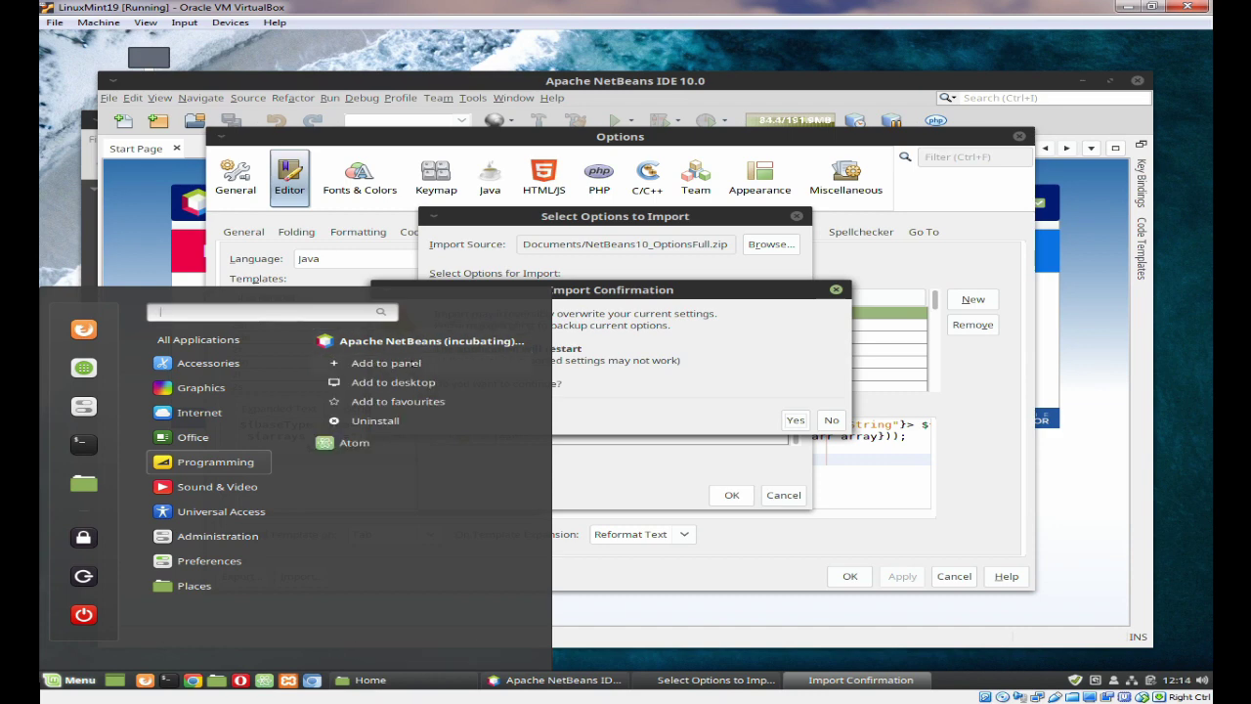
left_click(402, 363)
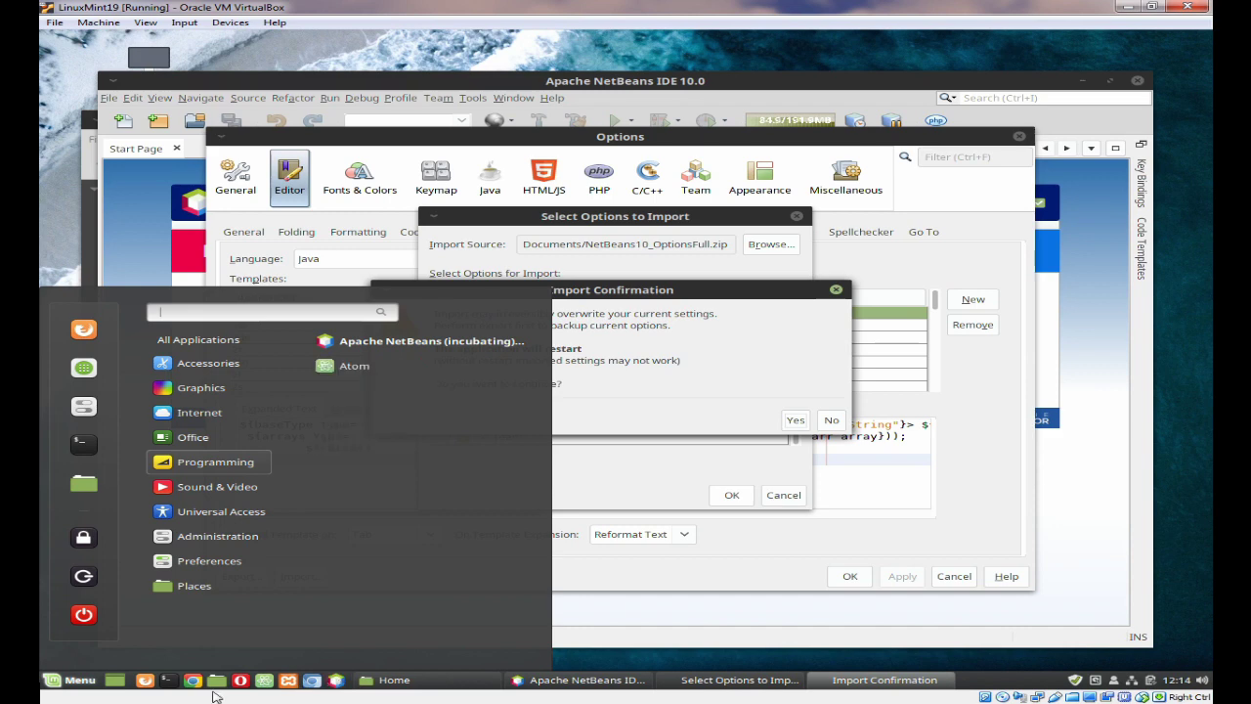
Add the Apache NetBeans launcher to the desktop and close the application menu
right_click(451, 340)
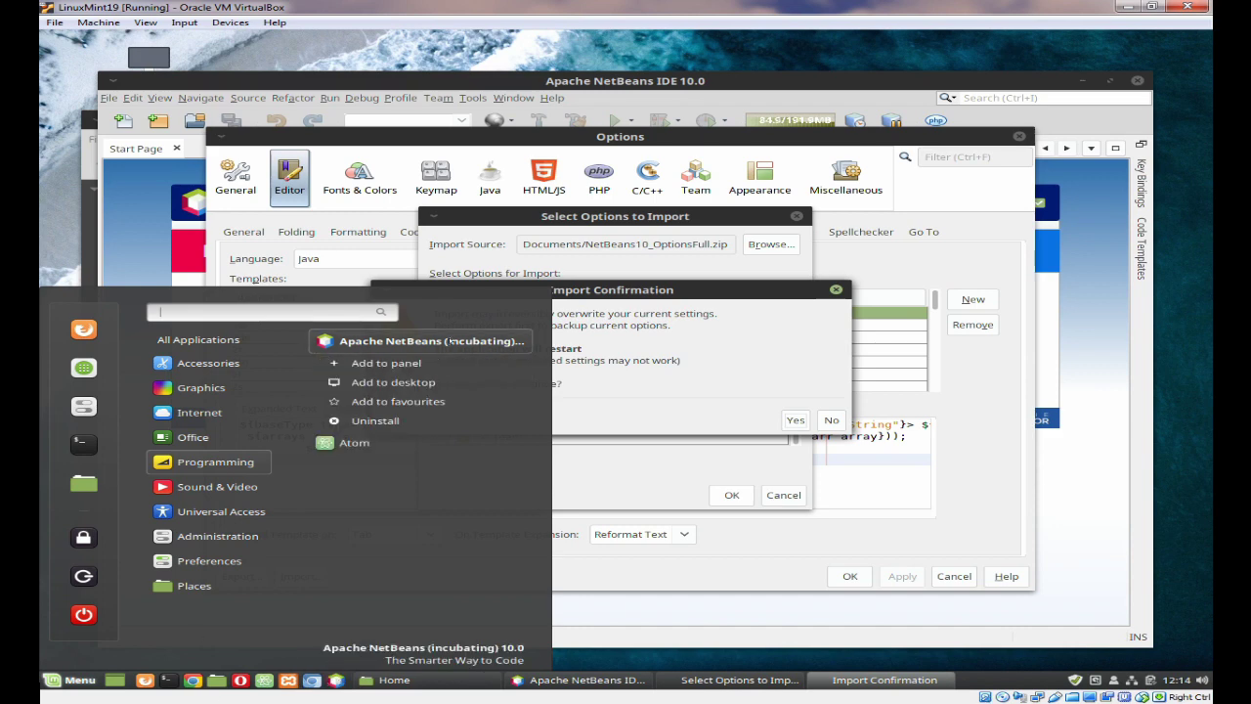
left_click(405, 382)
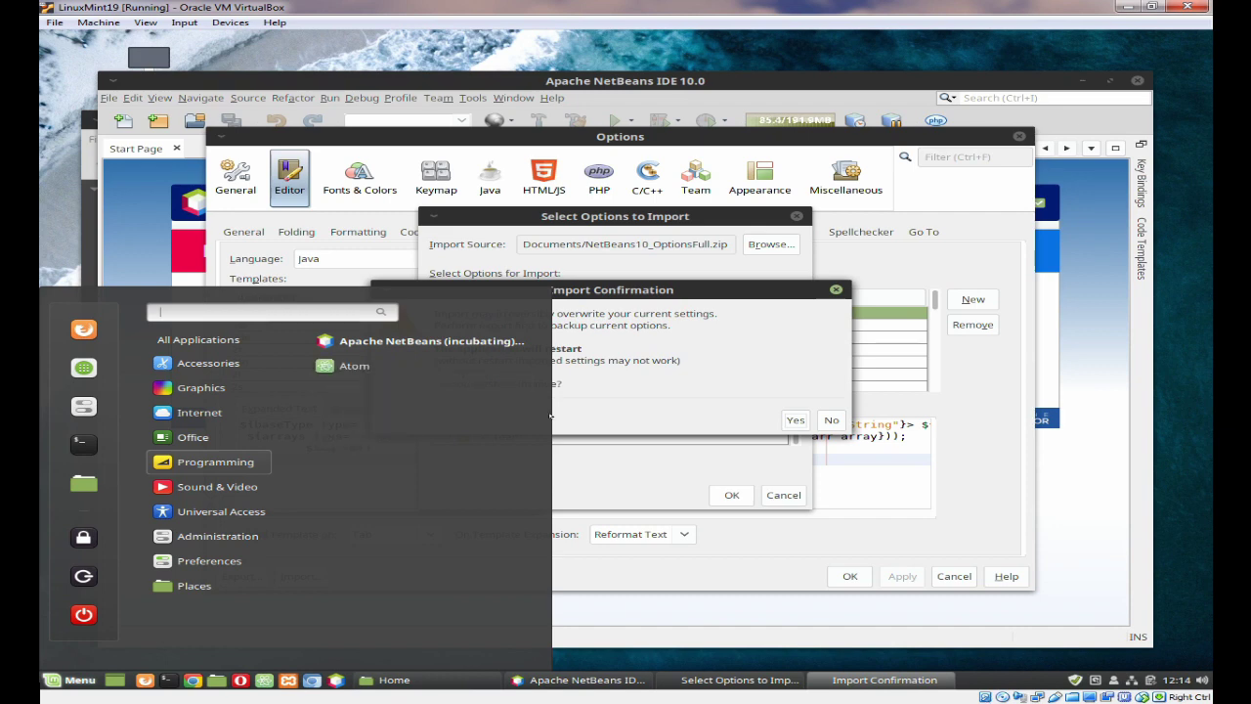
left_click(613, 425)
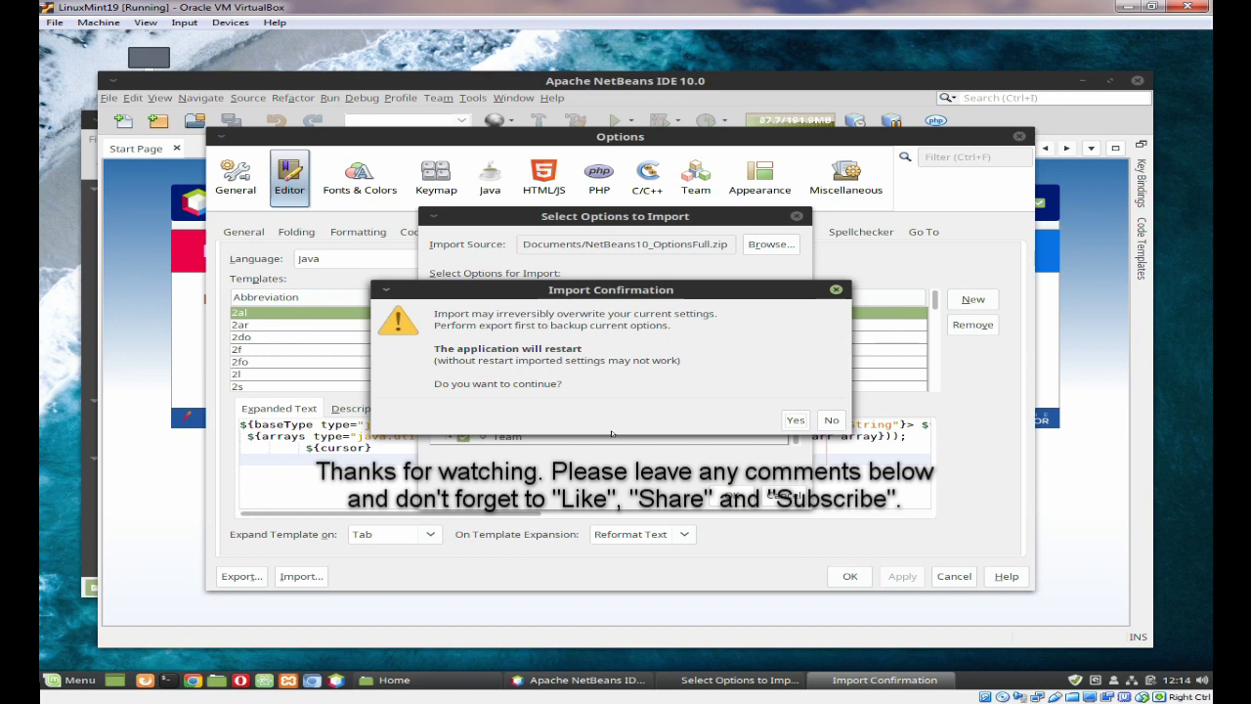
Confirm importing the selected IDE options from NetBeans10_OptionsFull.zip
left_click(794, 420)
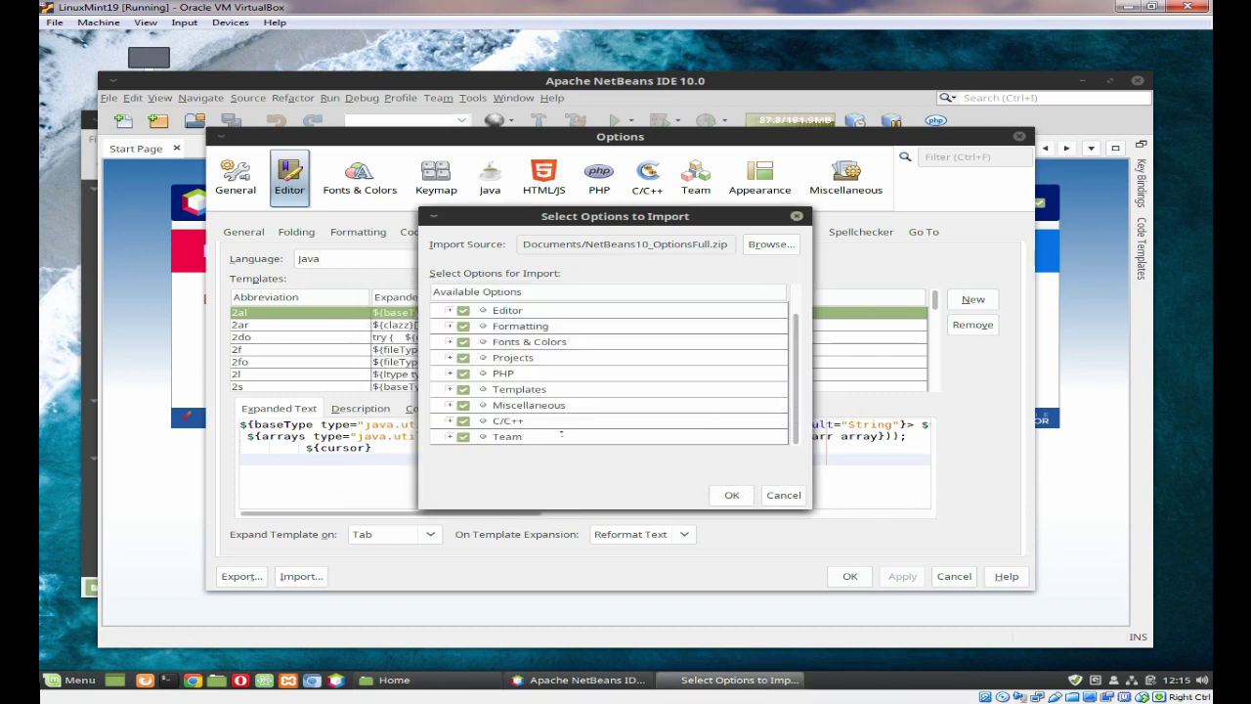
key("Return")
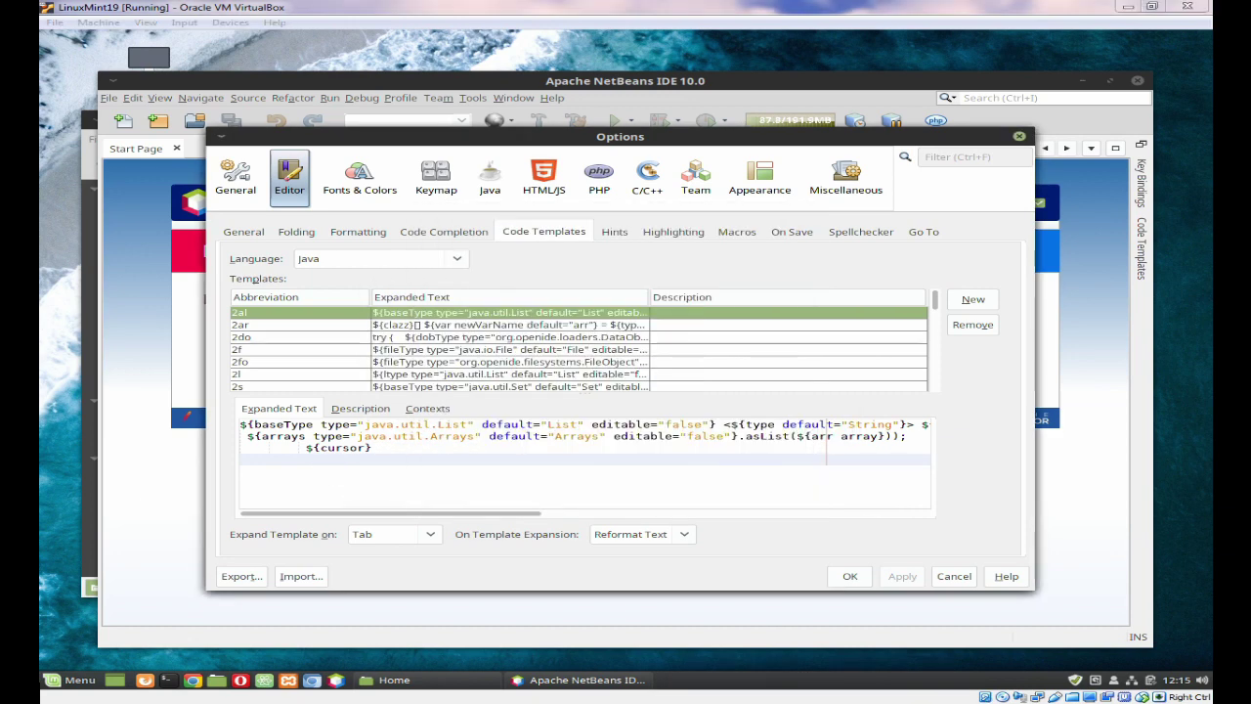